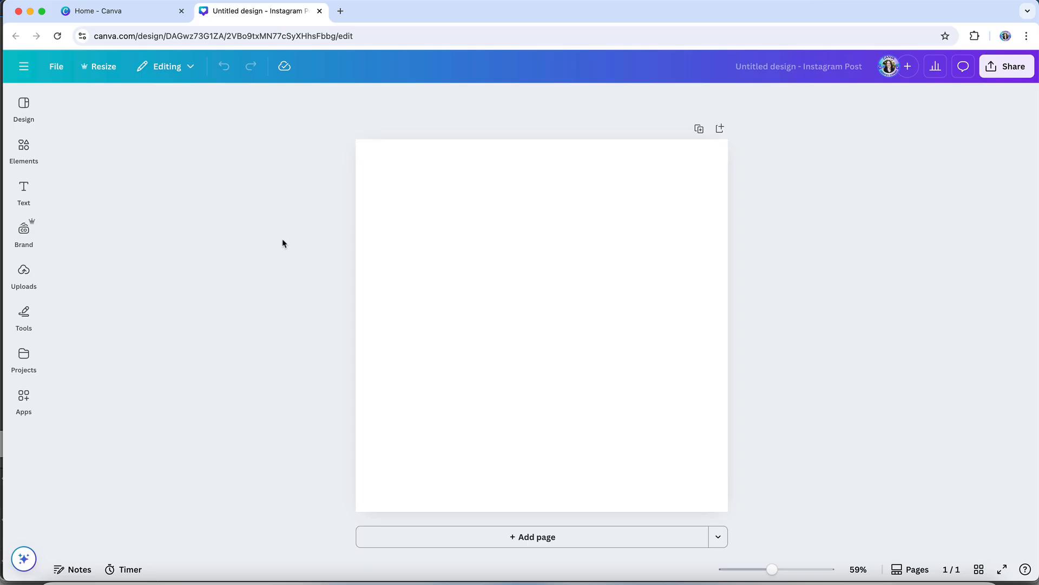
Browse the available element categories, from the recently used items down to the collections.
{"action": "left_click", "coordinate": [30, 153]}
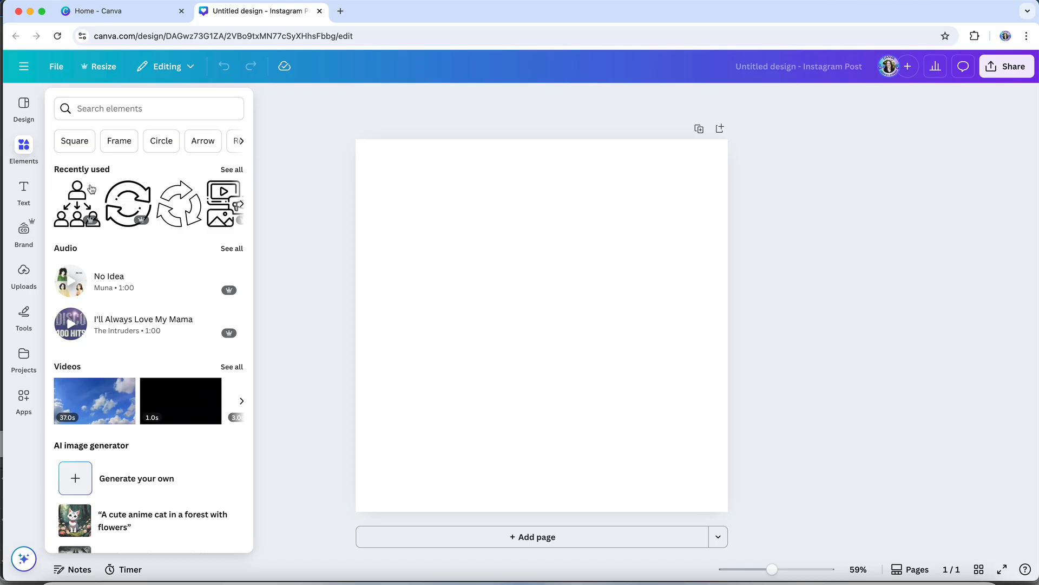
{"action": "scroll", "coordinate": [171, 272], "scroll_direction": "down", "scroll_amount": 1}
{"action": "scroll", "coordinate": [171, 272], "scroll_direction": "down", "scroll_amount": 8}
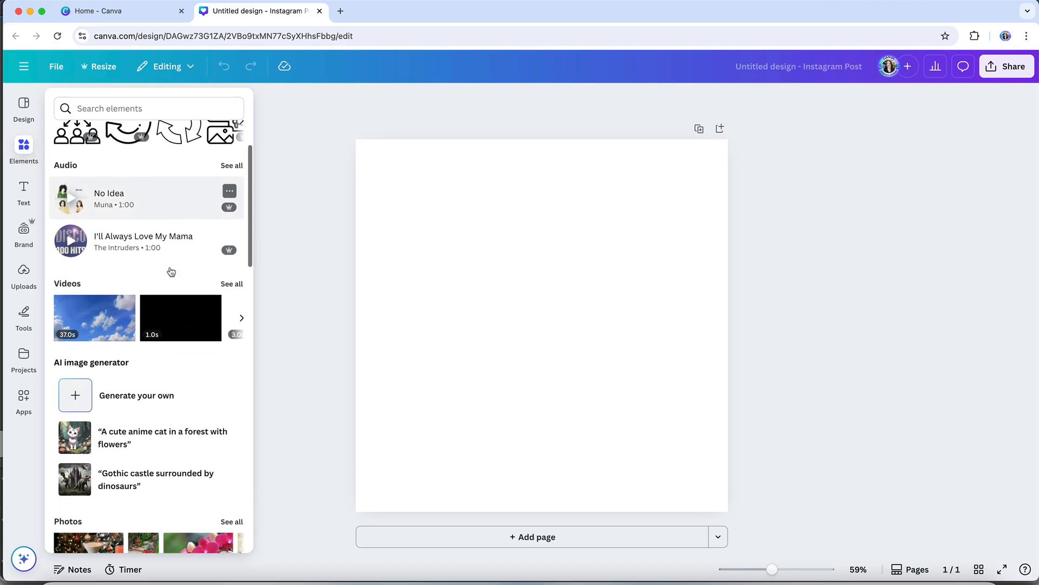
{"action": "scroll", "coordinate": [171, 272], "scroll_direction": "down", "scroll_amount": 7}
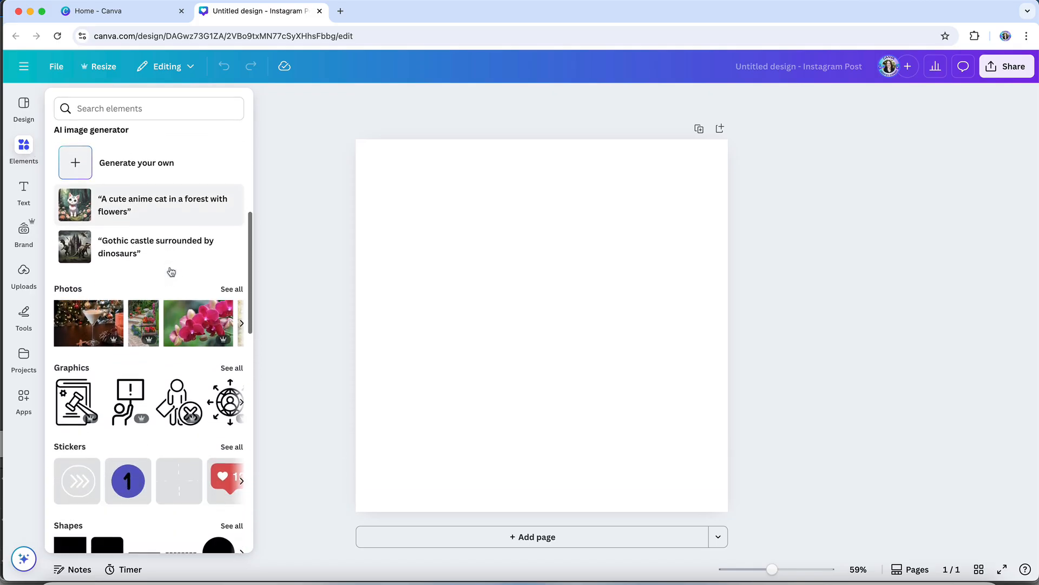
{"action": "scroll", "coordinate": [171, 271], "scroll_direction": "down", "scroll_amount": 13}
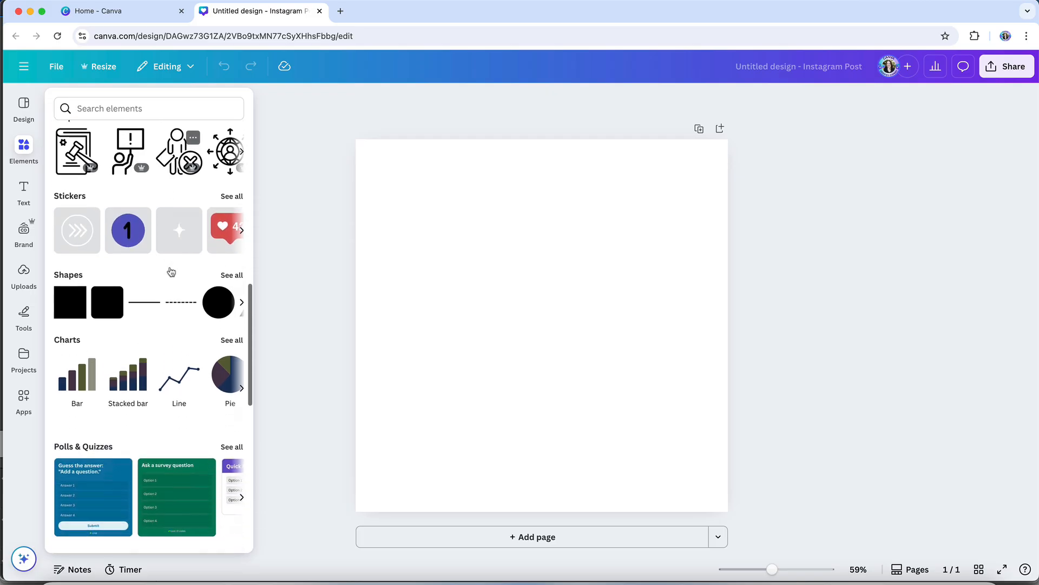
{"action": "scroll", "coordinate": [171, 271], "scroll_direction": "down", "scroll_amount": 9}
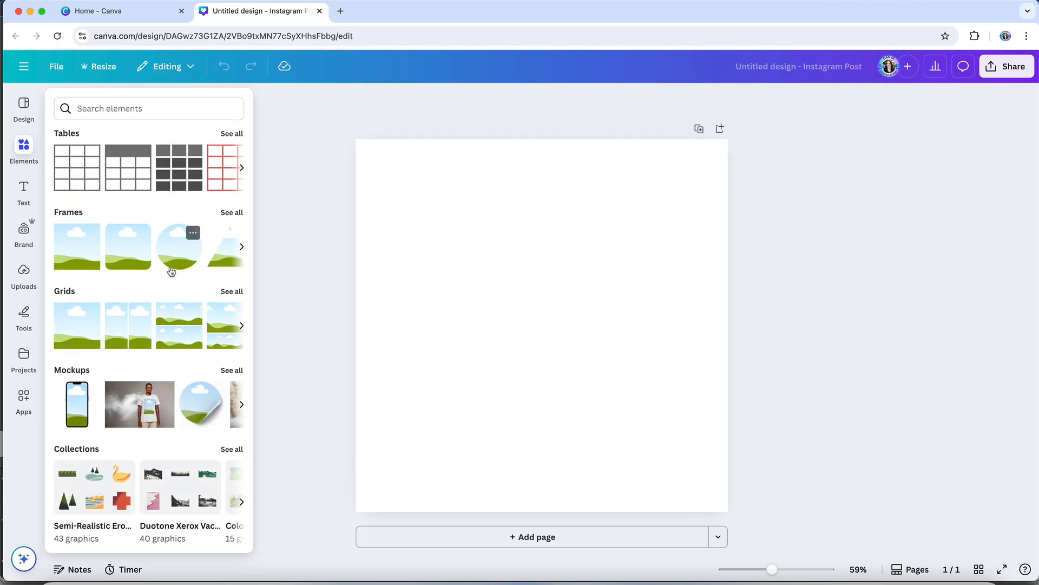
{"action": "scroll", "coordinate": [171, 271], "scroll_direction": "up", "scroll_amount": 20}
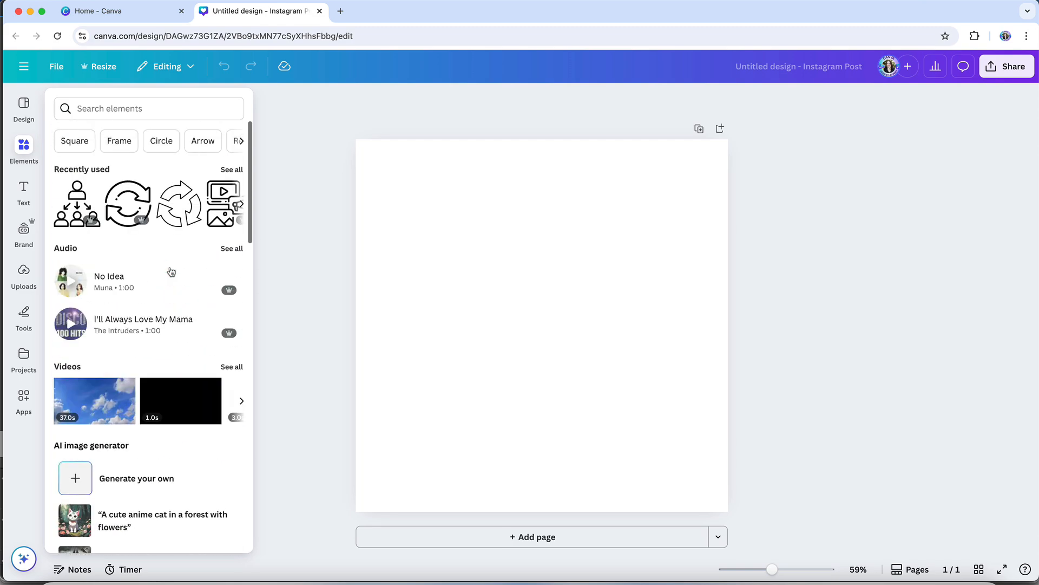
Search the elements for "leaf icon" and open the filter options for the results.
{"action": "left_click", "coordinate": [133, 106]}
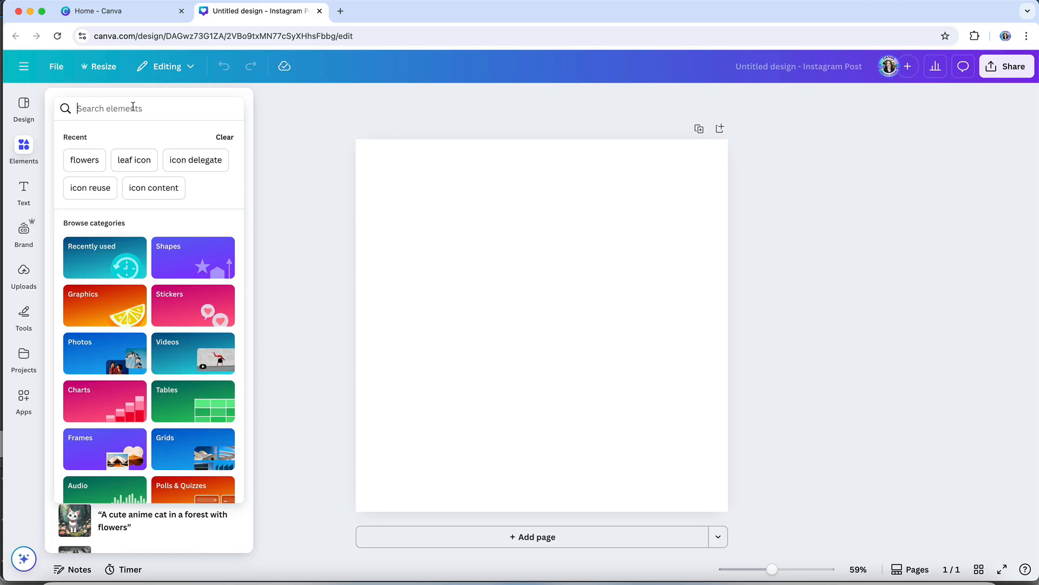
{"action": "type", "text": "leaf icon"}
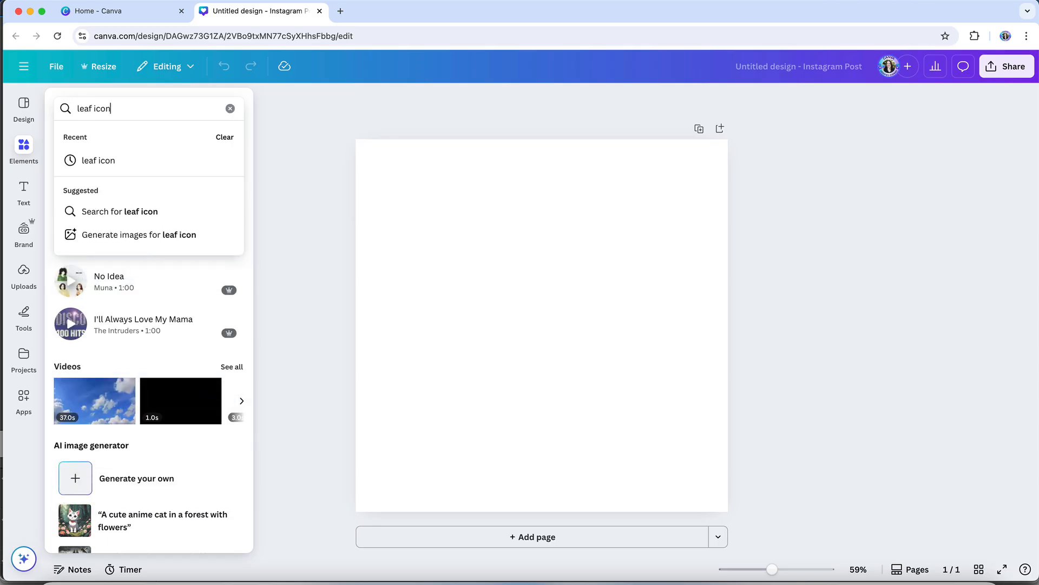
{"action": "key", "text": "Return"}
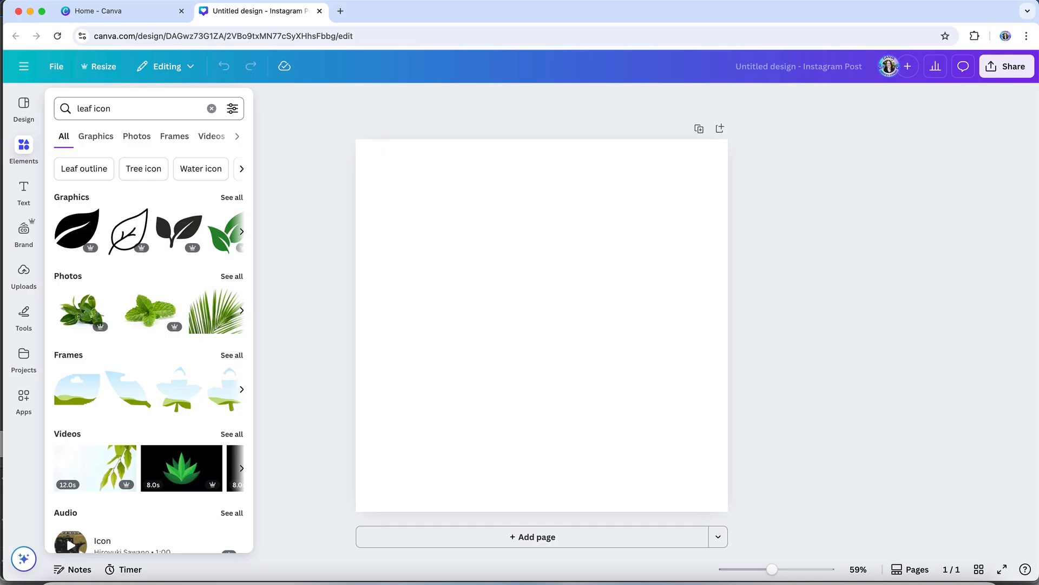
{"action": "left_click", "coordinate": [237, 110]}
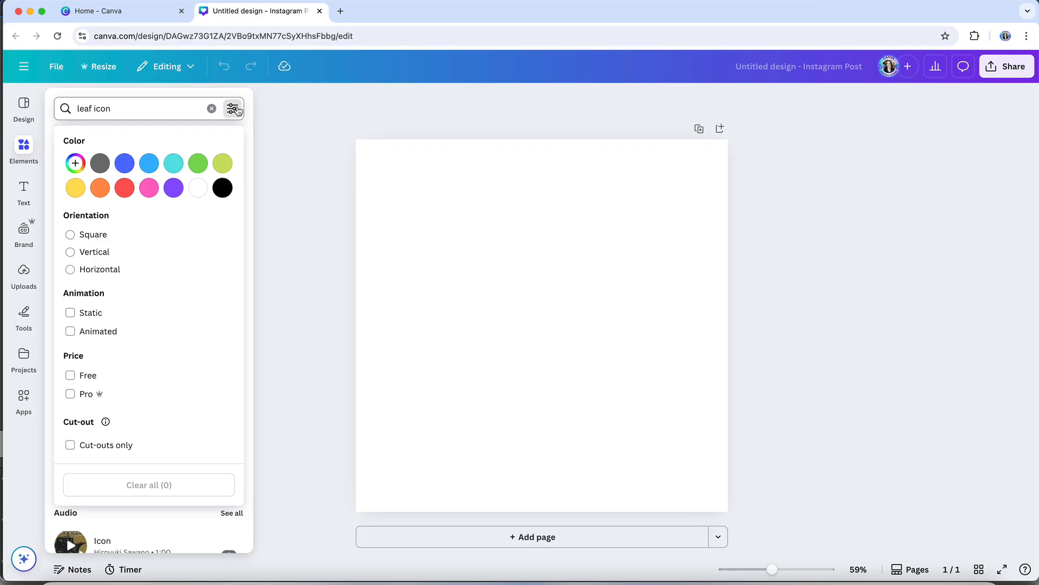
Search the elements for "flowers" instead and filter the results by yellow color and horizontal orientation.
{"action": "left_click", "coordinate": [212, 108]}
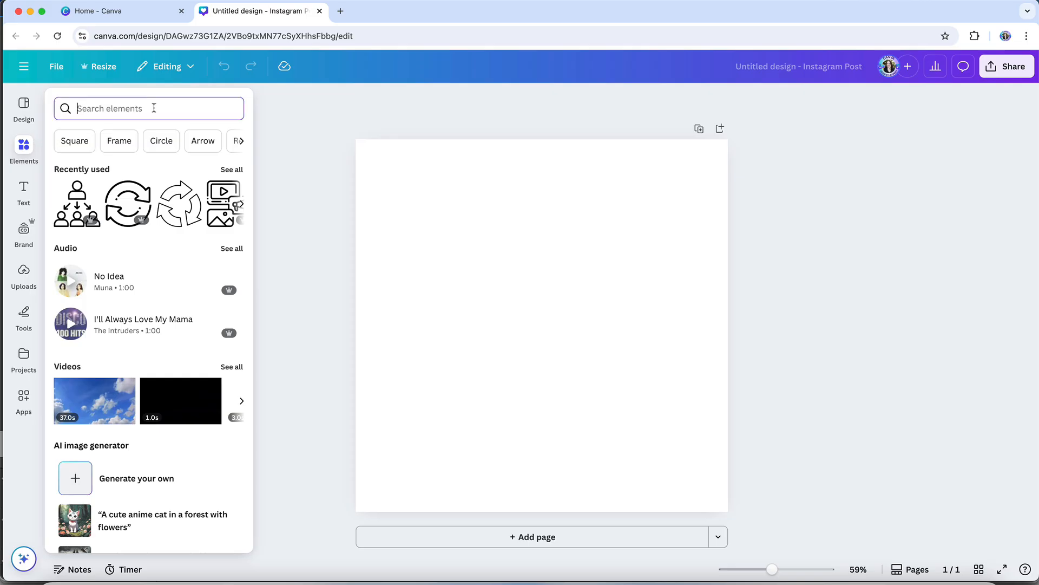
{"action": "type", "text": "flowers"}
{"action": "key", "text": "Return"}
{"action": "left_click", "coordinate": [232, 109]}
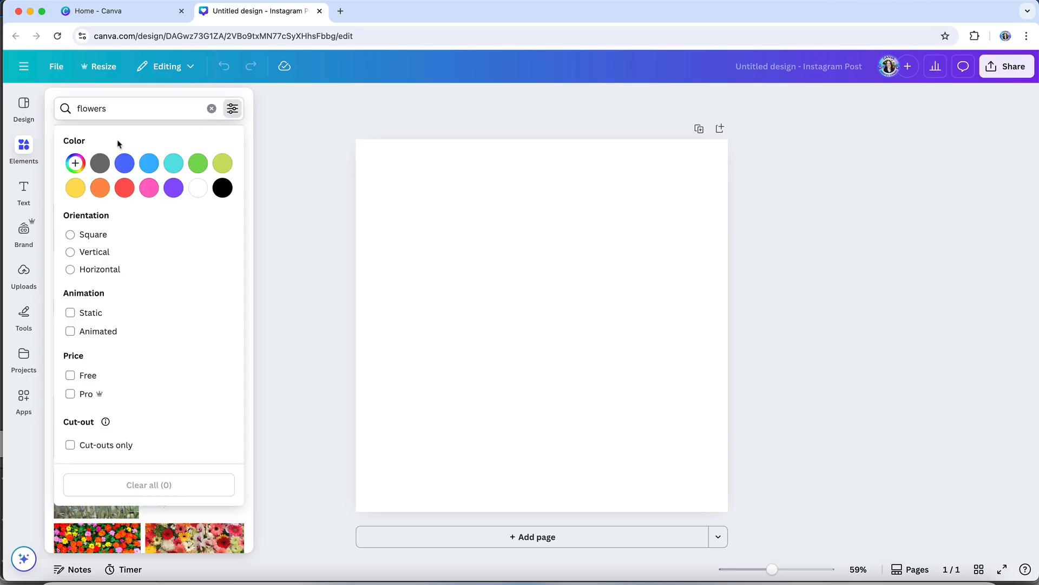
{"action": "left_click", "coordinate": [76, 188]}
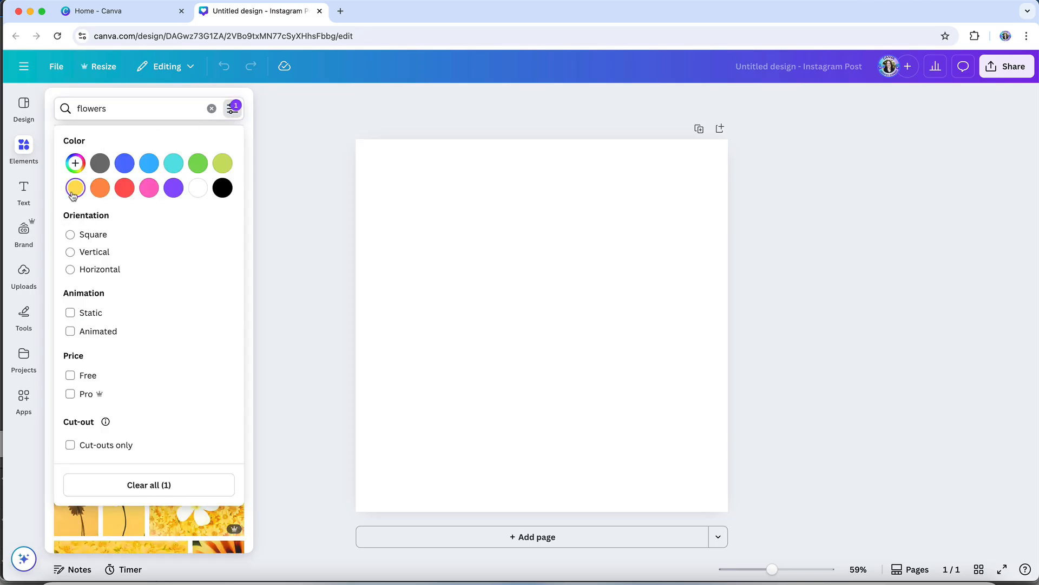
{"action": "left_click", "coordinate": [70, 270]}
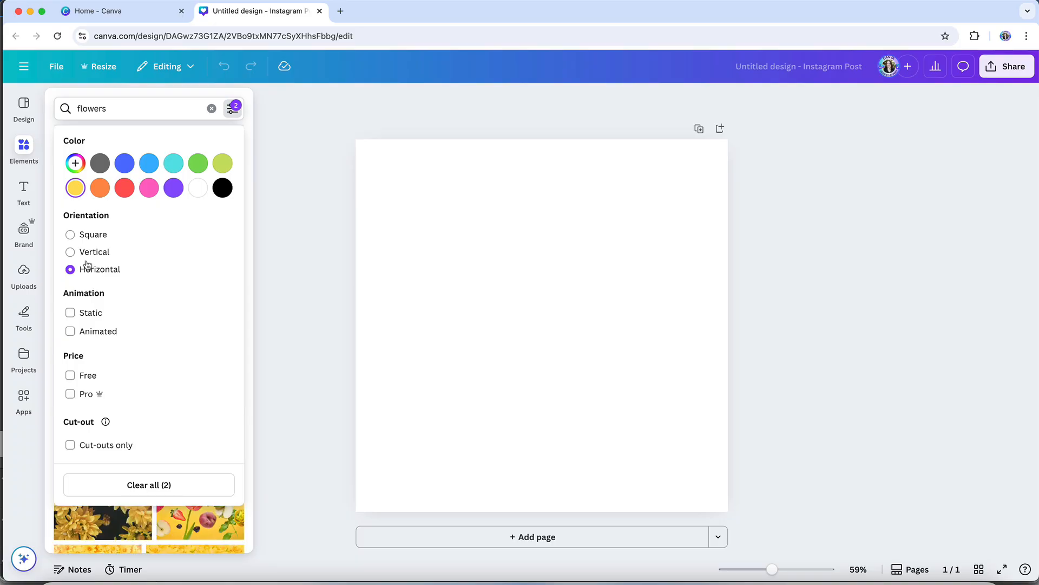
{"action": "left_click", "coordinate": [271, 228]}
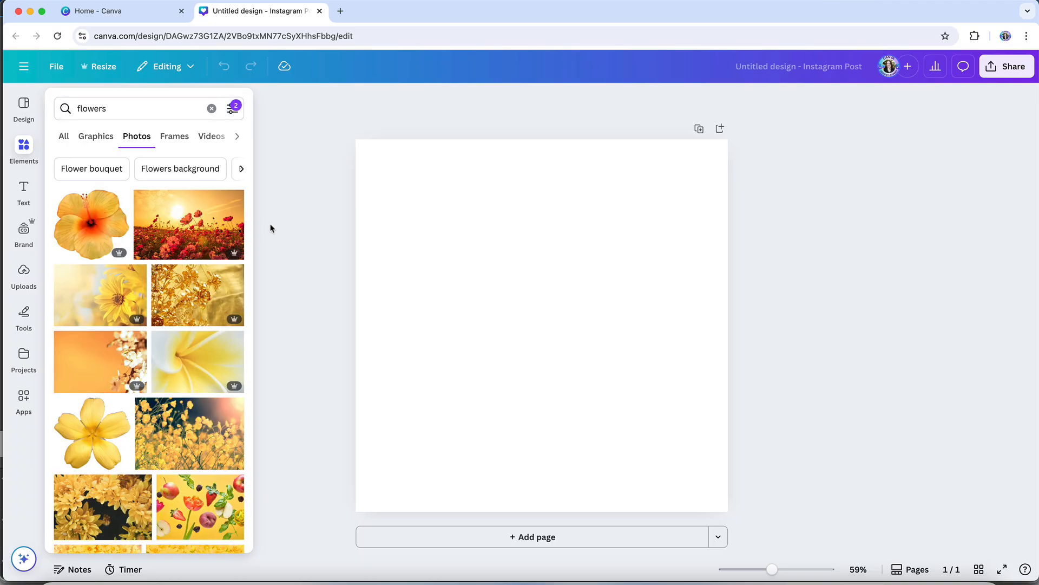
Open the search filter's custom color picker and access its hex code entry.
{"action": "left_click", "coordinate": [233, 108]}
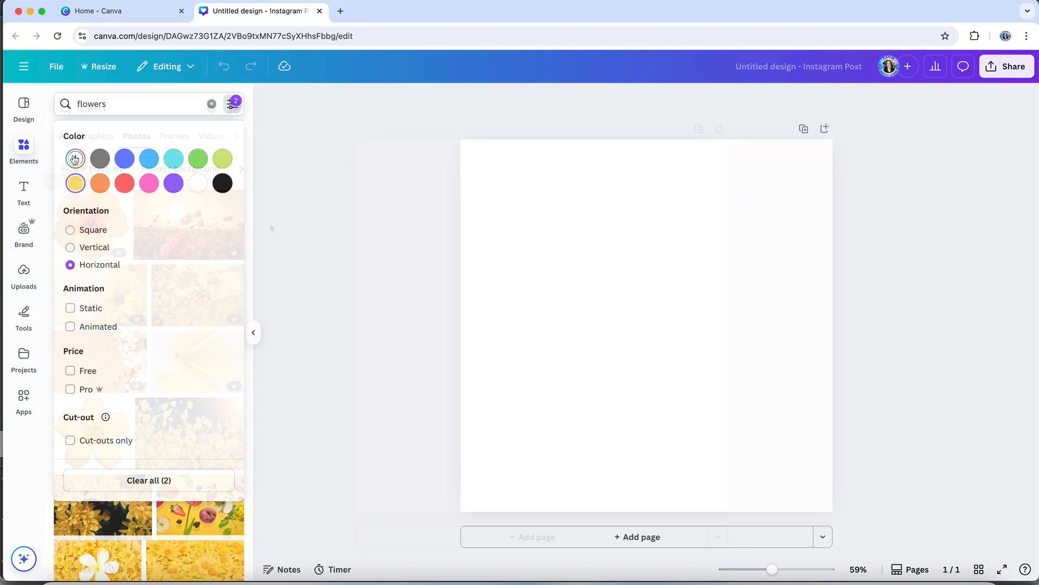
{"action": "left_click", "coordinate": [74, 158]}
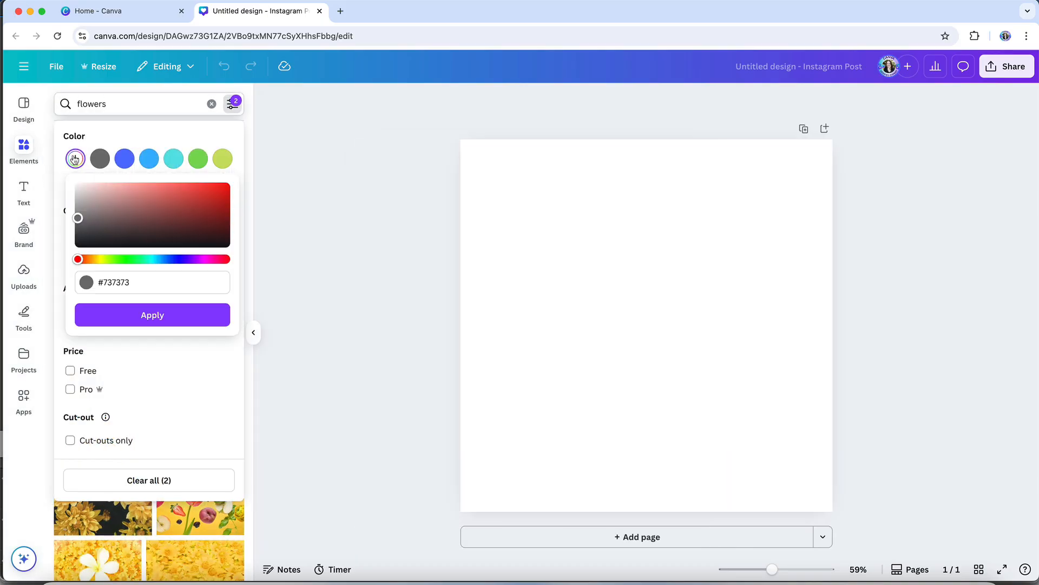
{"action": "left_click", "coordinate": [94, 286]}
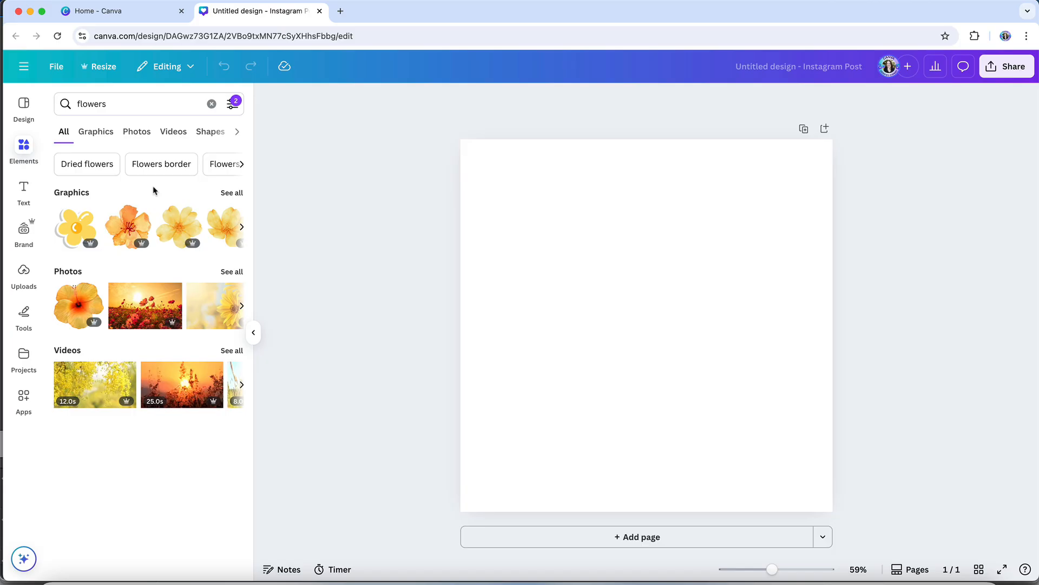
Star the "Watercolor orange flowers" graphic and open the starred content on the Canva home tab.
{"action": "mouse_move", "coordinate": [142, 216]}
{"action": "left_click", "coordinate": [142, 214]}
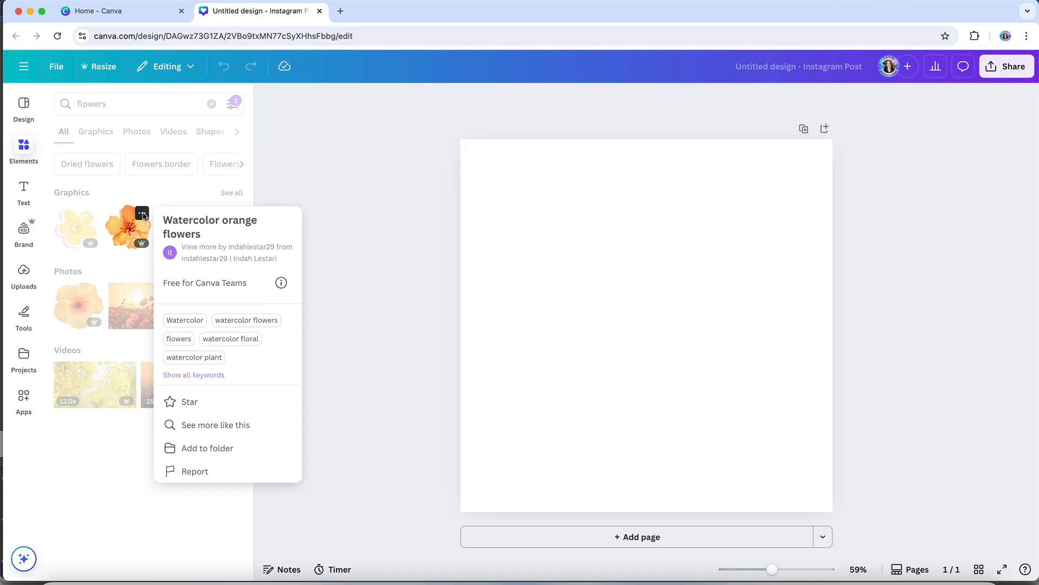
{"action": "left_click", "coordinate": [190, 401]}
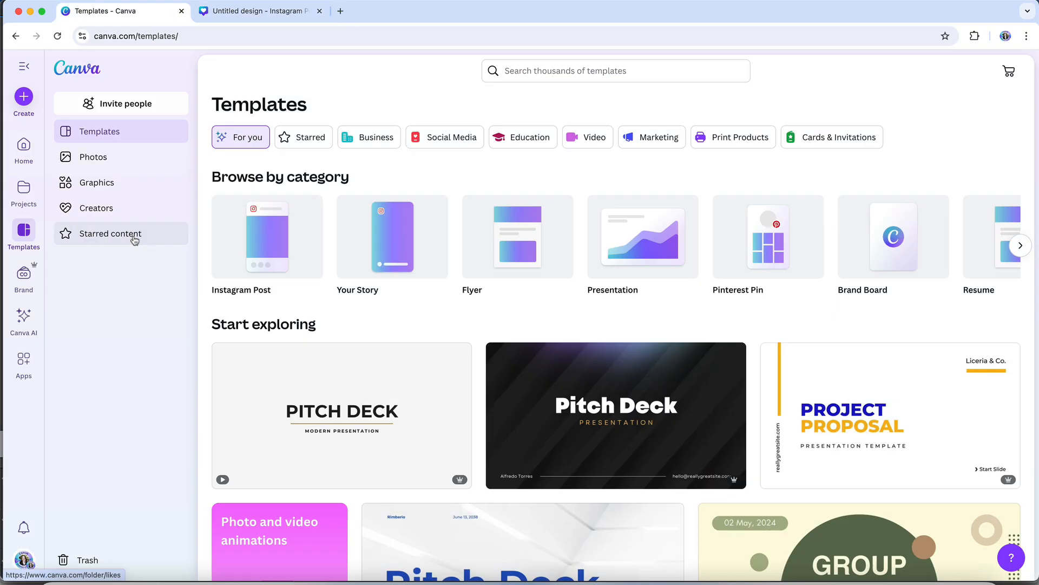
{"action": "left_click", "coordinate": [134, 235]}
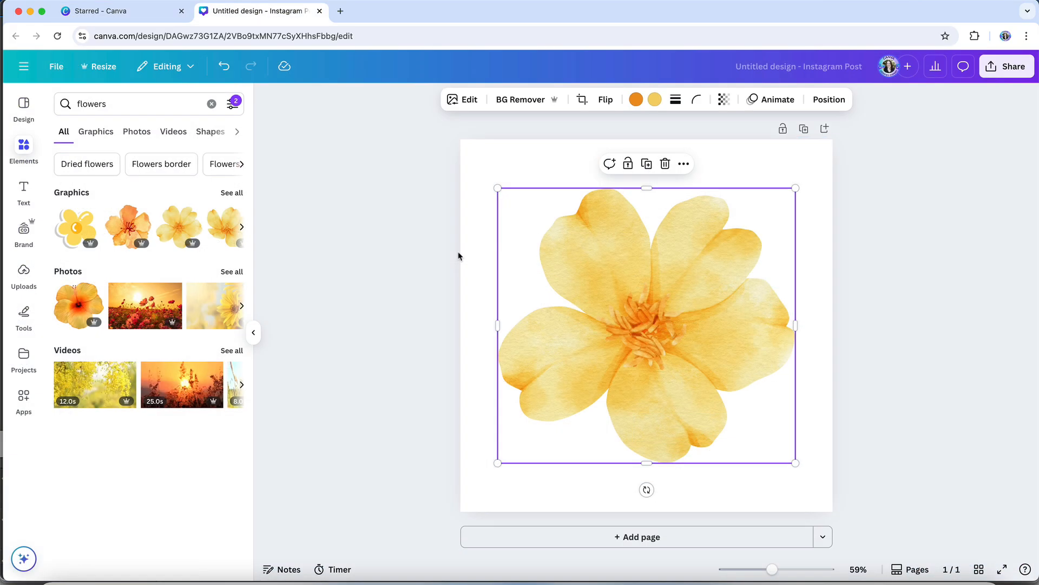
Star the yellow watercolor flower placed on the page from its info, and open that info again.
{"action": "left_click", "coordinate": [684, 164]}
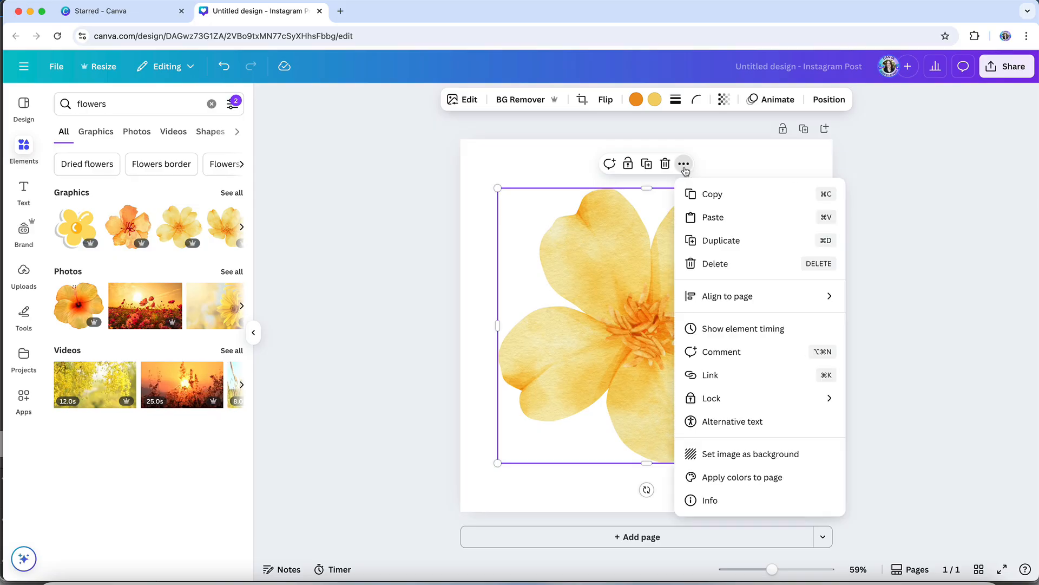
{"action": "left_click", "coordinate": [719, 500]}
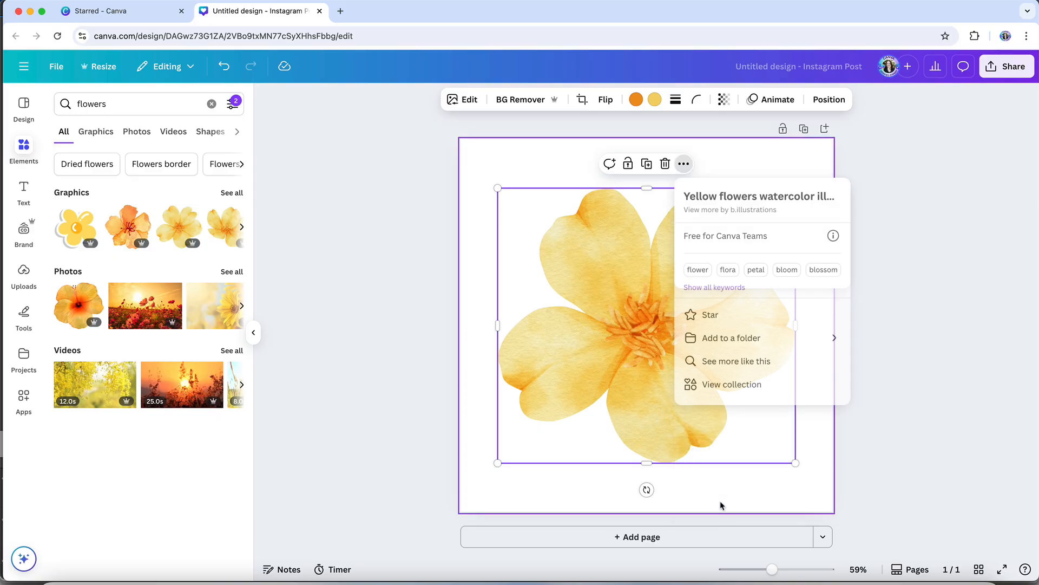
{"action": "left_click", "coordinate": [735, 319]}
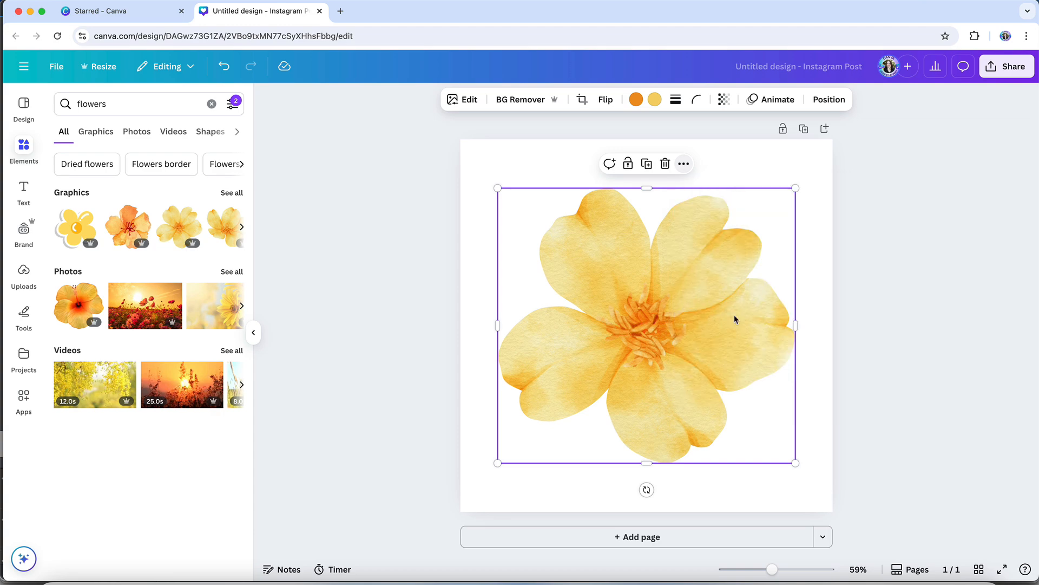
{"action": "left_click", "coordinate": [684, 165]}
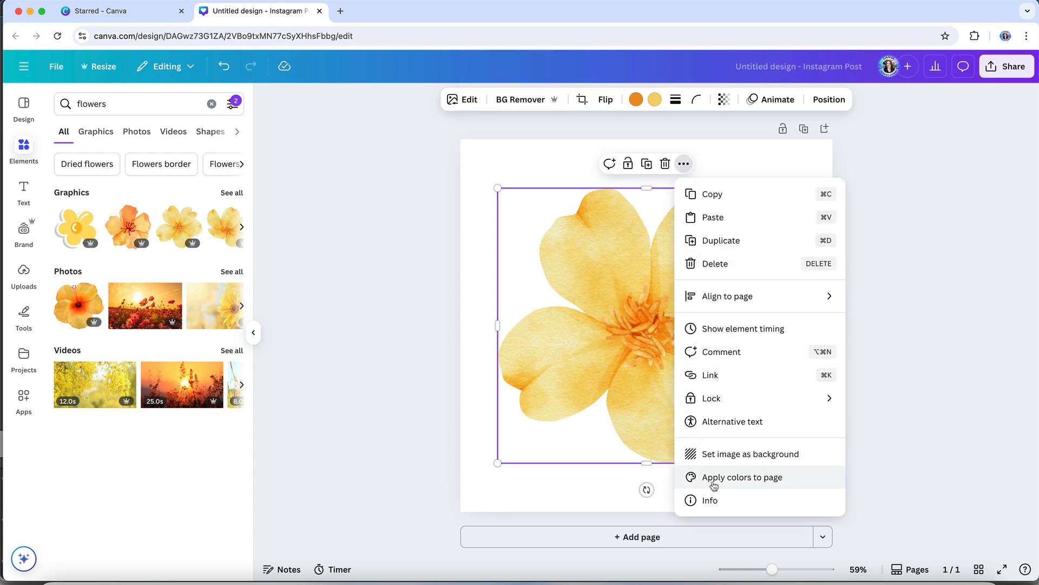
{"action": "left_click", "coordinate": [712, 500]}
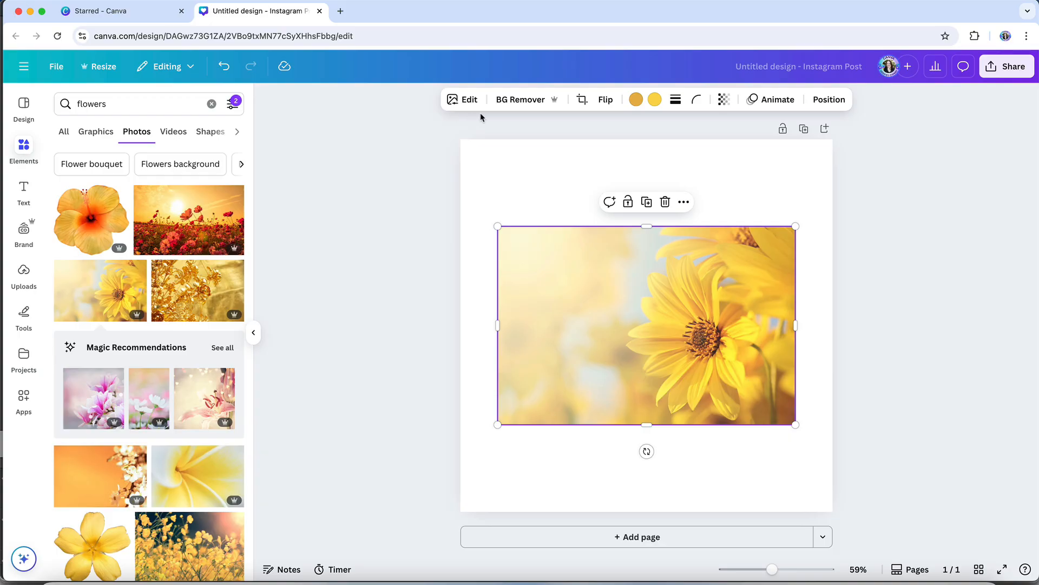
Crop about a third off the blurred left side of the yellow flower photo, using the freeform ratio.
{"action": "left_click", "coordinate": [583, 101]}
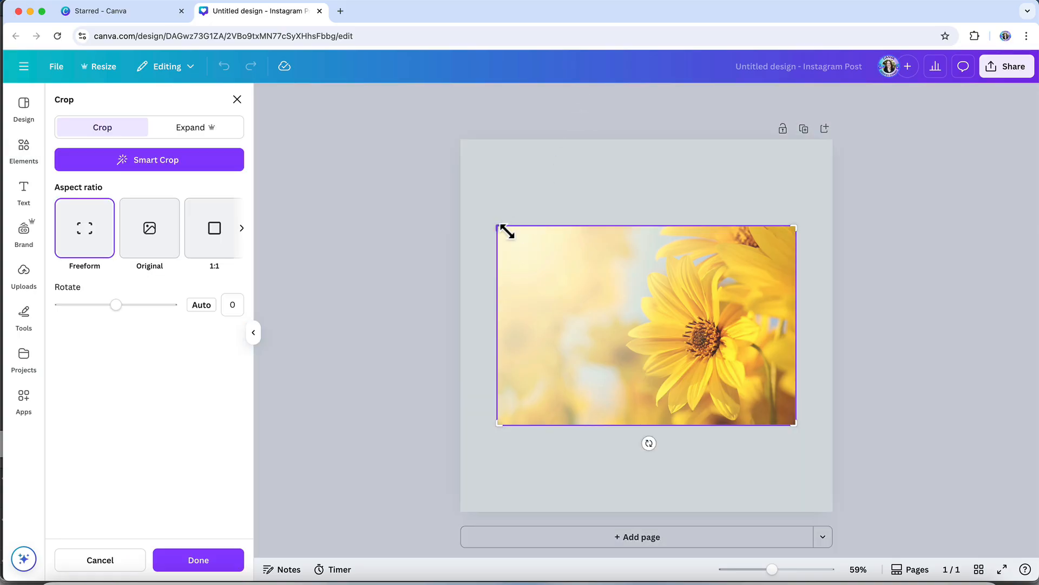
{"action": "left_click_drag", "start_coordinate": [505, 230], "coordinate": [610, 233]}
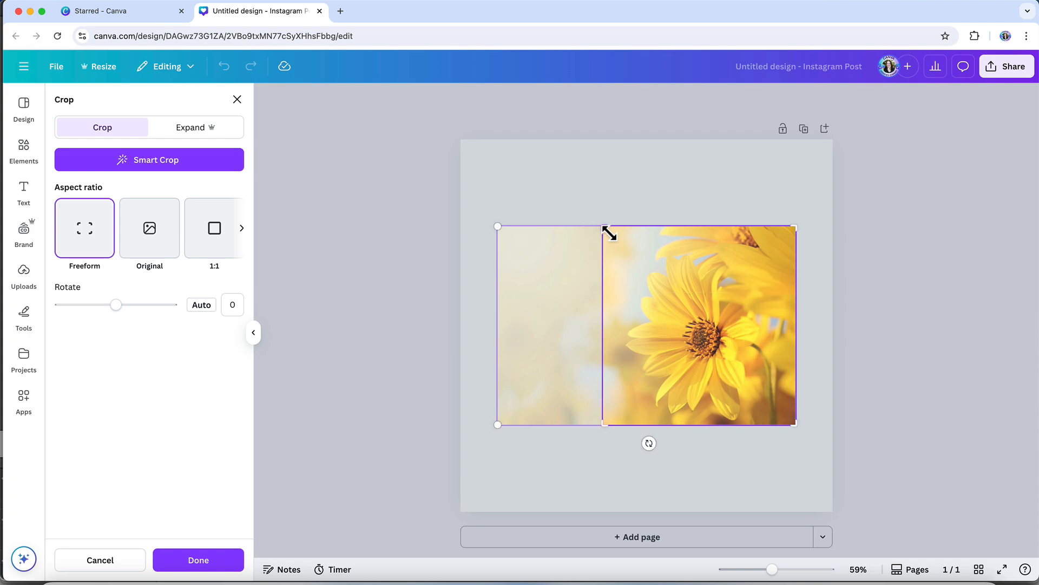
{"action": "left_click", "coordinate": [605, 200]}
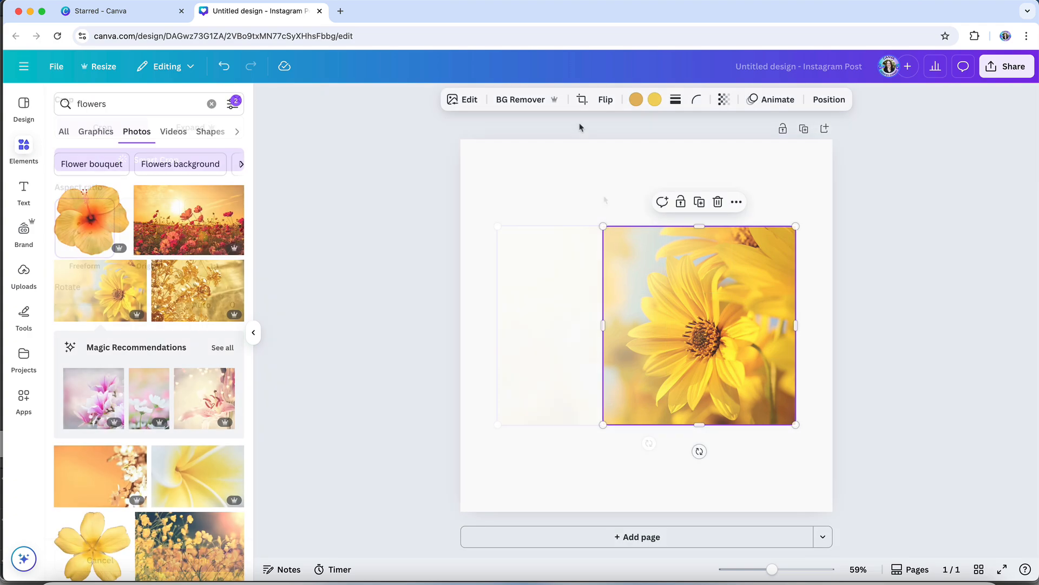
Flip the cropped flower photo horizontally and set its transparency to 60.
{"action": "left_click", "coordinate": [605, 99]}
{"action": "left_click", "coordinate": [608, 130]}
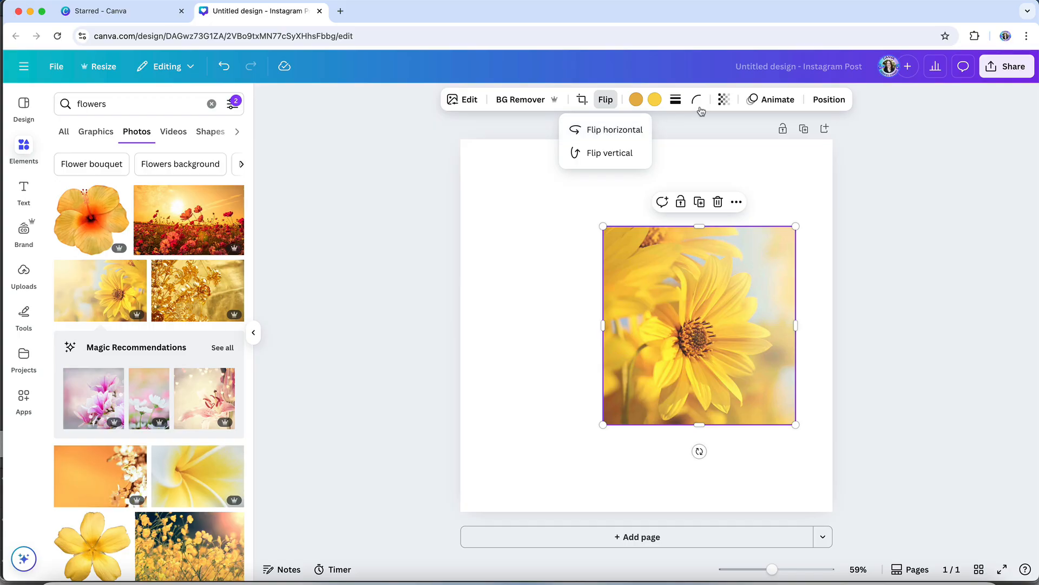
{"action": "left_click", "coordinate": [724, 99]}
{"action": "left_click_drag", "start_coordinate": [745, 148], "coordinate": [708, 153]}
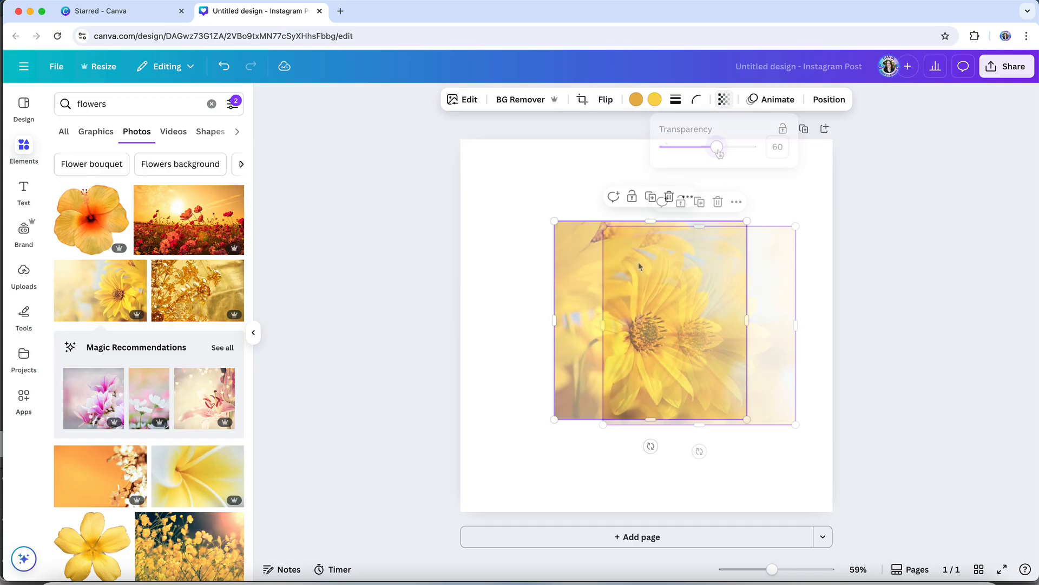
Apply the Brush reveal animation to the yellow flower photo.
{"action": "left_click", "coordinate": [769, 100]}
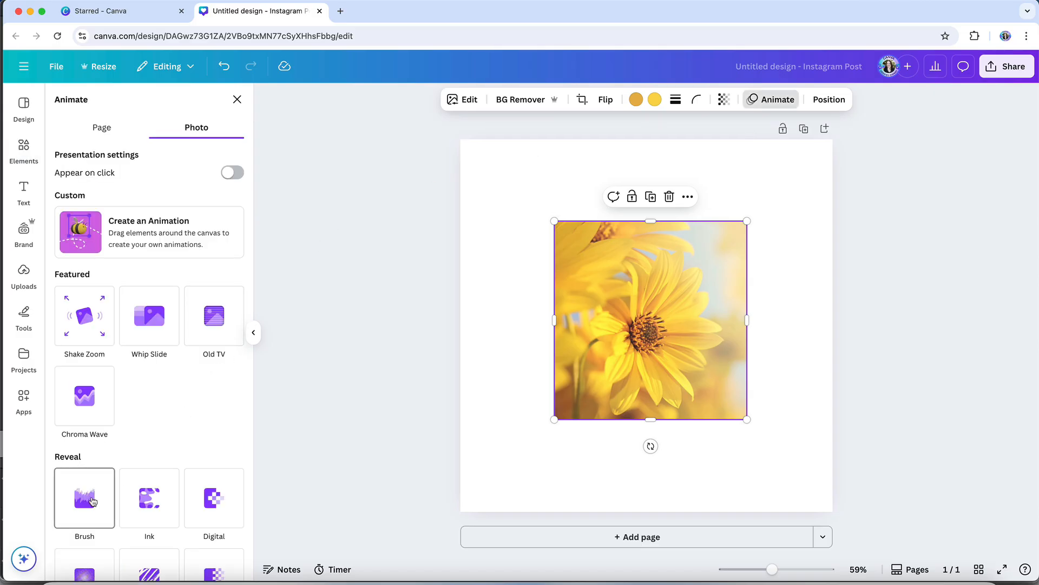
{"action": "left_click", "coordinate": [84, 498]}
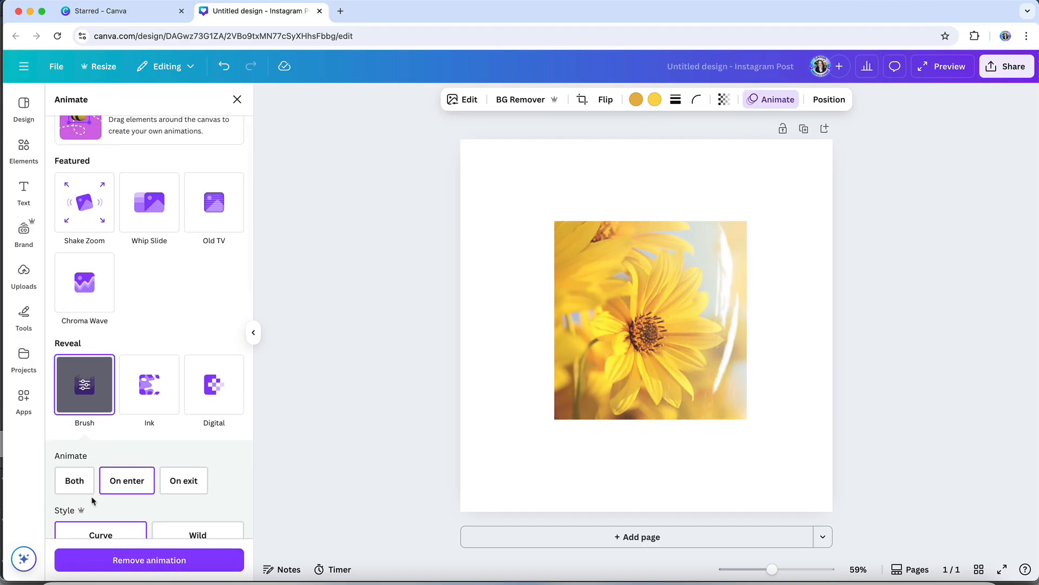
Review the position options for the yellow flower photo, and for the three flower photos selected together.
{"action": "left_click", "coordinate": [821, 100]}
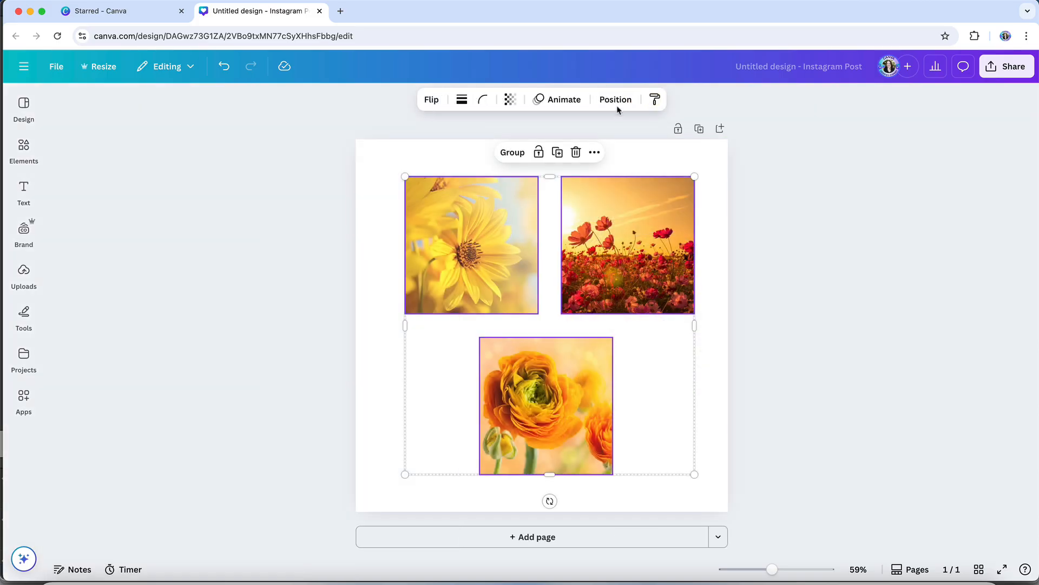
{"action": "left_click", "coordinate": [617, 103]}
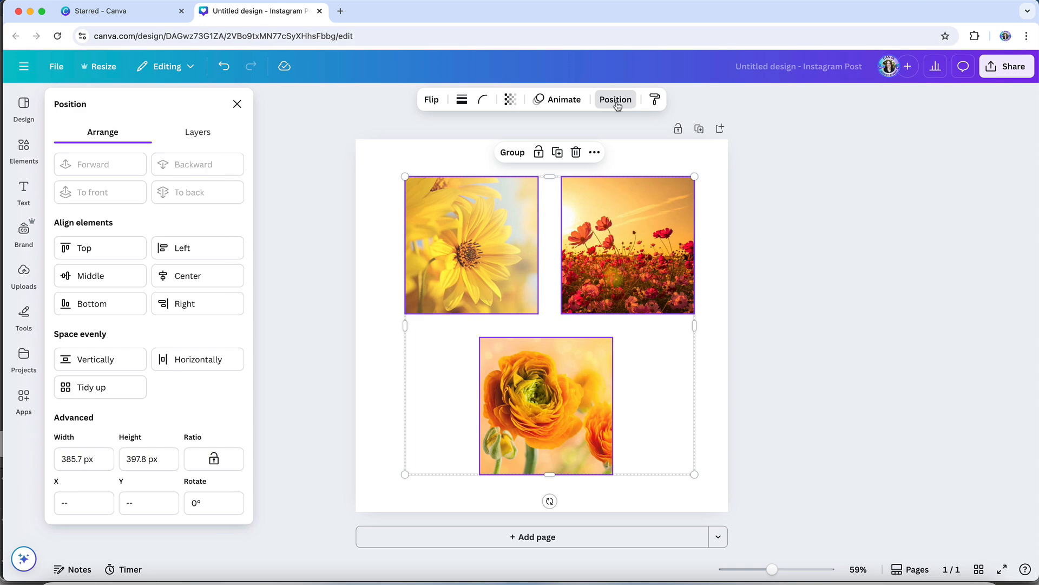
{"action": "left_click", "coordinate": [618, 101]}
Enlarge the yellow flower photo slightly from its lower outer corner and rotate it about 45 degrees clockwise.
{"action": "mouse_move", "coordinate": [407, 320]}
{"action": "left_mouse_down"}
{"action": "mouse_move", "coordinate": [352, 417]}
{"action": "mouse_move", "coordinate": [411, 334]}
{"action": "mouse_move", "coordinate": [401, 327]}
{"action": "left_mouse_up"}
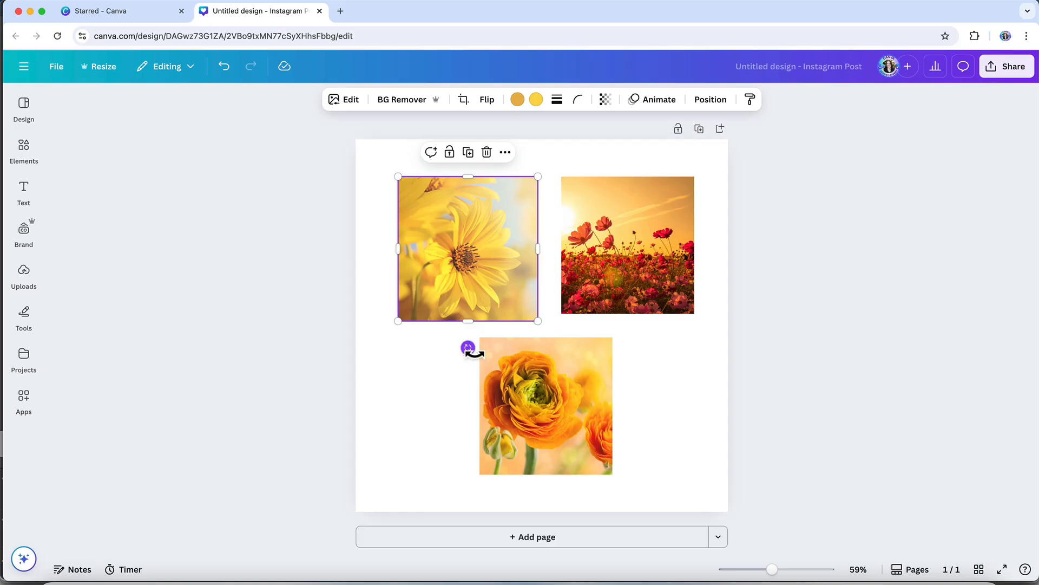
{"action": "left_click_drag", "start_coordinate": [469, 347], "coordinate": [412, 305]}
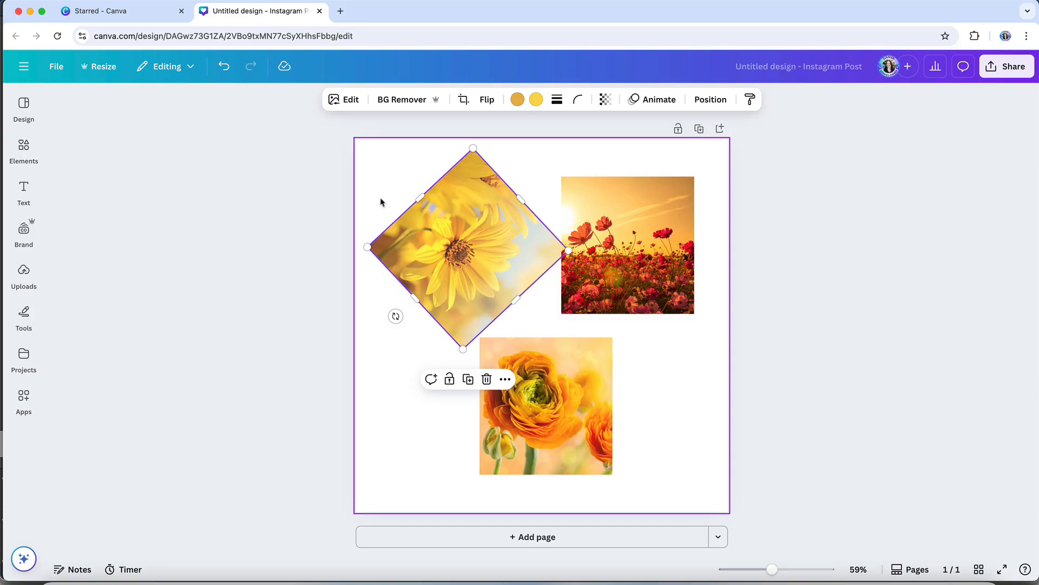
Group the three flower photos, shift the group slightly to the left, and ungroup them.
{"action": "left_click_drag", "start_coordinate": [380, 202], "coordinate": [662, 453]}
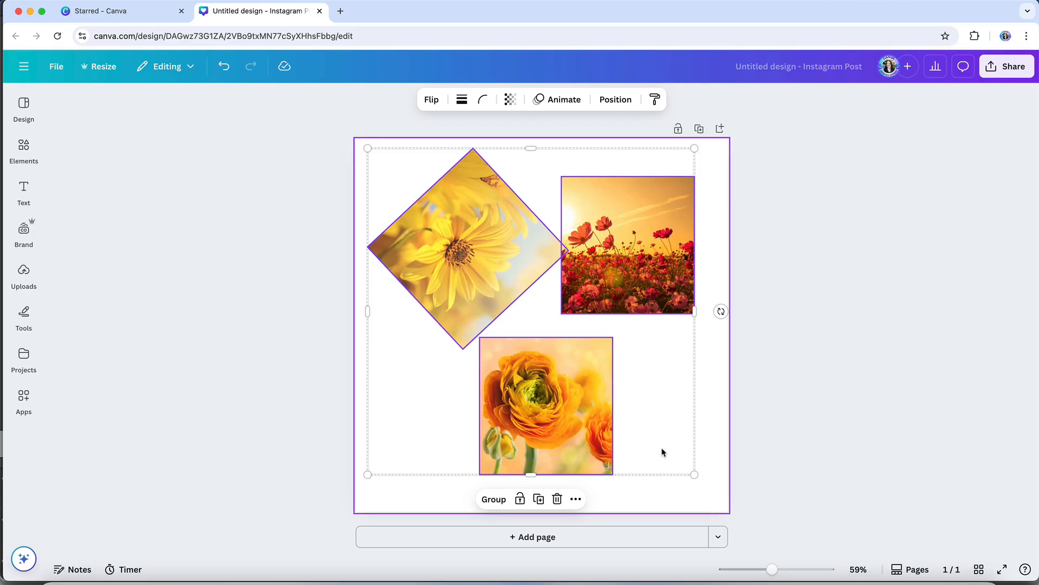
{"action": "left_click", "coordinate": [493, 499]}
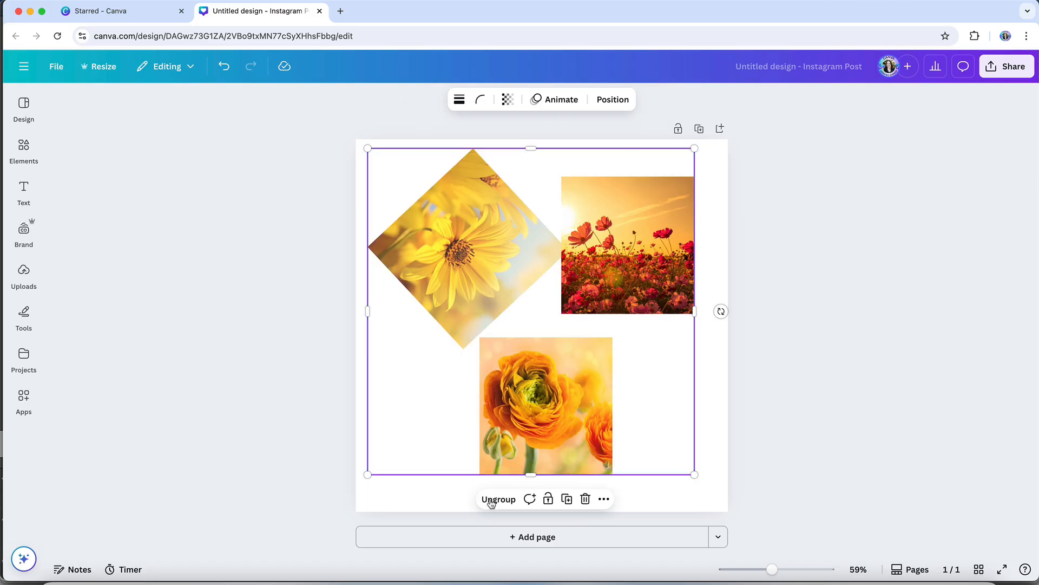
{"action": "mouse_move", "coordinate": [522, 440]}
{"action": "left_mouse_down"}
{"action": "mouse_move", "coordinate": [498, 440]}
{"action": "mouse_move", "coordinate": [524, 431]}
{"action": "mouse_move", "coordinate": [519, 437]}
{"action": "left_mouse_up"}
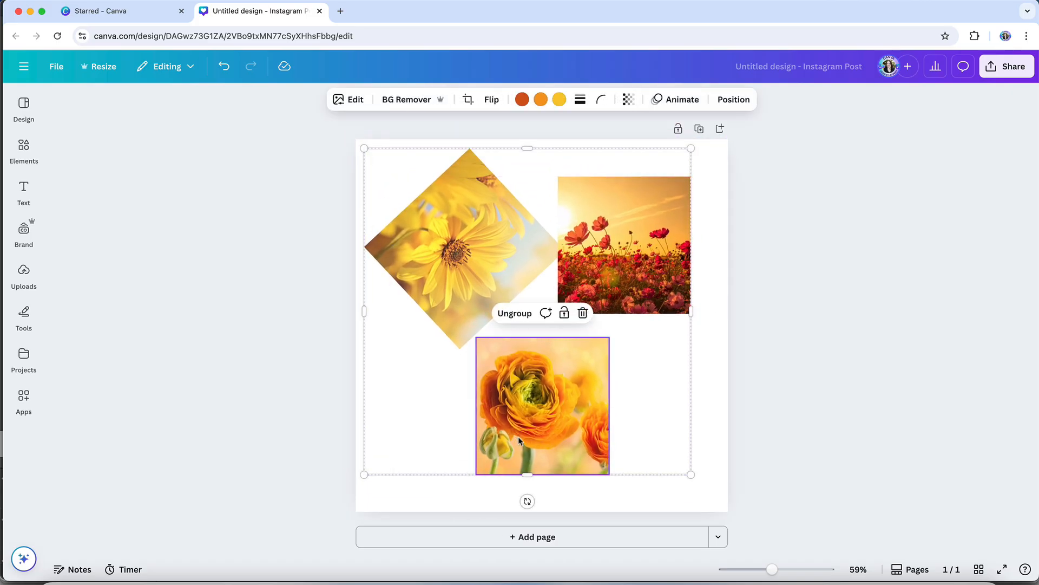
{"action": "left_click", "coordinate": [515, 314]}
{"action": "left_click", "coordinate": [515, 324]}
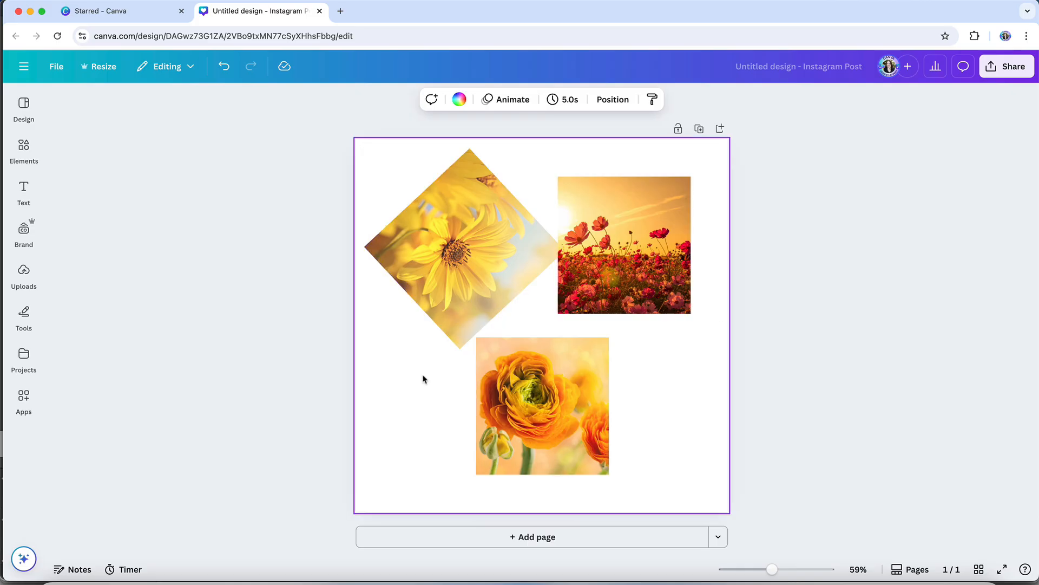
Lock the orange ranunculus photo in place and unlock it again.
{"action": "left_click", "coordinate": [508, 375]}
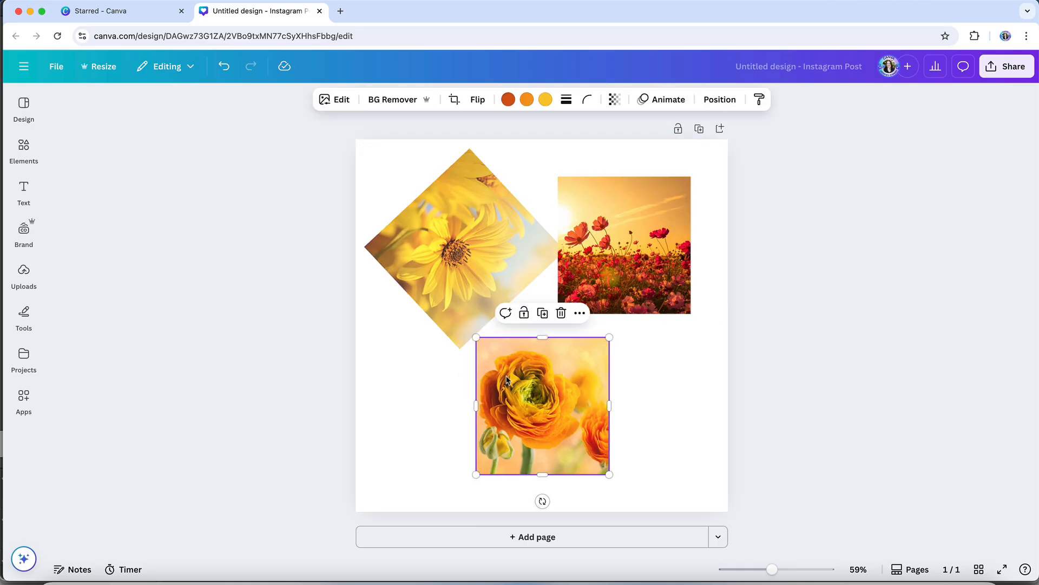
{"action": "left_click", "coordinate": [524, 313]}
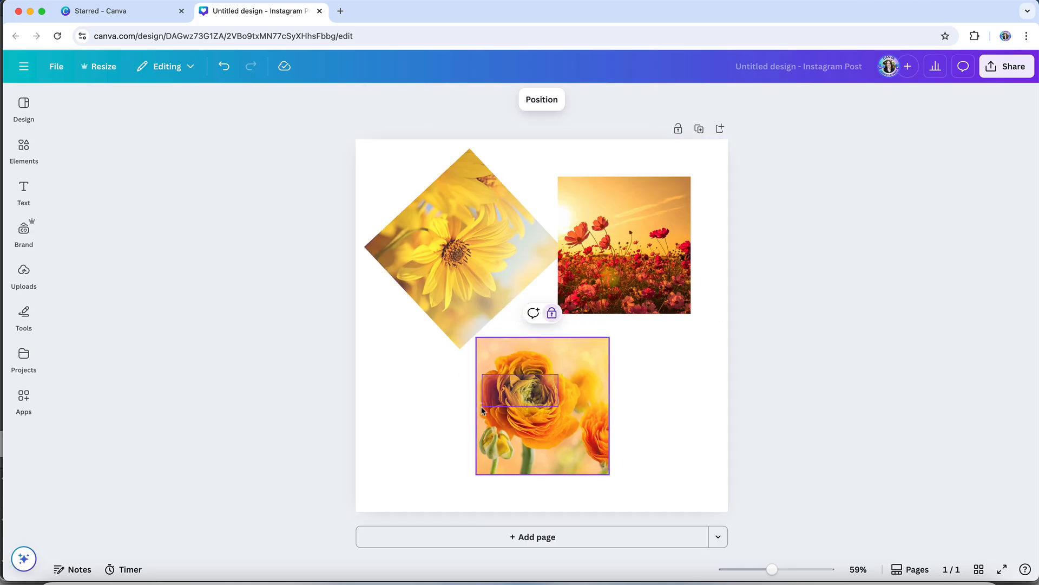
{"action": "left_click", "coordinate": [552, 313]}
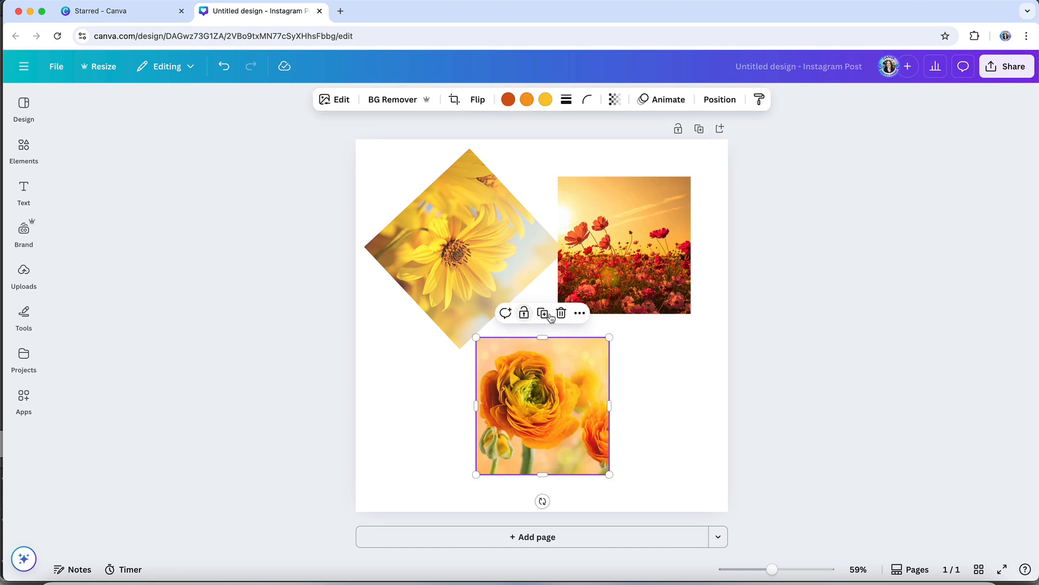
Duplicate the orange ranunculus photo, and delete the overlapping copy.
{"action": "left_click_drag", "start_coordinate": [545, 382], "coordinate": [488, 371]}
{"action": "left_click", "coordinate": [585, 316]}
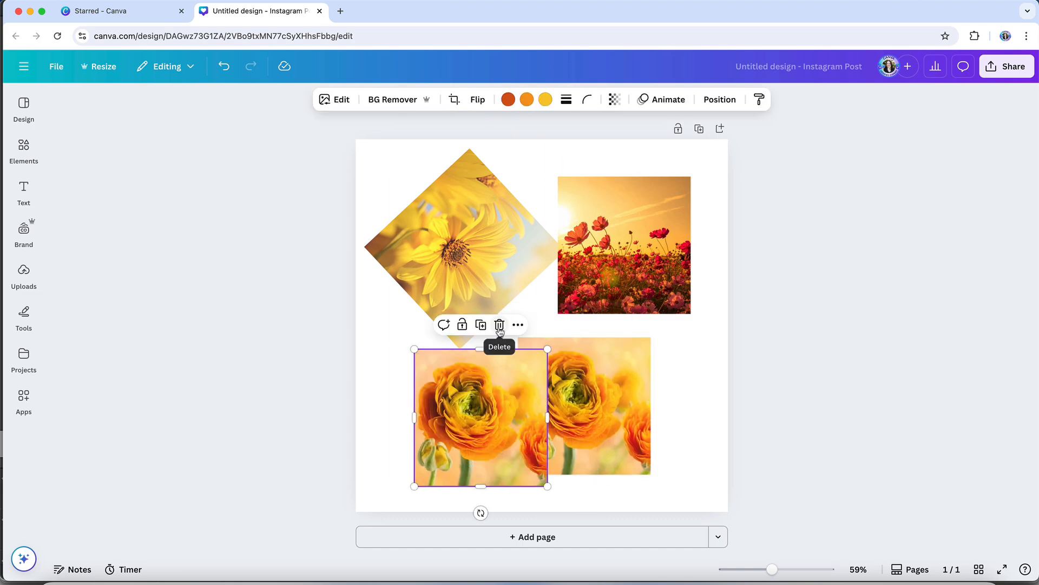
{"action": "left_click", "coordinate": [500, 327]}
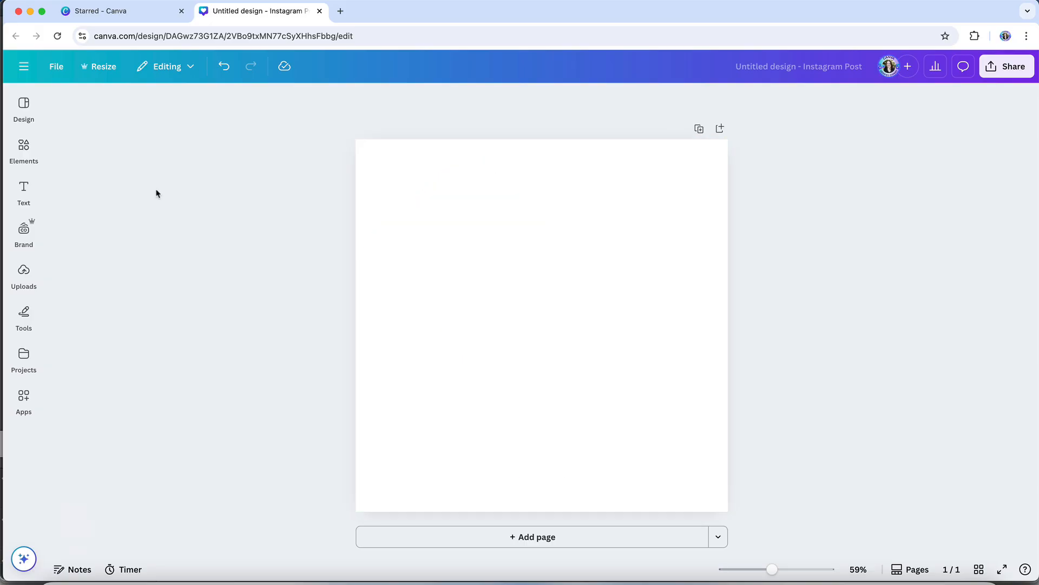
Add a square to the empty page from the full collection of shapes.
{"action": "left_click", "coordinate": [24, 153]}
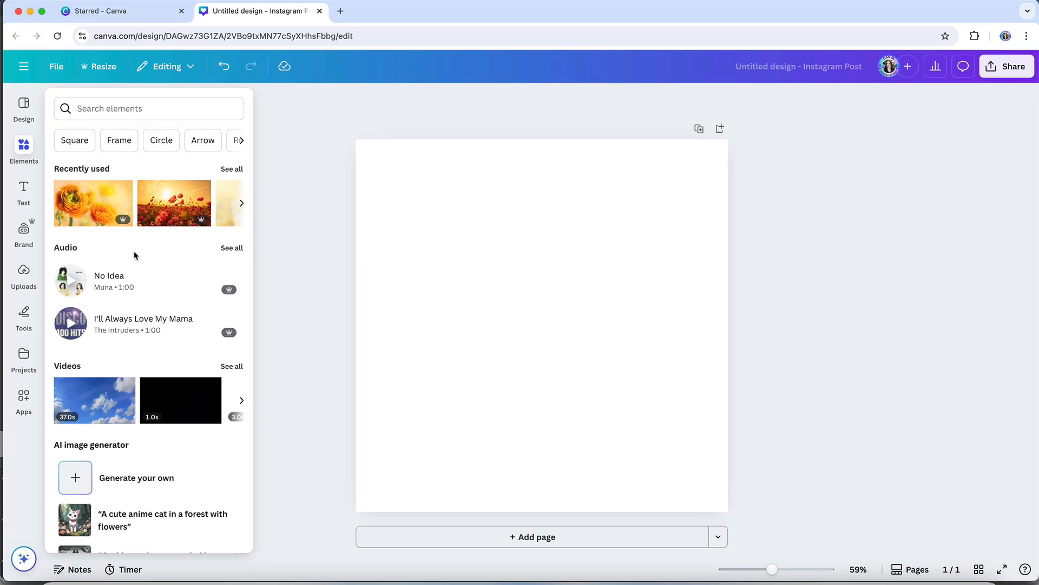
{"action": "scroll", "coordinate": [135, 255], "scroll_direction": "down", "scroll_amount": 5}
{"action": "scroll", "coordinate": [136, 255], "scroll_direction": "down", "scroll_amount": 8}
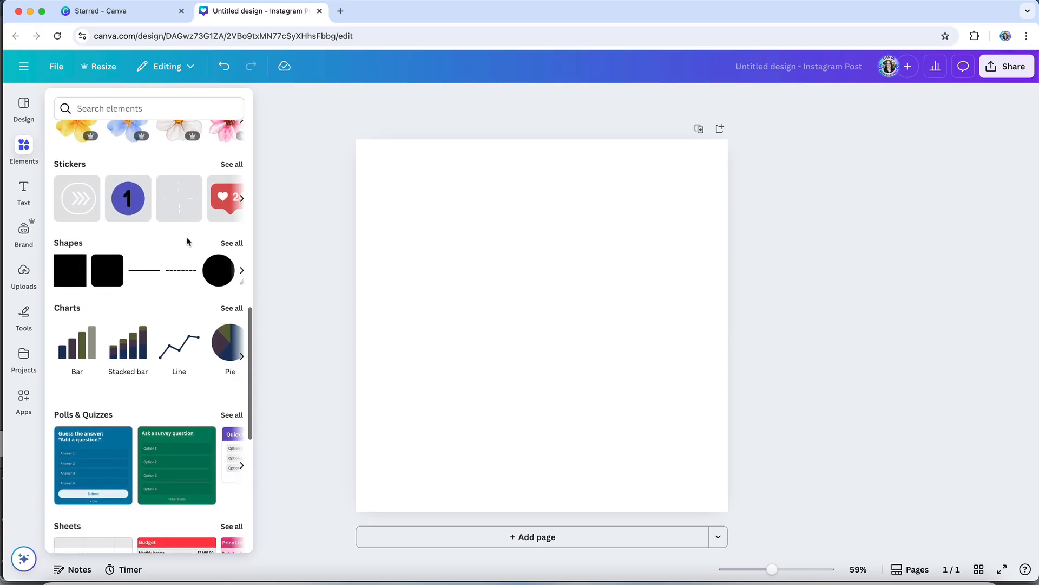
{"action": "left_click", "coordinate": [231, 244]}
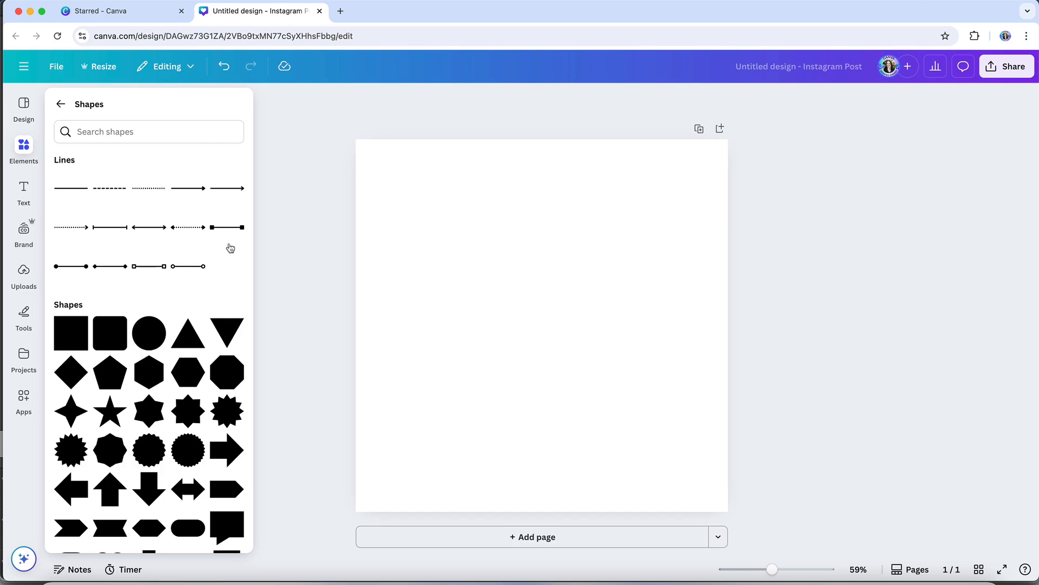
{"action": "left_click", "coordinate": [71, 336]}
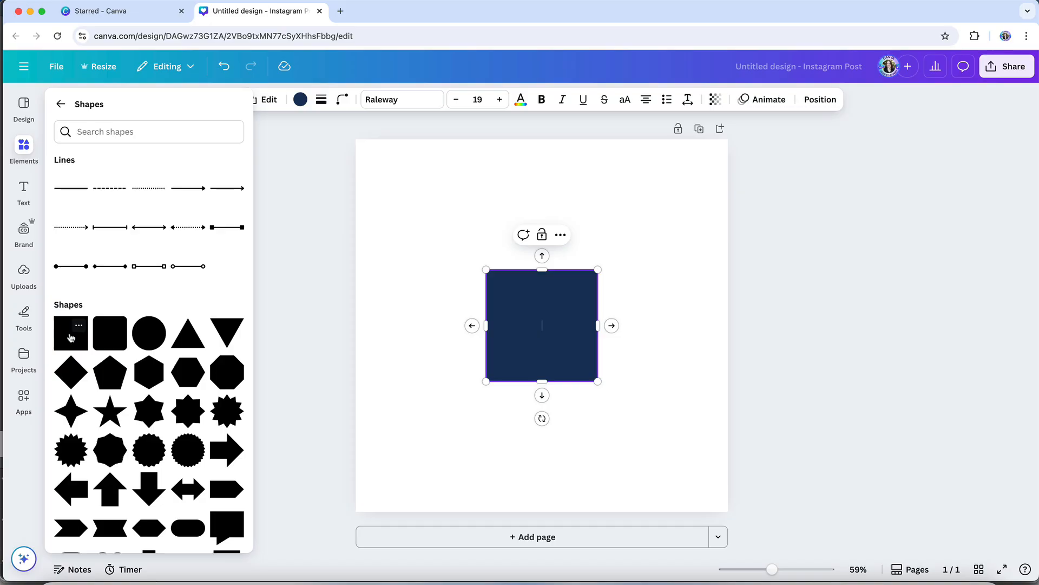
Fill the square with turquoise and give it a dark blue, short-dashed border with a stroke weight of 16.
{"action": "left_click", "coordinate": [301, 100]}
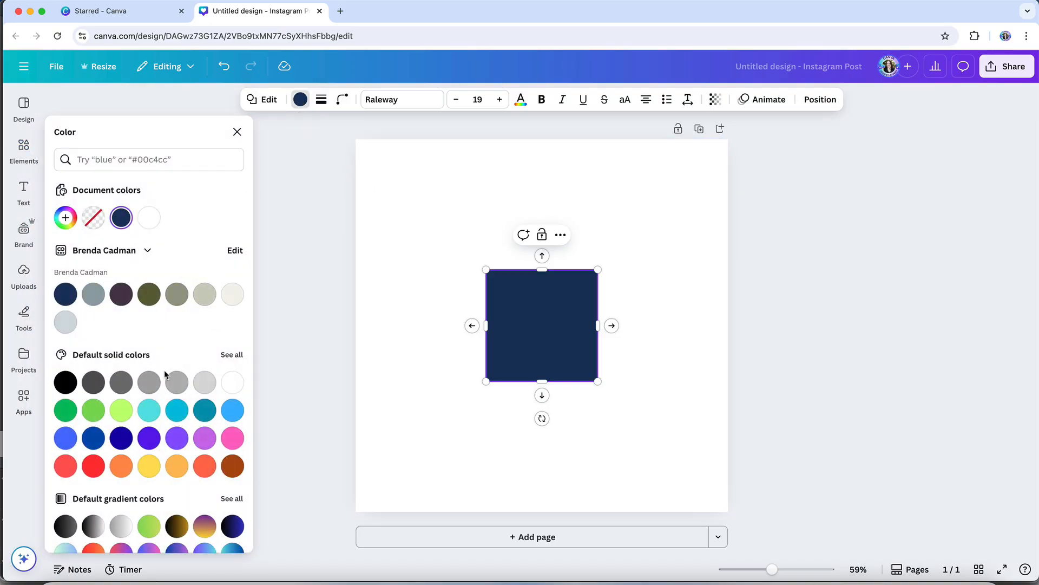
{"action": "left_click", "coordinate": [150, 411]}
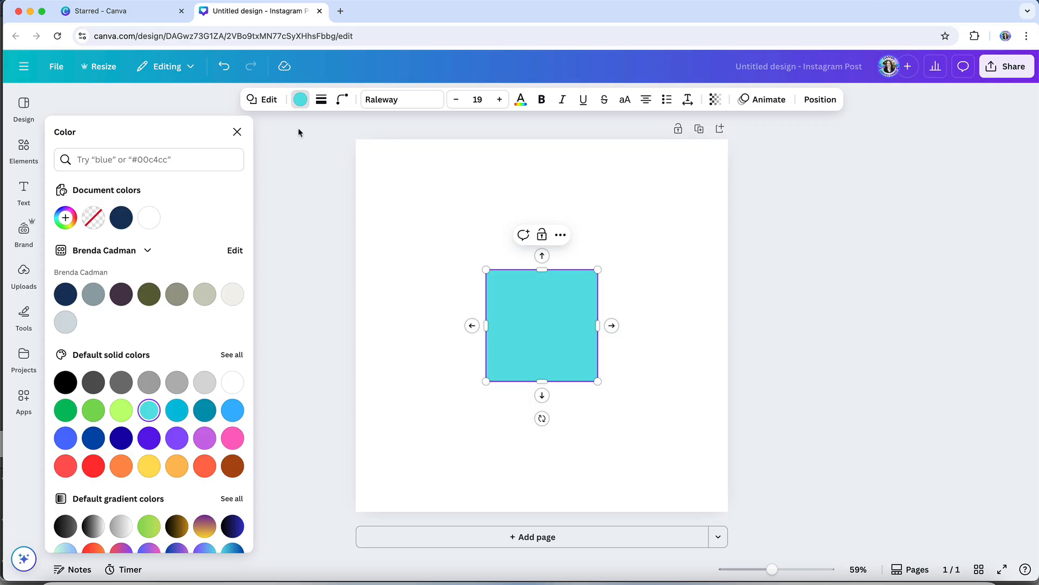
{"action": "left_click", "coordinate": [322, 102]}
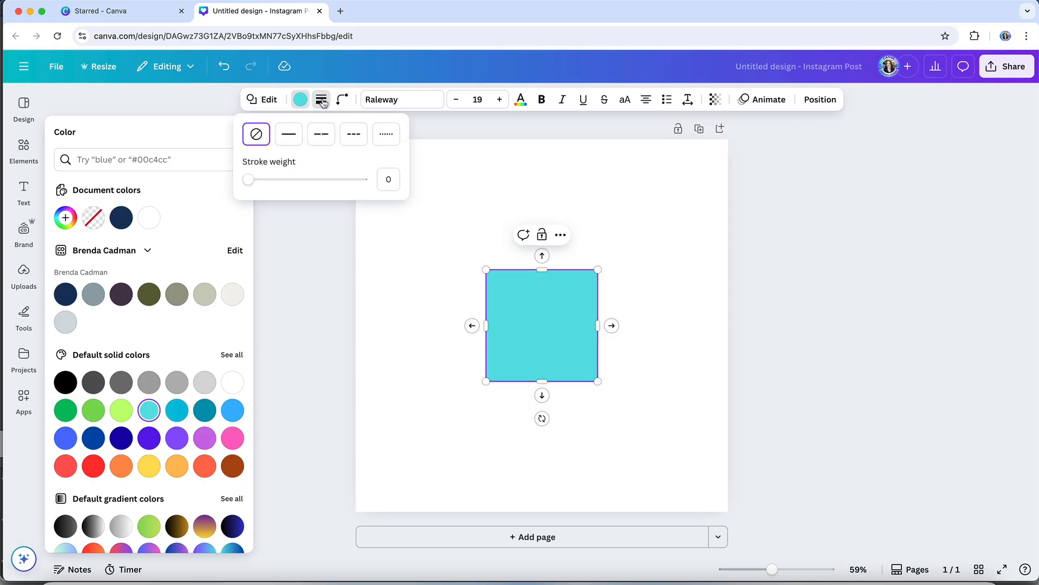
{"action": "left_click", "coordinate": [288, 134]}
{"action": "left_click_drag", "start_coordinate": [258, 180], "coordinate": [268, 179]}
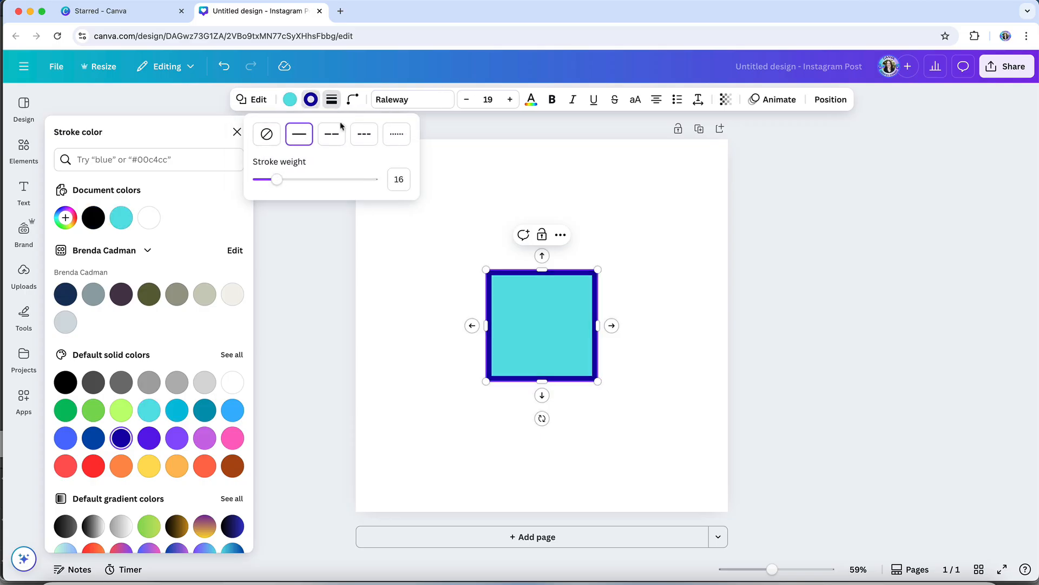
{"action": "left_click", "coordinate": [358, 137]}
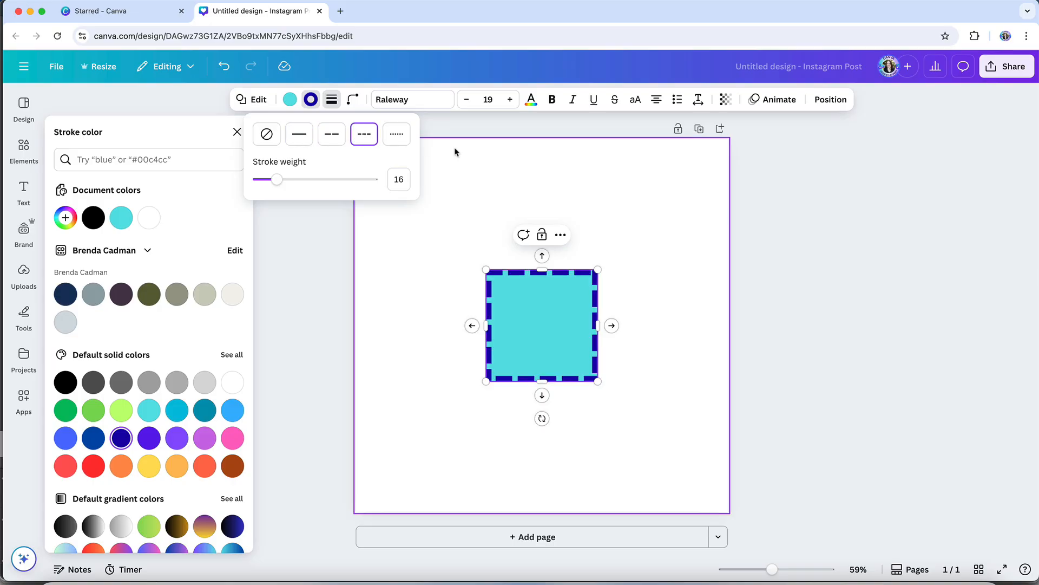
{"action": "left_click", "coordinate": [572, 186]}
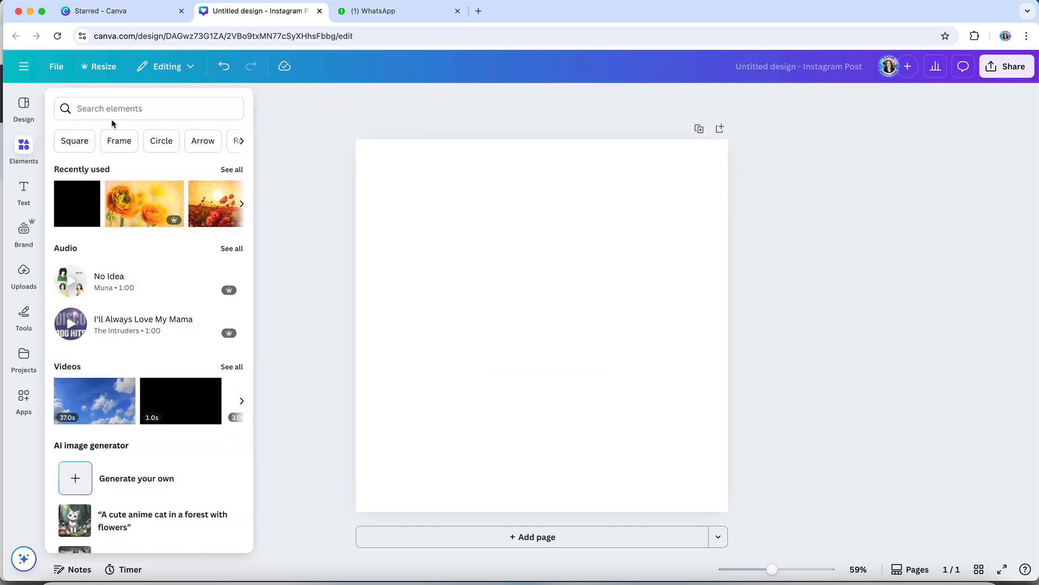
Search the elements for "leaf icon" and show all matching graphics.
{"action": "left_click", "coordinate": [119, 110]}
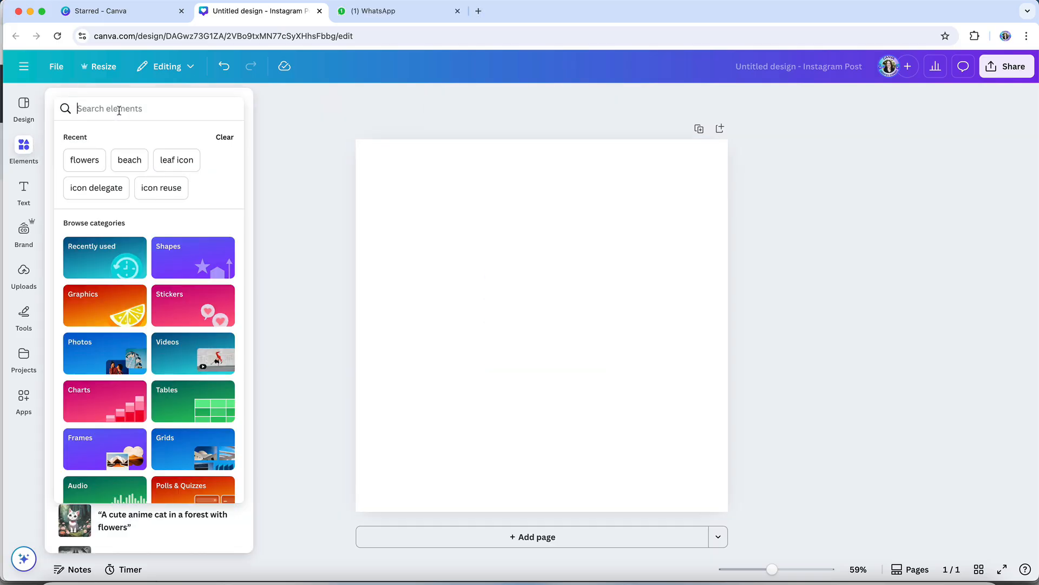
{"action": "type", "text": "leaf icon"}
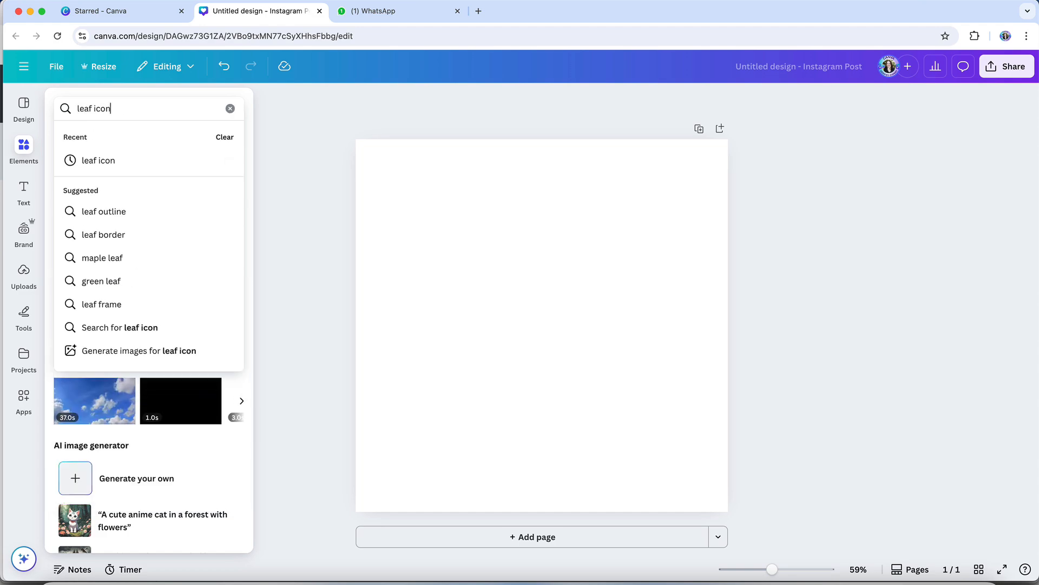
{"action": "key", "text": "Return"}
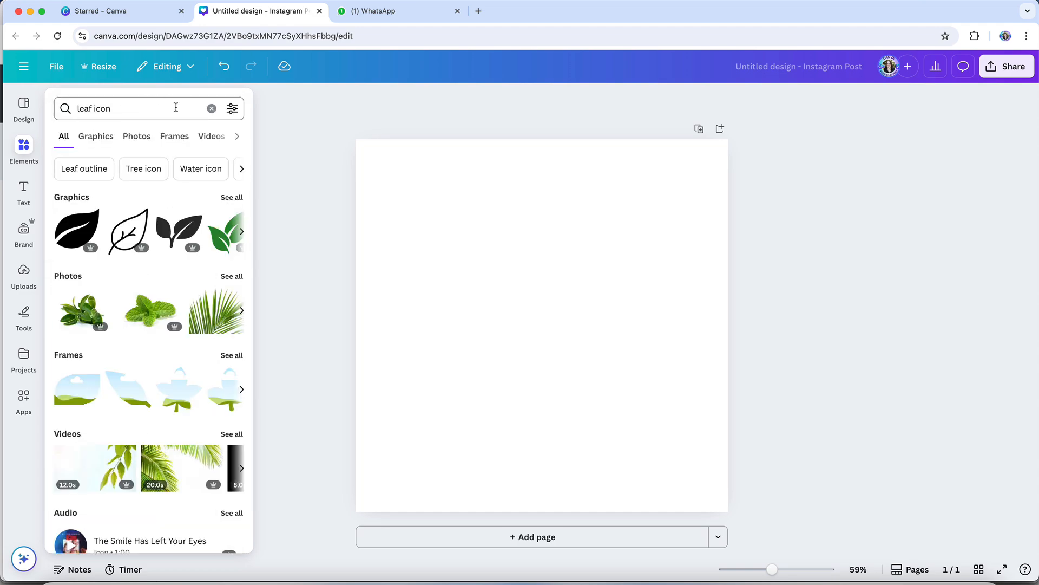
{"action": "left_click", "coordinate": [236, 198]}
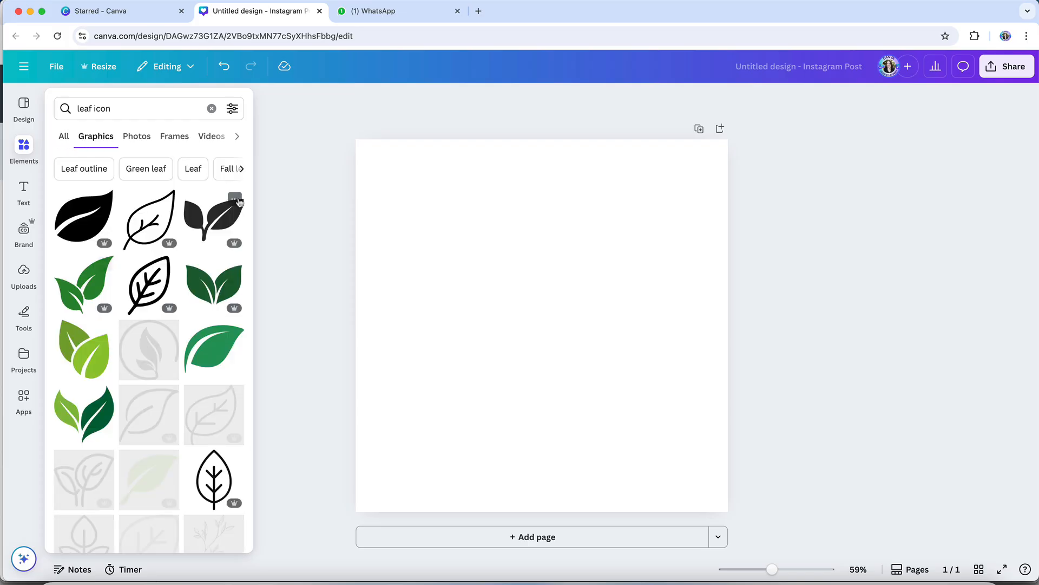
Place the green two-leaf graphic on the page and recolor it with the olive green brand color.
{"action": "left_click", "coordinate": [80, 285]}
{"action": "left_click", "coordinate": [500, 99]}
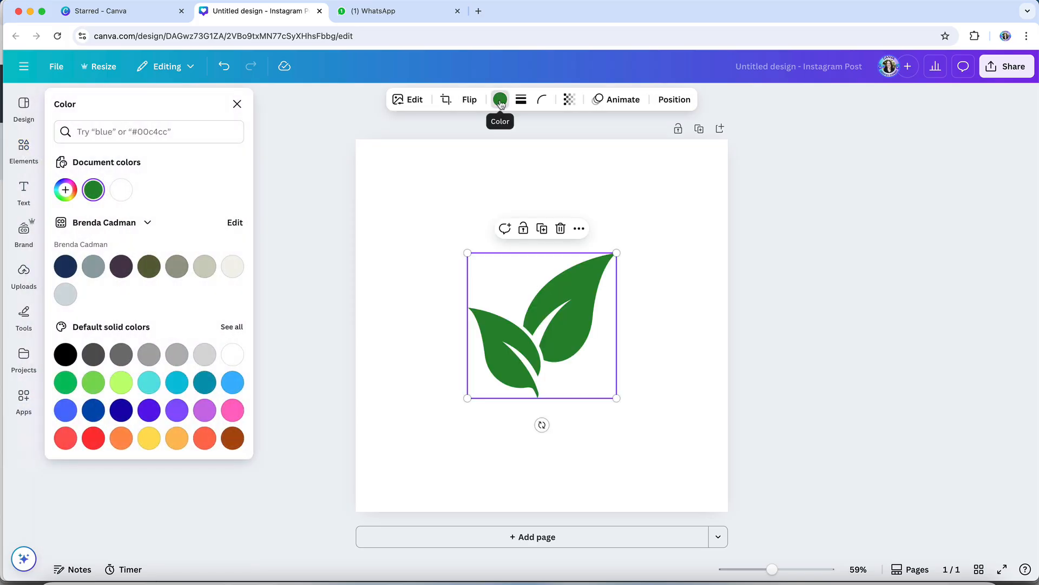
{"action": "left_click", "coordinate": [147, 269]}
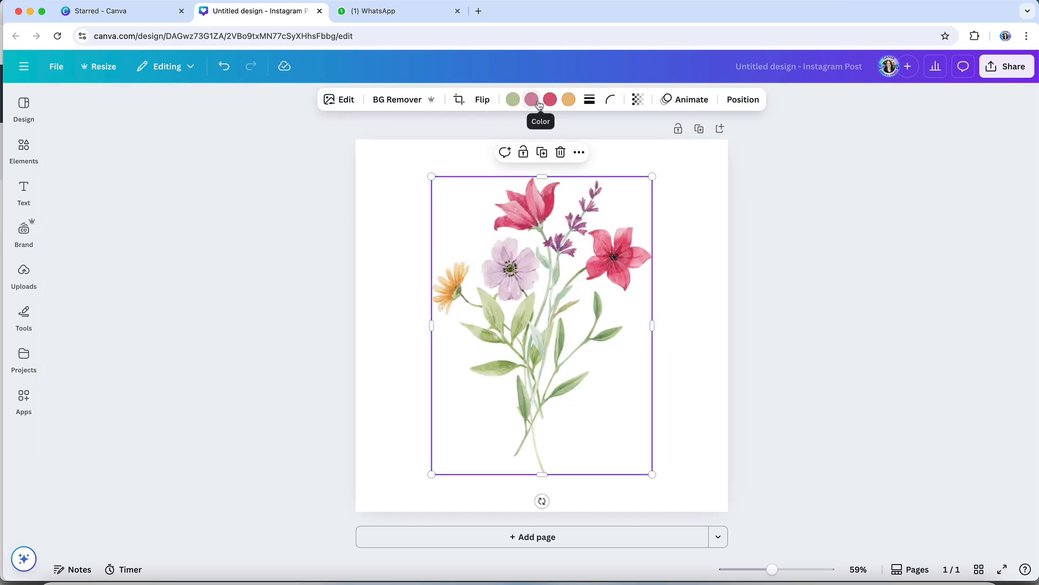
Recolor the watercolor bouquet's red flowers to orange-red and its orange flower to bright pink.
{"action": "left_click", "coordinate": [550, 99]}
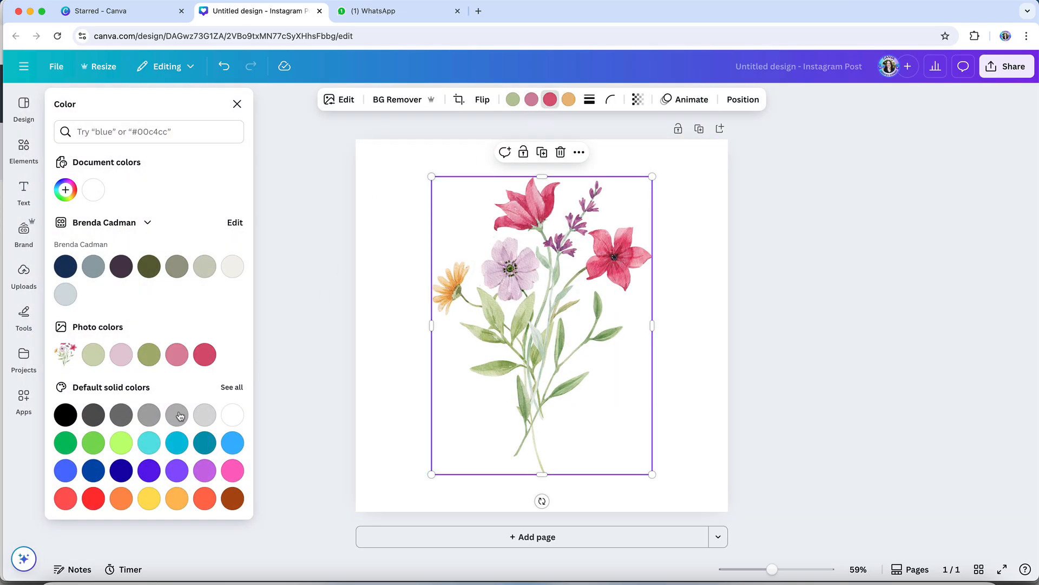
{"action": "left_click", "coordinate": [205, 498]}
{"action": "left_click", "coordinate": [92, 495]}
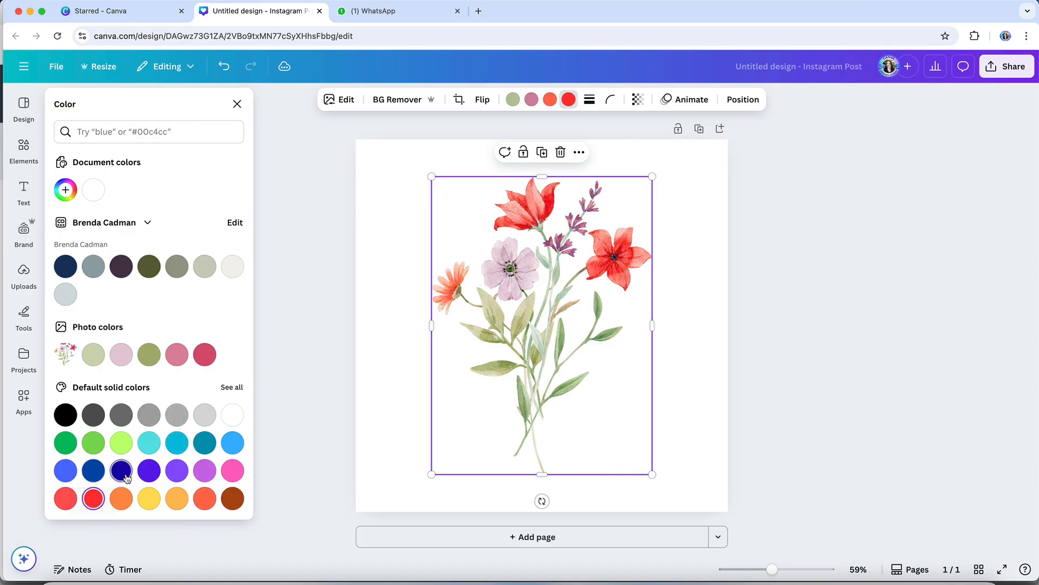
{"action": "left_click", "coordinate": [230, 471]}
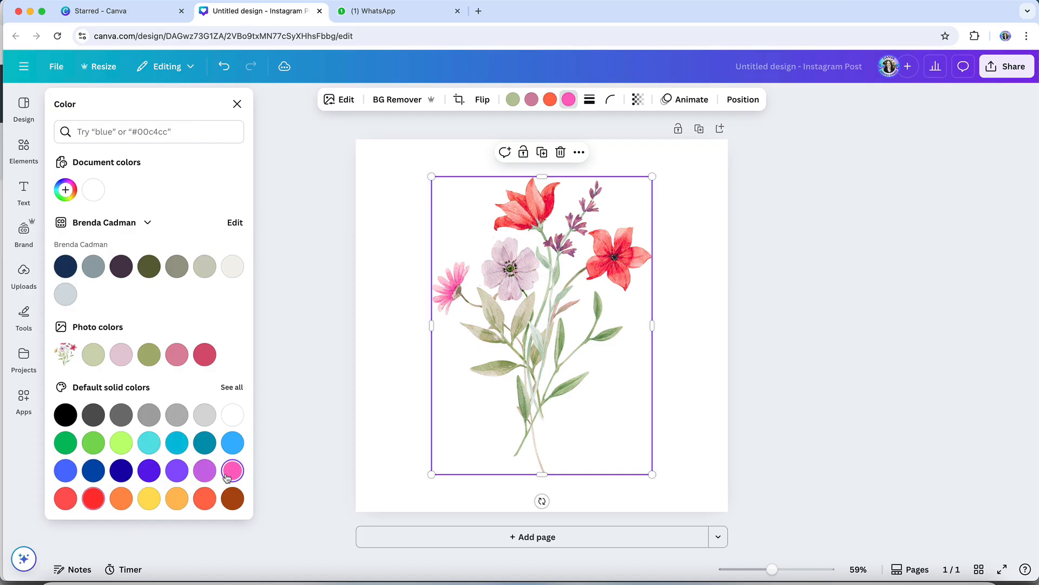
{"action": "left_click", "coordinate": [376, 290]}
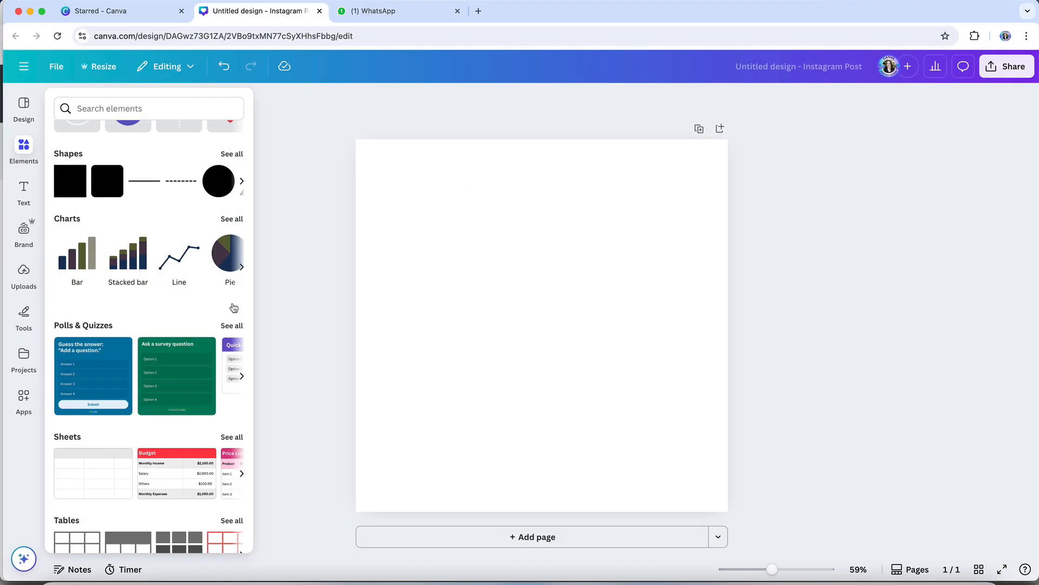
Add the green "Ask a survey question" poll to the page from the polls and quizzes collection.
{"action": "left_click", "coordinate": [231, 325]}
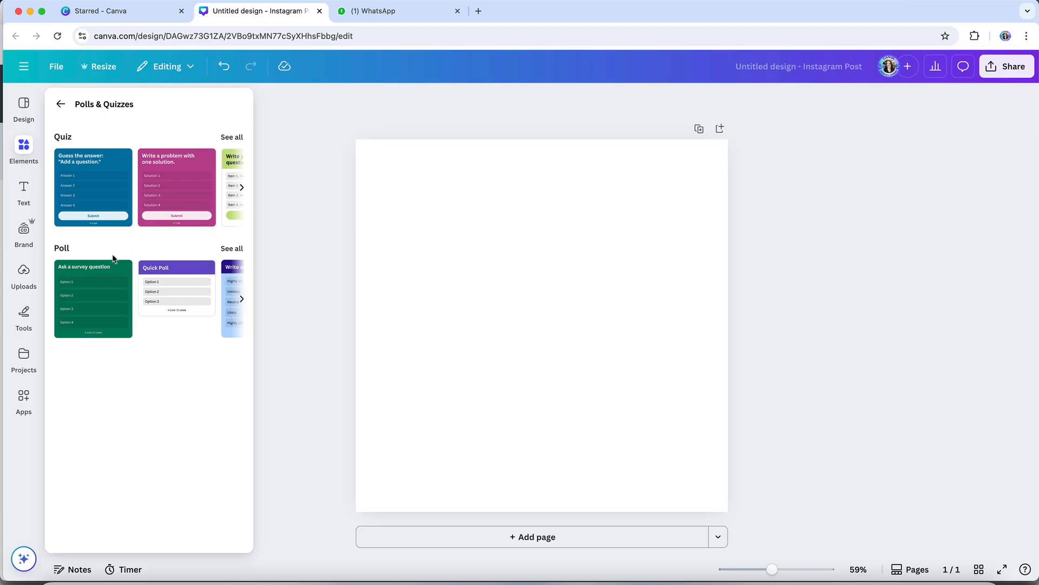
{"action": "left_click", "coordinate": [77, 290]}
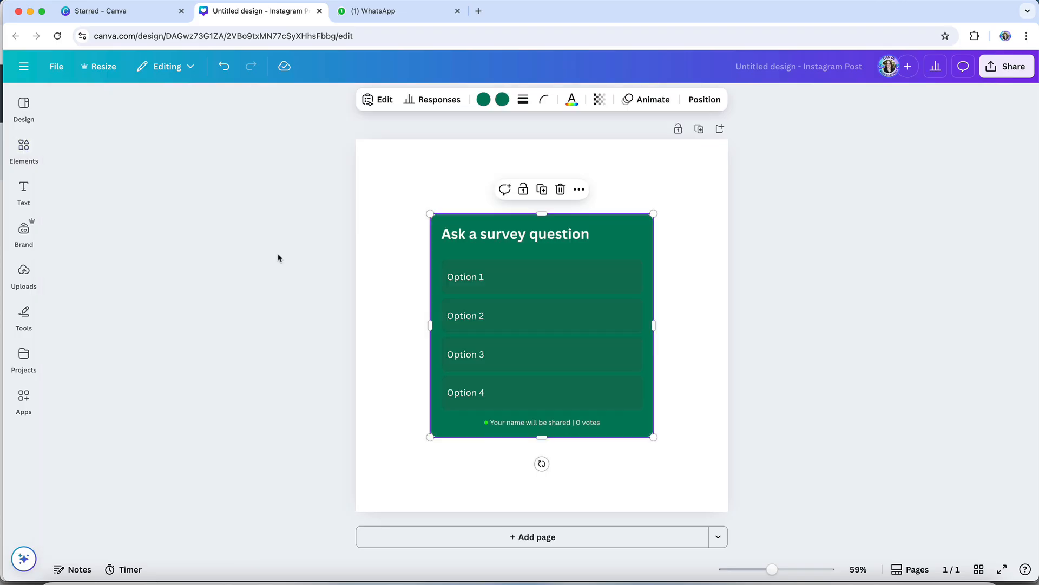
Recolor the poll's header with the navy brand color and its body with the pale blue-gray brand color.
{"action": "left_click", "coordinate": [483, 100]}
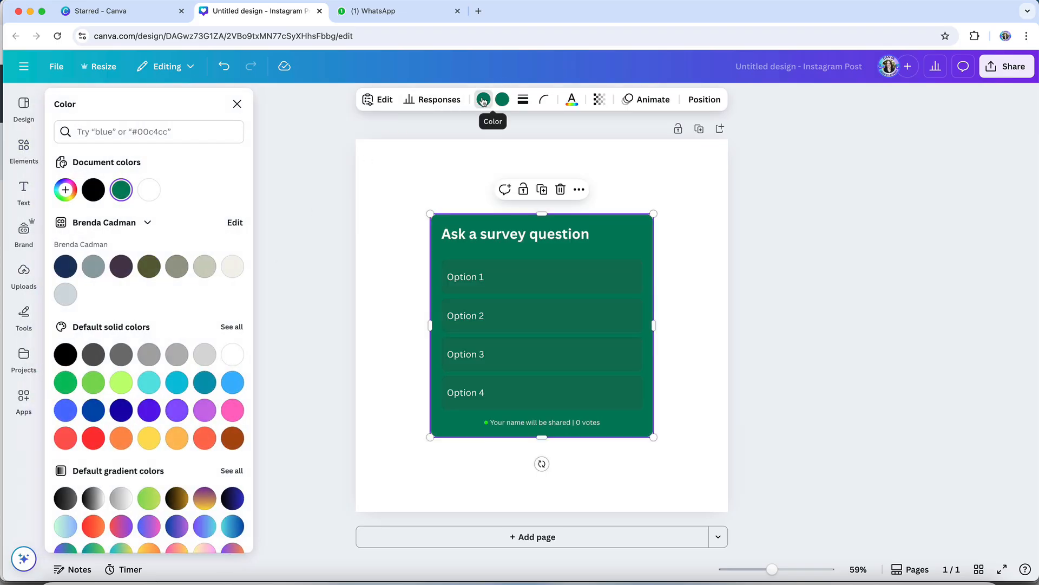
{"action": "left_click", "coordinate": [93, 266]}
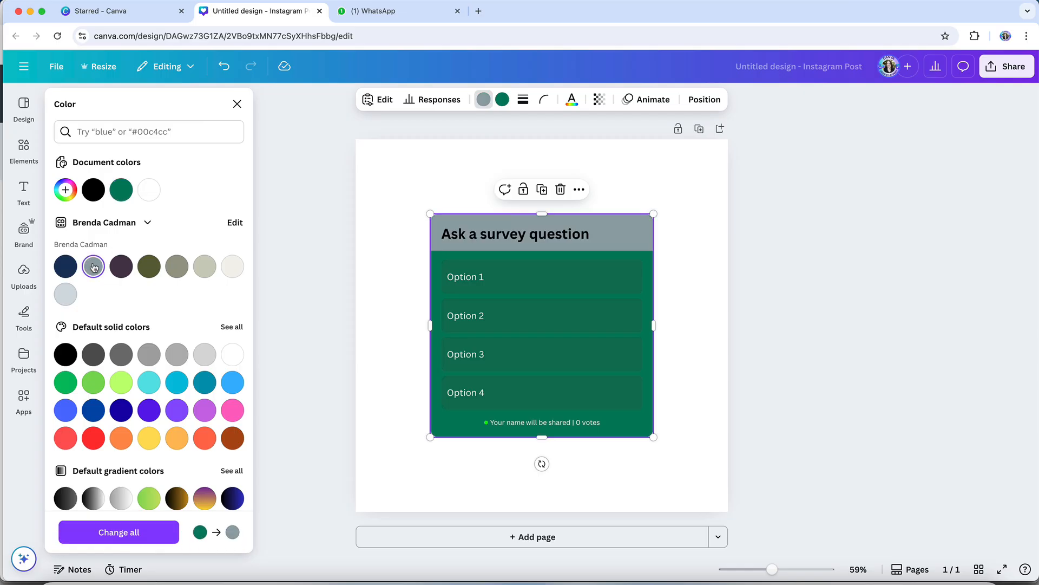
{"action": "left_click", "coordinate": [66, 267]}
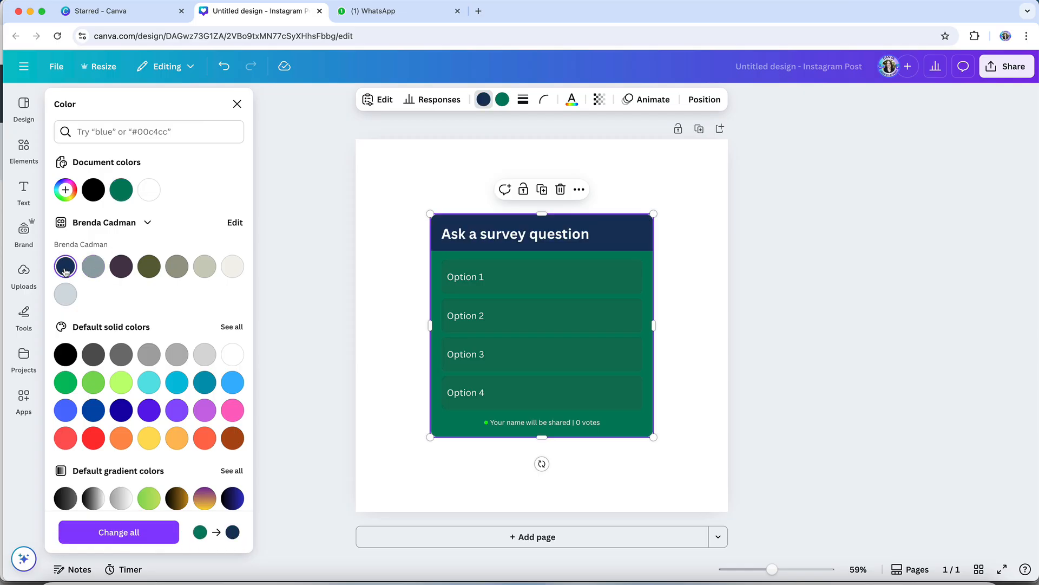
{"action": "left_click", "coordinate": [502, 100]}
{"action": "left_click", "coordinate": [65, 294]}
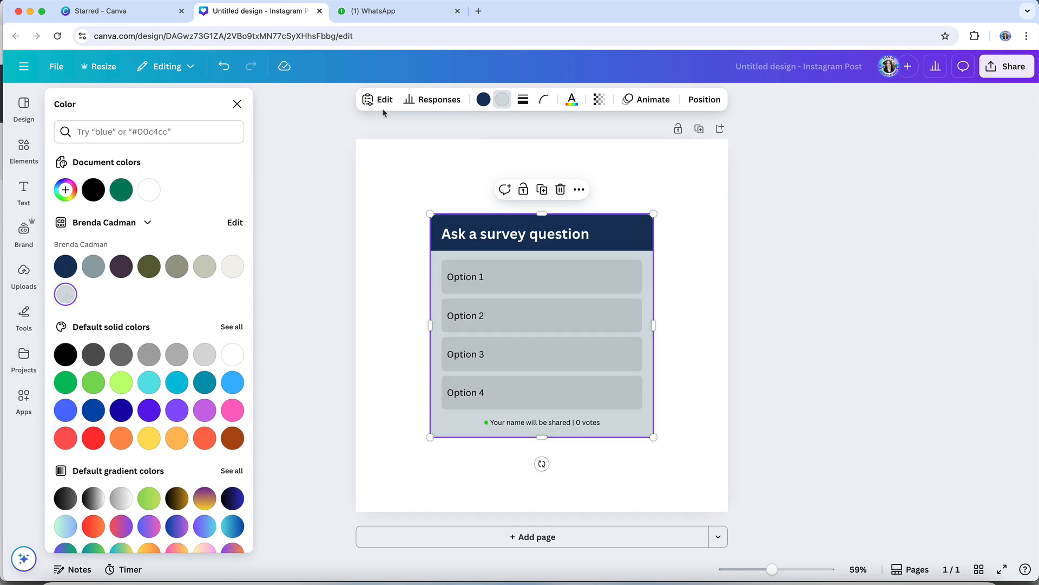
Replace the poll's header text with "Change title here".
{"action": "left_click", "coordinate": [383, 101]}
{"action": "left_click", "coordinate": [130, 187]}
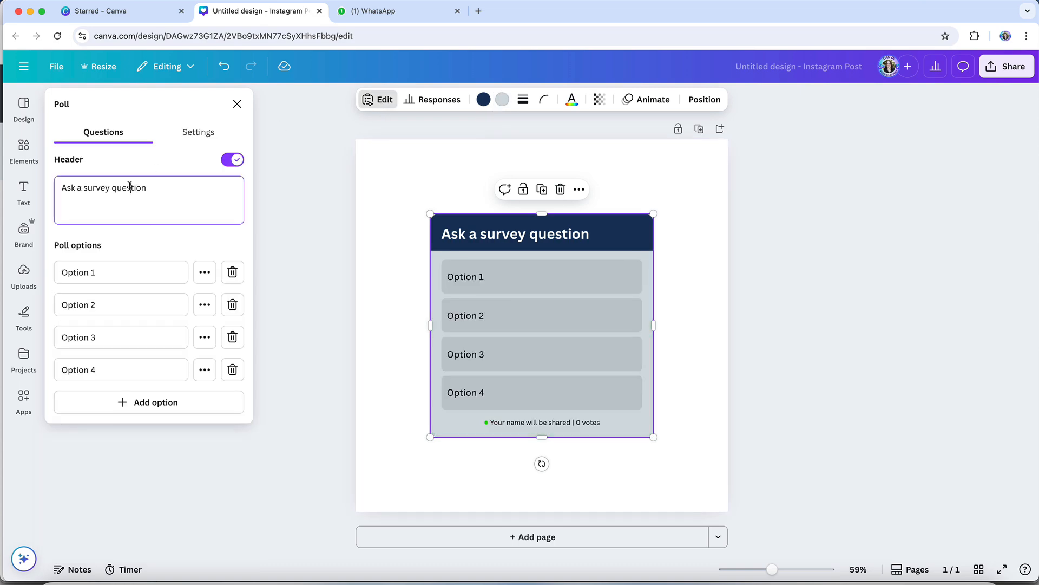
{"action": "triple_click", "coordinate": [129, 187]}
{"action": "type", "text": "Change title here"}
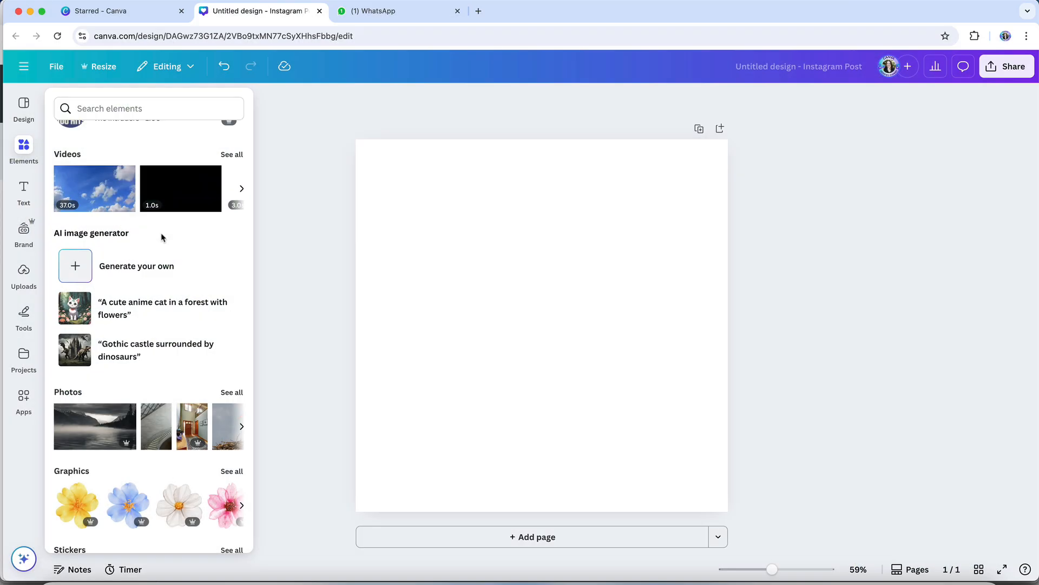
Generate images of "neutral watercolour leaves" with Magic Media and place the gray-and-orange leaf pattern with long branches on the page.
{"action": "left_click", "coordinate": [146, 278]}
{"action": "type", "text": "neutral wate"}
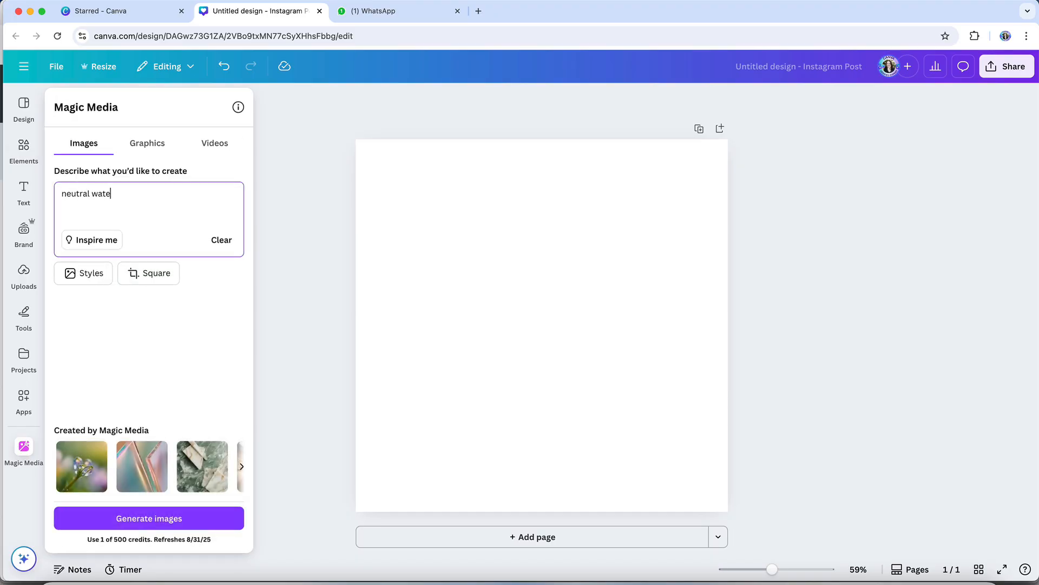
{"action": "type", "text": "rcolor leaves"}
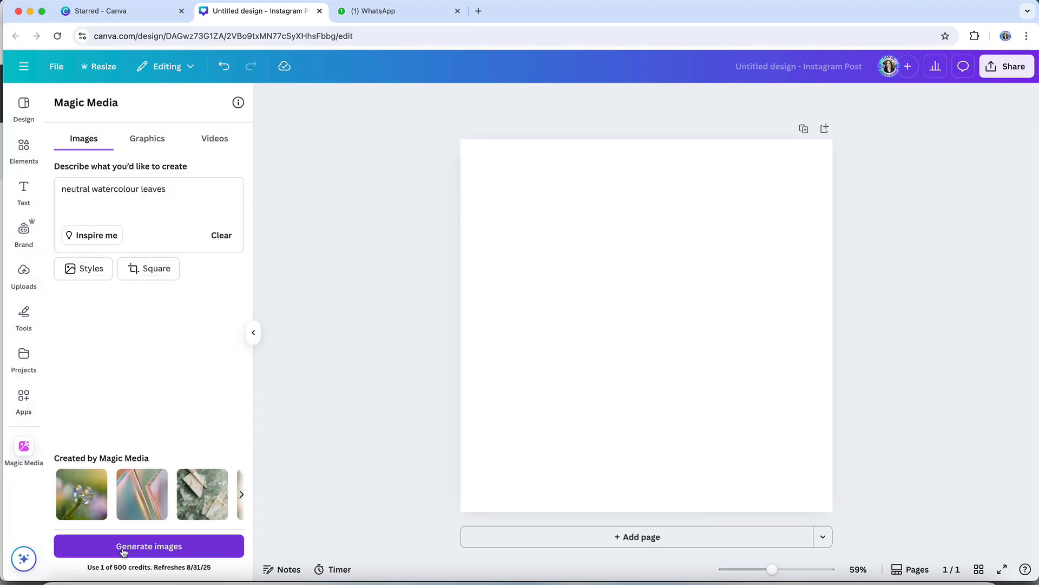
{"action": "left_click", "coordinate": [123, 551]}
{"action": "left_click", "coordinate": [223, 300]}
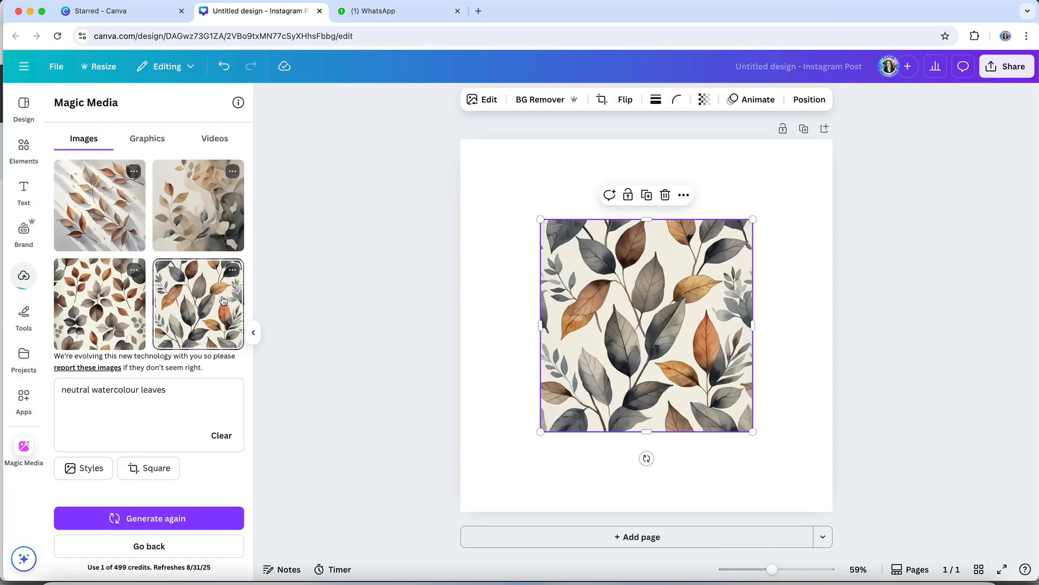
Switch to the Canva home page and have Canva AI create images from the prompt "neutral watercolour leaves".
{"action": "key", "text": "super+1"}
{"action": "left_click", "coordinate": [24, 318]}
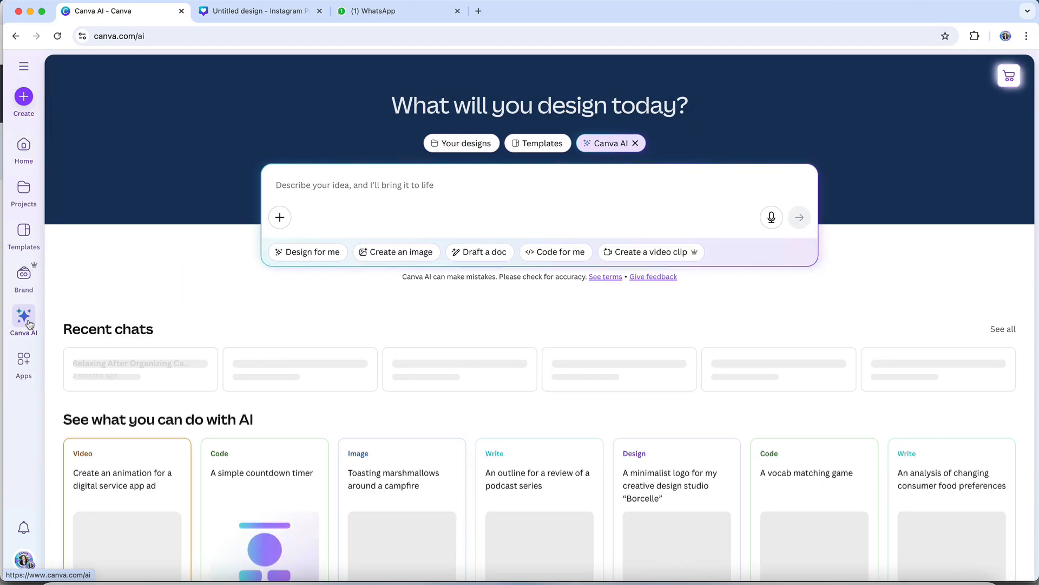
{"action": "type", "text": "neutral watercolour leaves"}
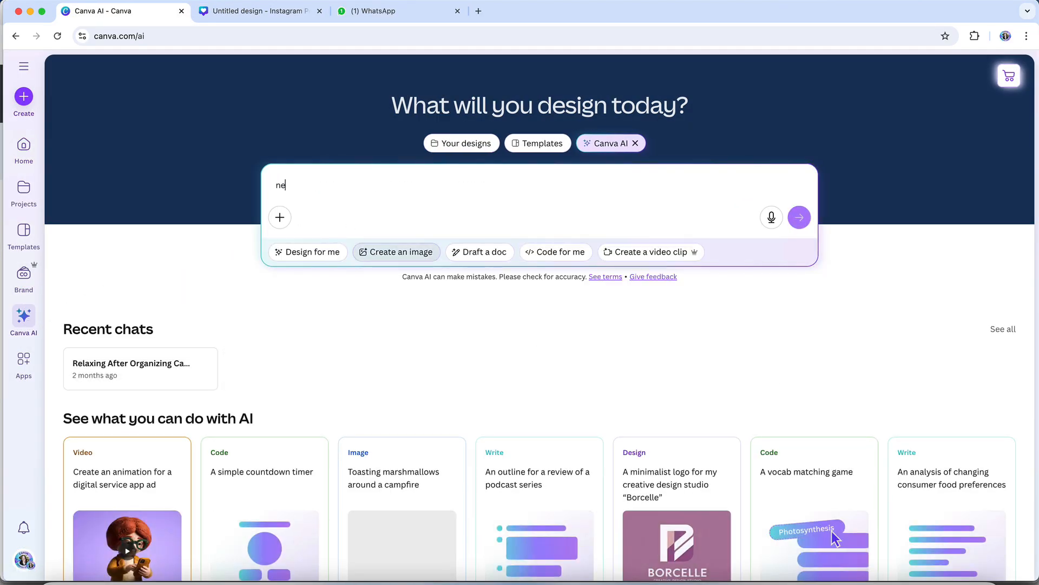
{"action": "left_click", "coordinate": [796, 218]}
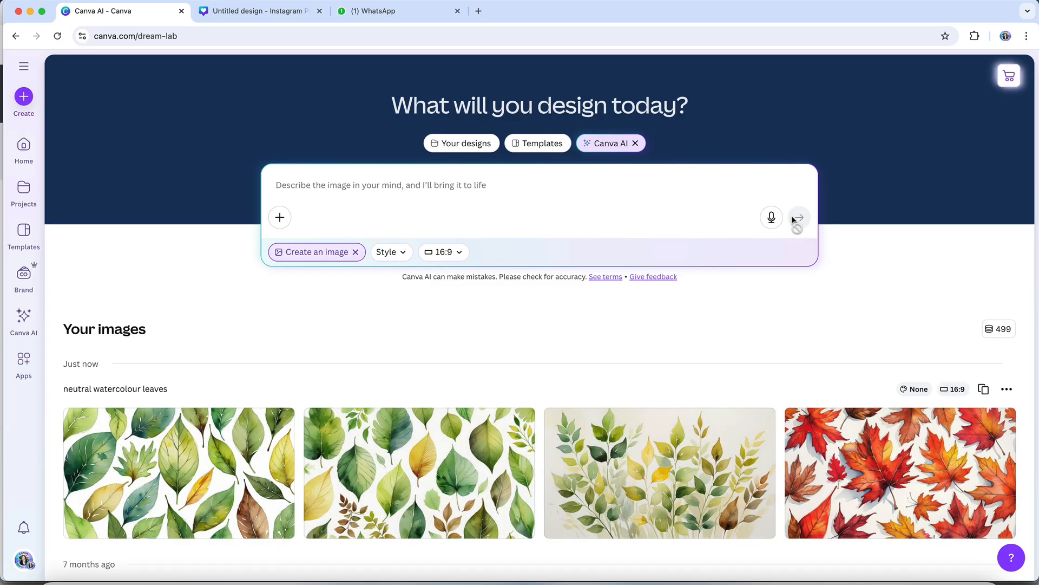
{"action": "scroll", "coordinate": [544, 318], "scroll_direction": "down", "scroll_amount": 3}
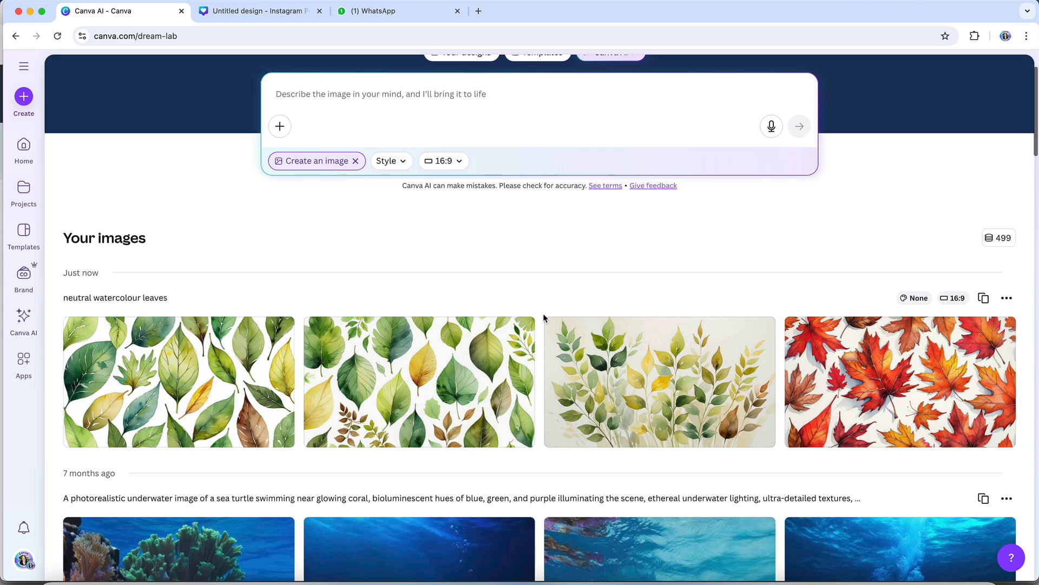
{"action": "scroll", "coordinate": [544, 317], "scroll_direction": "up", "scroll_amount": 3}
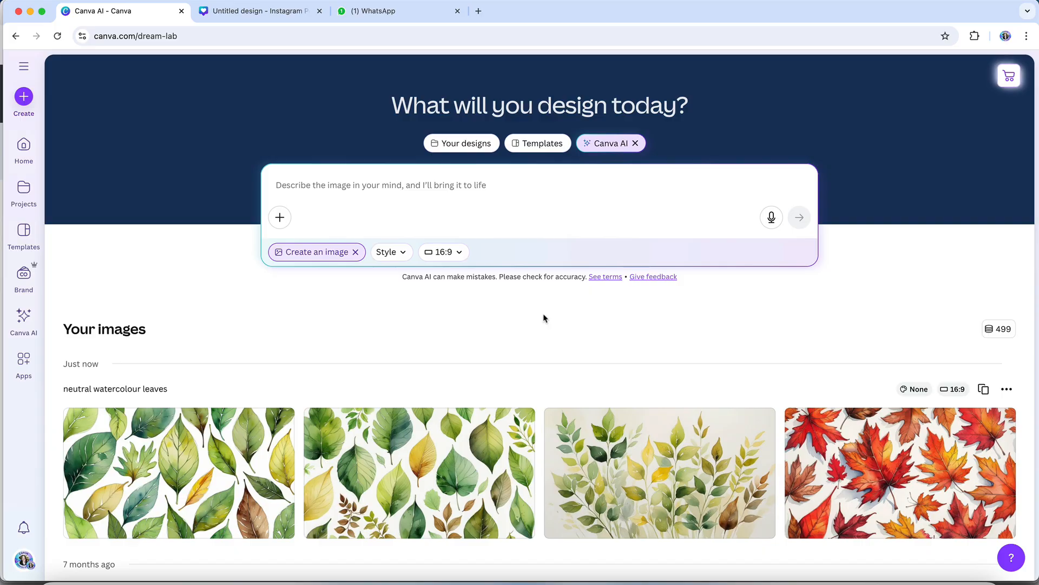
Return to the Instagram post design and add the blank sheet from the Sheets collection to the page.
{"action": "key", "text": "ctrl+Tab"}
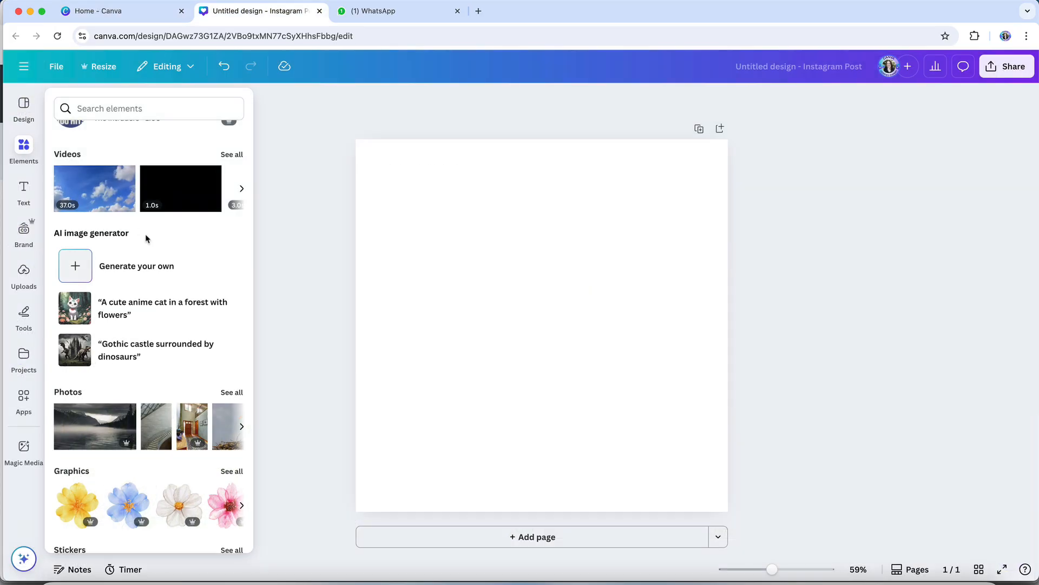
{"action": "scroll", "coordinate": [146, 235], "scroll_direction": "down", "scroll_amount": 5}
{"action": "scroll", "coordinate": [147, 238], "scroll_direction": "down", "scroll_amount": 10}
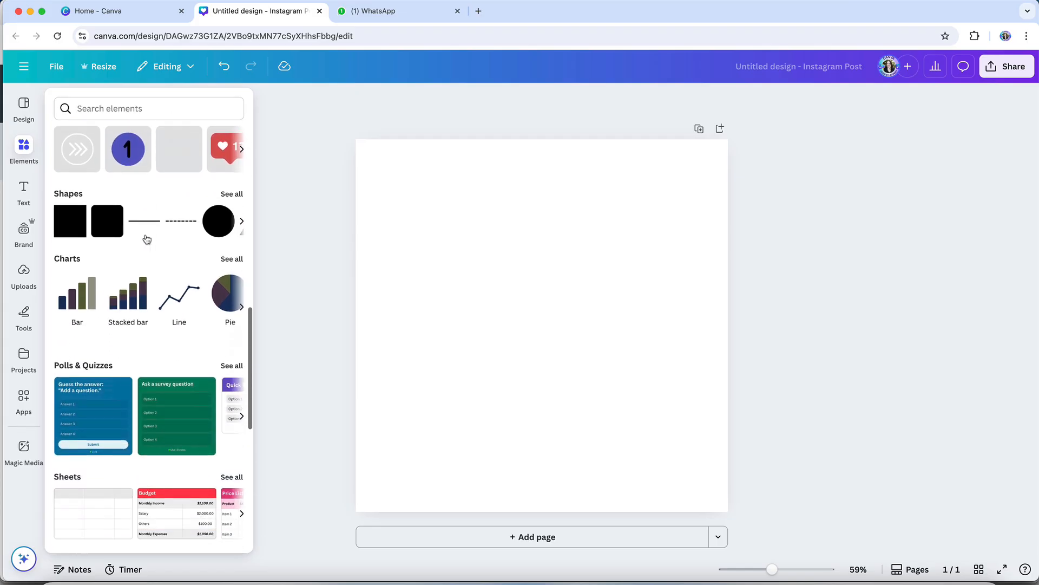
{"action": "scroll", "coordinate": [146, 239], "scroll_direction": "down", "scroll_amount": 2}
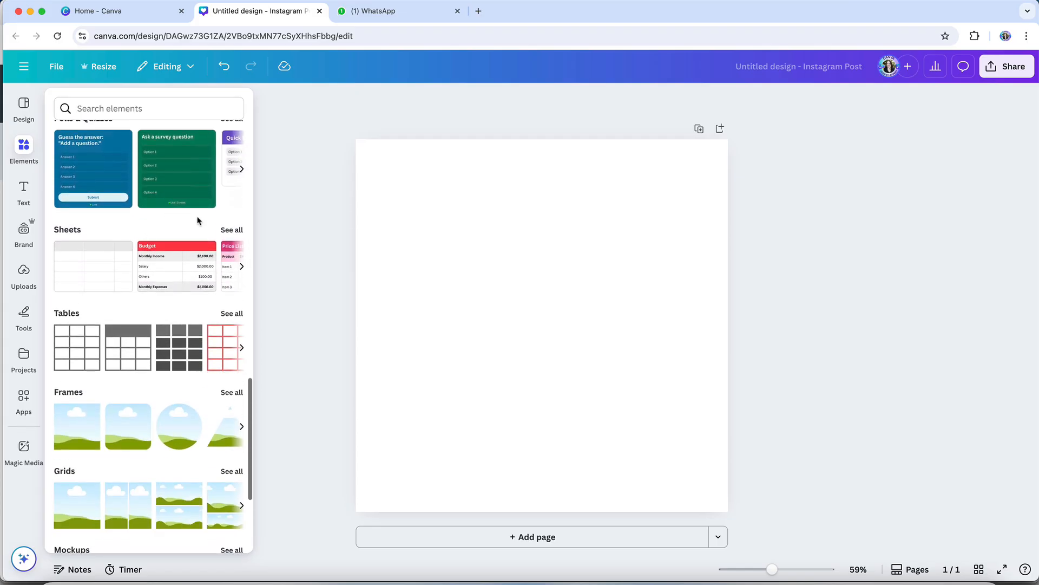
{"action": "left_click", "coordinate": [231, 233]}
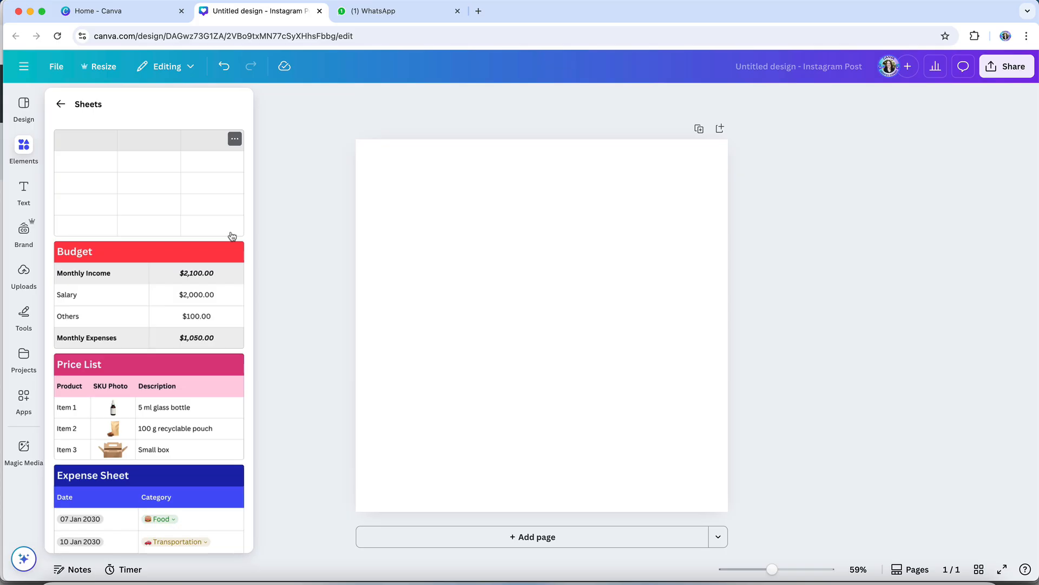
{"action": "left_click", "coordinate": [171, 174]}
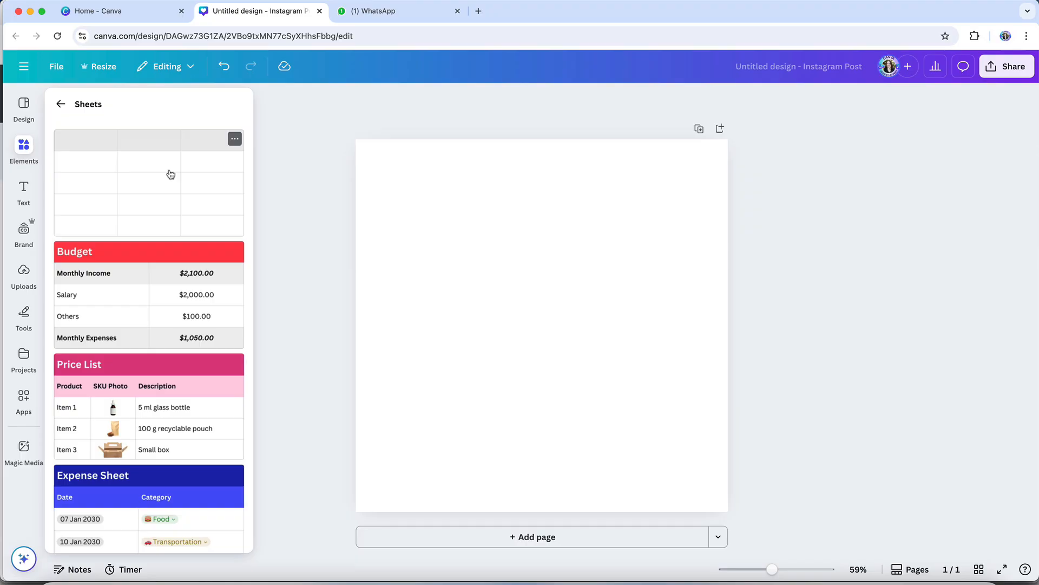
{"action": "left_click", "coordinate": [171, 174]}
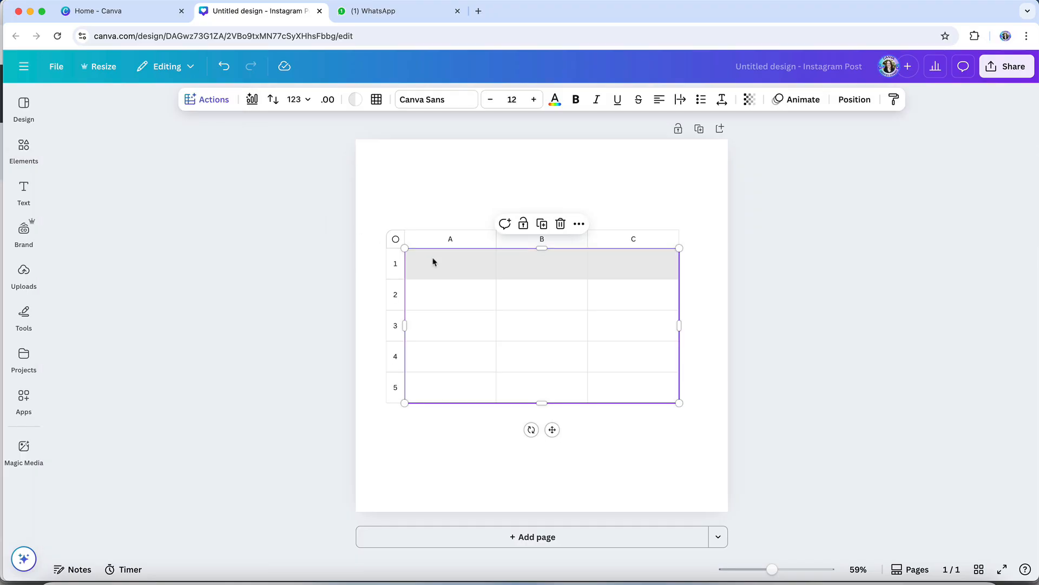
Enter "Title" in each of the sheet's three header cells, A1 to C1.
{"action": "double_click", "coordinate": [437, 269]}
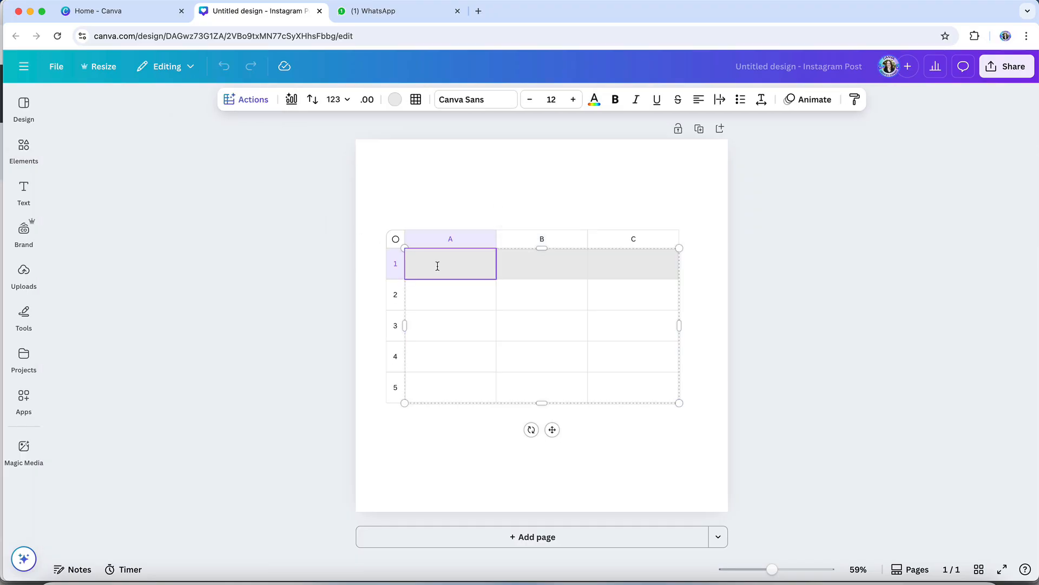
{"action": "type", "text": "Title"}
{"action": "key", "text": "Tab"}
{"action": "type", "text": "Title"}
{"action": "key", "text": "Tab"}
{"action": "type", "text": "Tt"}
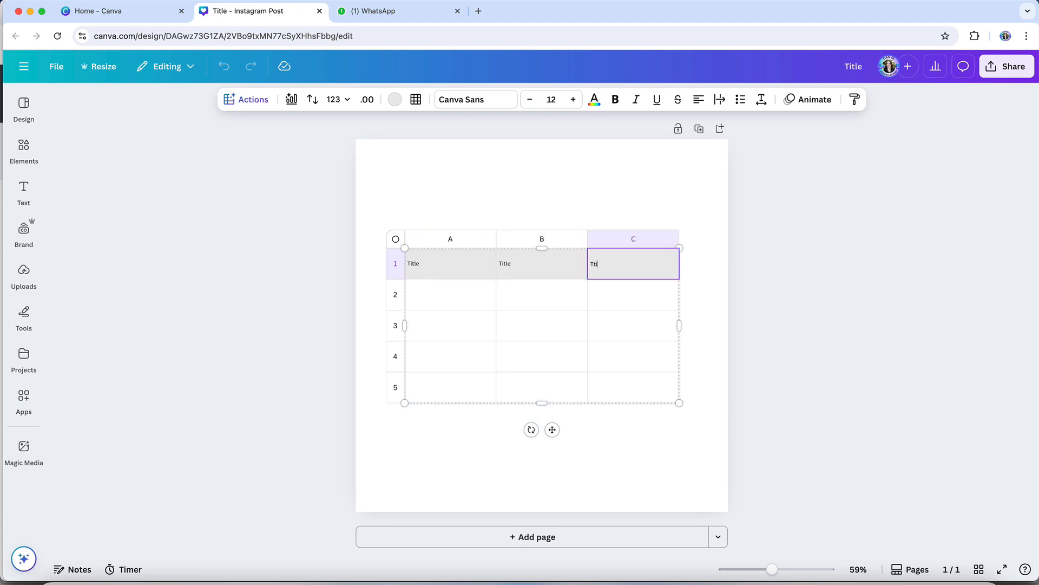
{"action": "key", "text": "BackSpace"}
{"action": "type", "text": "itle"}
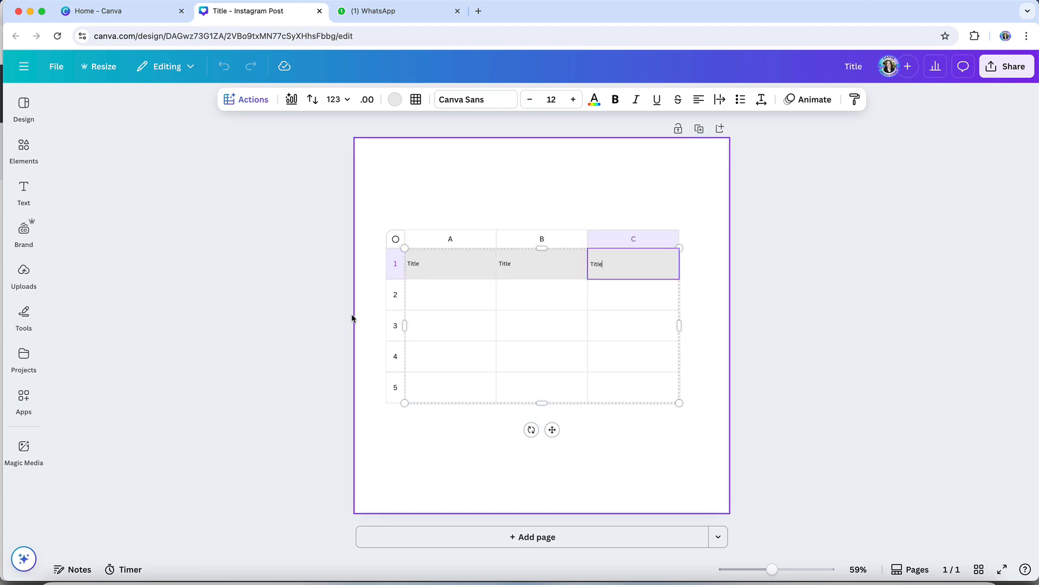
Enter "TBD" in cell A2 of the sheet and deselect the sheet.
{"action": "left_click", "coordinate": [442, 298]}
{"action": "type", "text": "Date"}
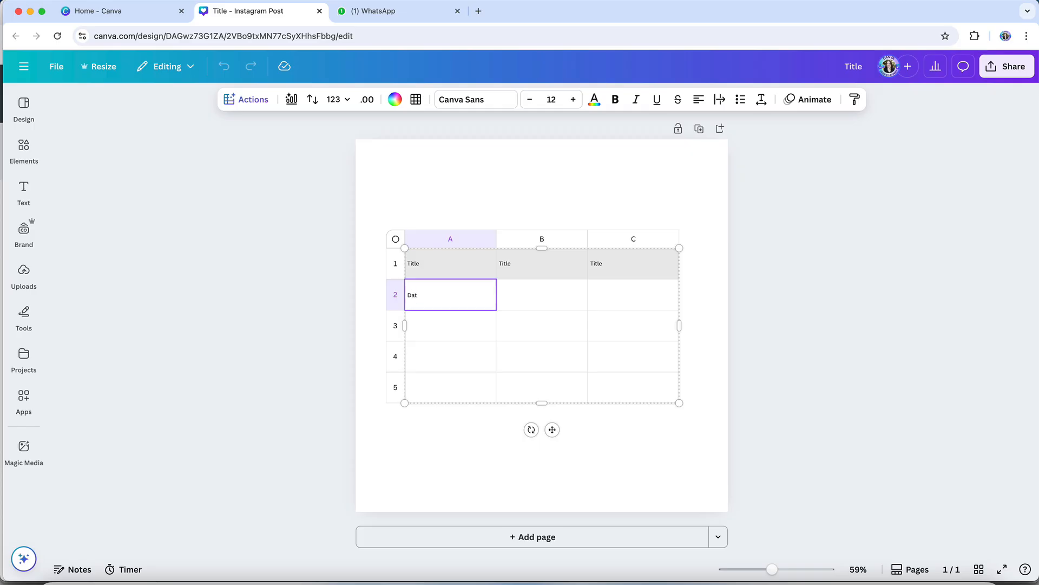
{"action": "key", "text": "BackSpace"}
{"action": "type", "text": "TBD"}
{"action": "left_click", "coordinate": [459, 192]}
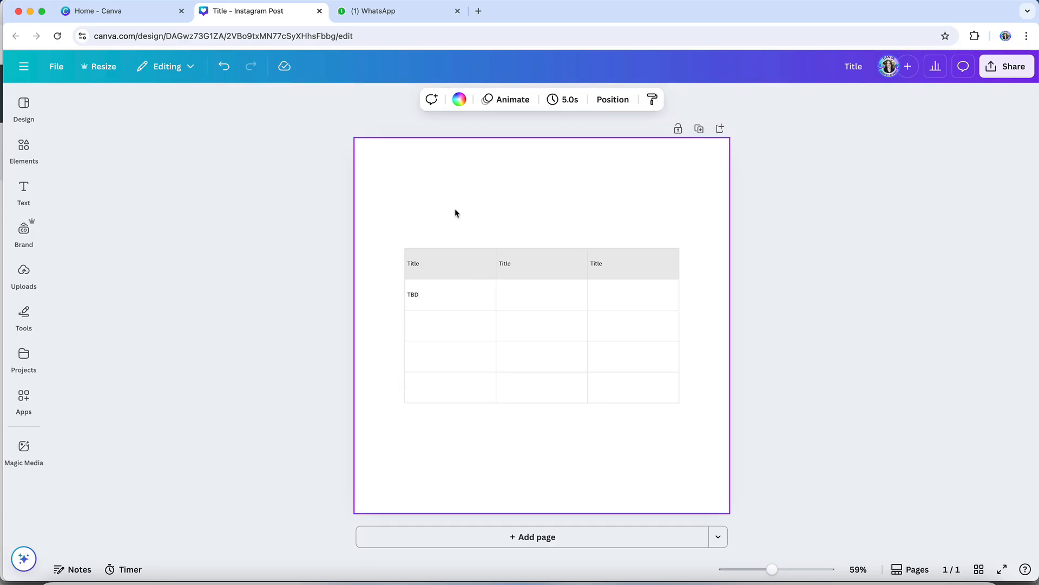
Delete the entire sheet from the page.
{"action": "left_click", "coordinate": [449, 264]}
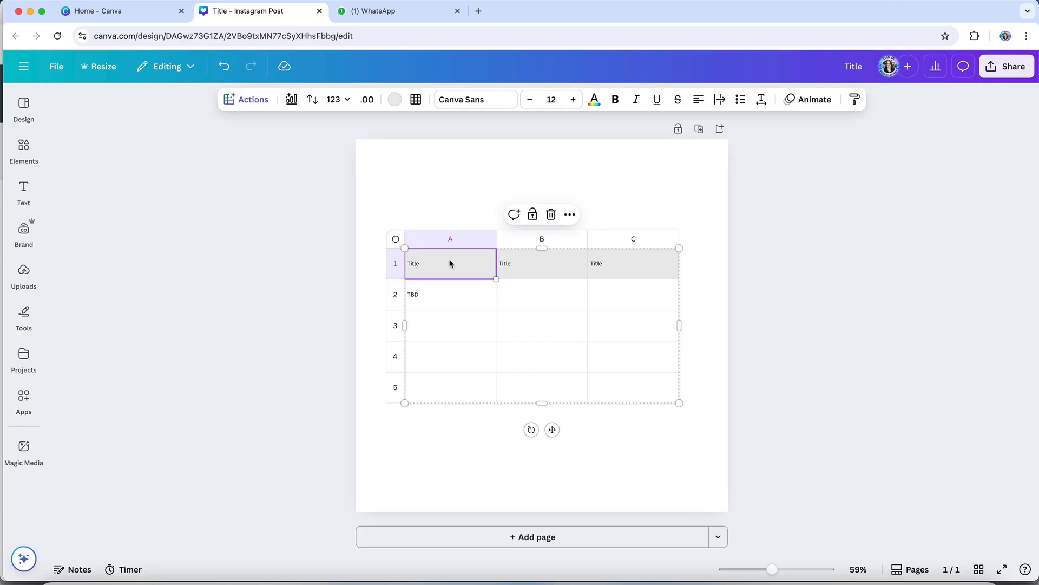
{"action": "key", "text": "BackSpace"}
{"action": "left_click_drag", "start_coordinate": [412, 199], "coordinate": [507, 421]}
{"action": "key", "text": "BackSpace"}
{"action": "left_click", "coordinate": [479, 335]}
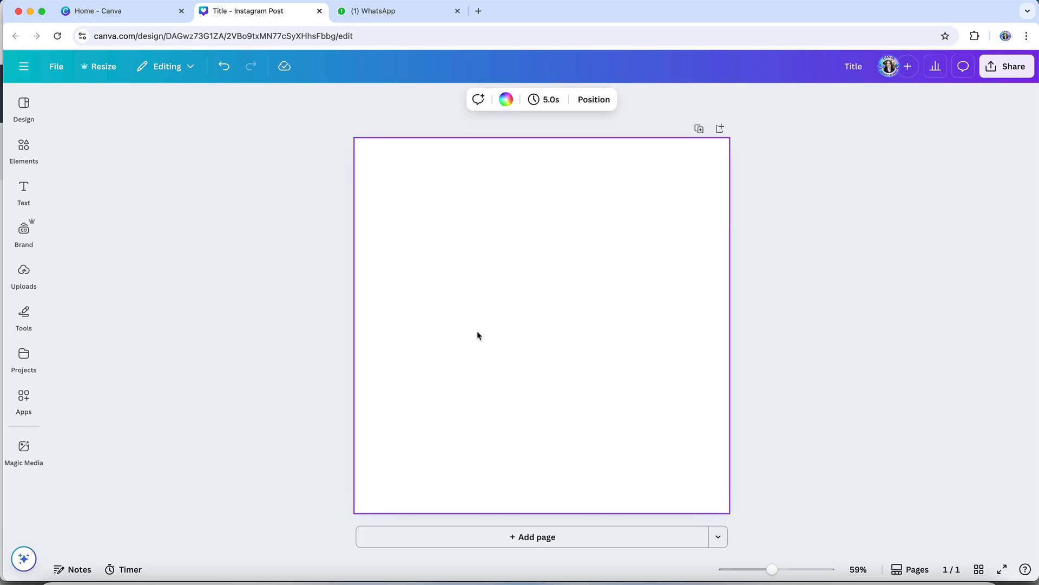
Add the plain gray-outlined table from the Tables collection to the page.
{"action": "left_click", "coordinate": [24, 148]}
{"action": "left_click", "coordinate": [230, 273]}
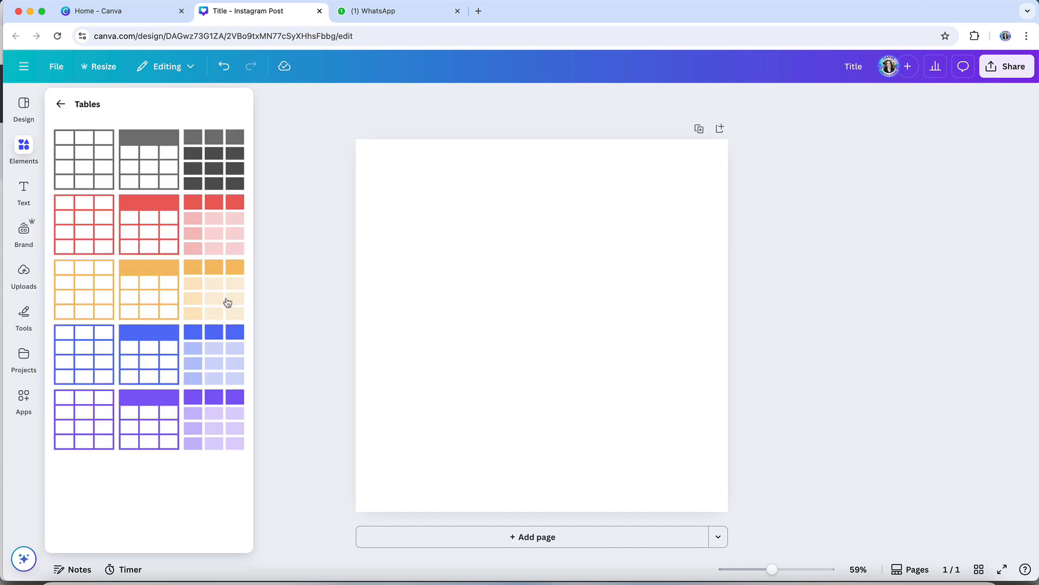
{"action": "left_click", "coordinate": [84, 178]}
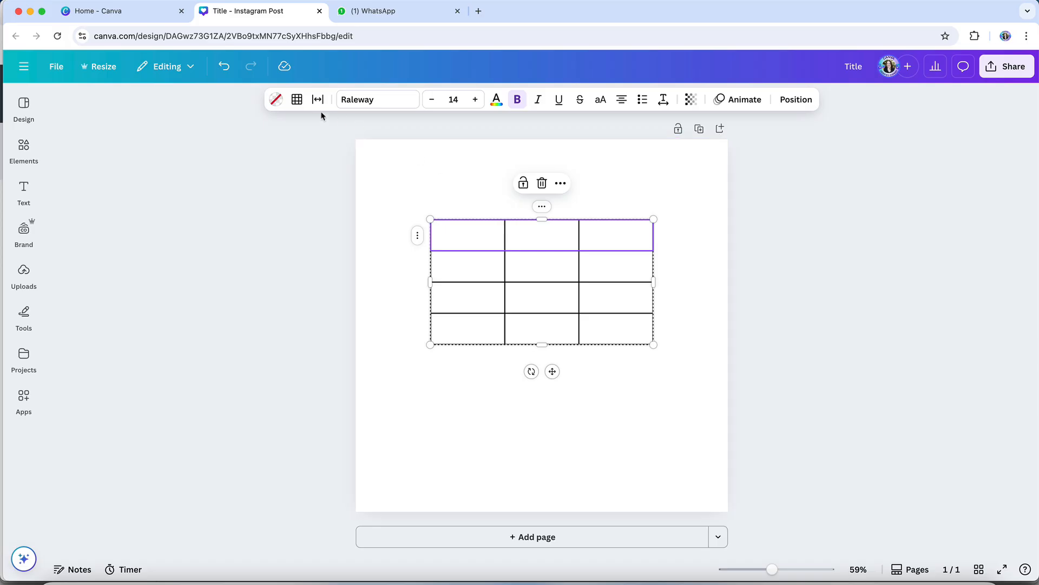
Fill the table's header row with the gray-blue brand color and apply inner borders only to that row.
{"action": "left_click", "coordinate": [276, 102]}
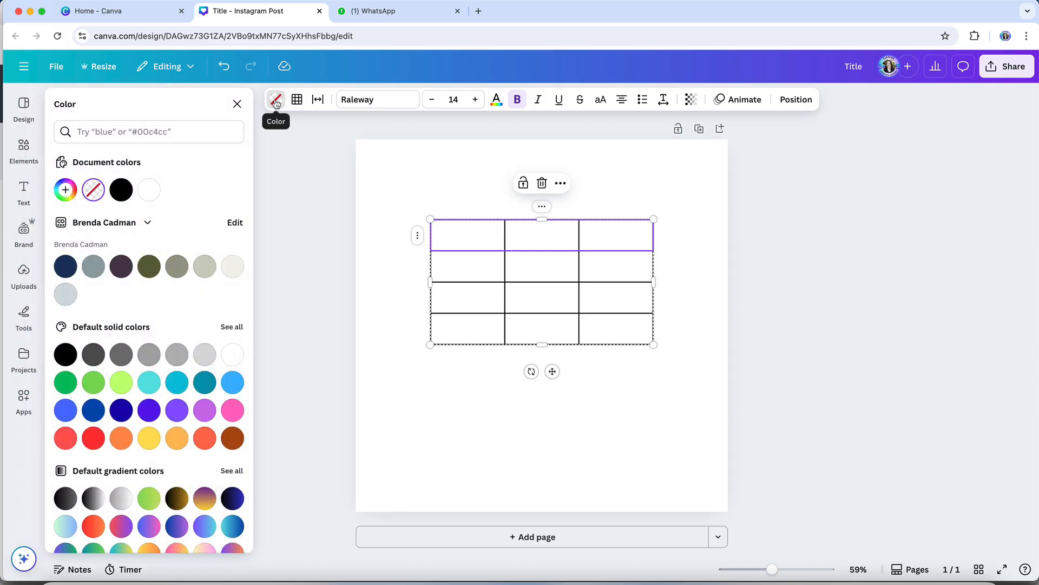
{"action": "left_click", "coordinate": [98, 272]}
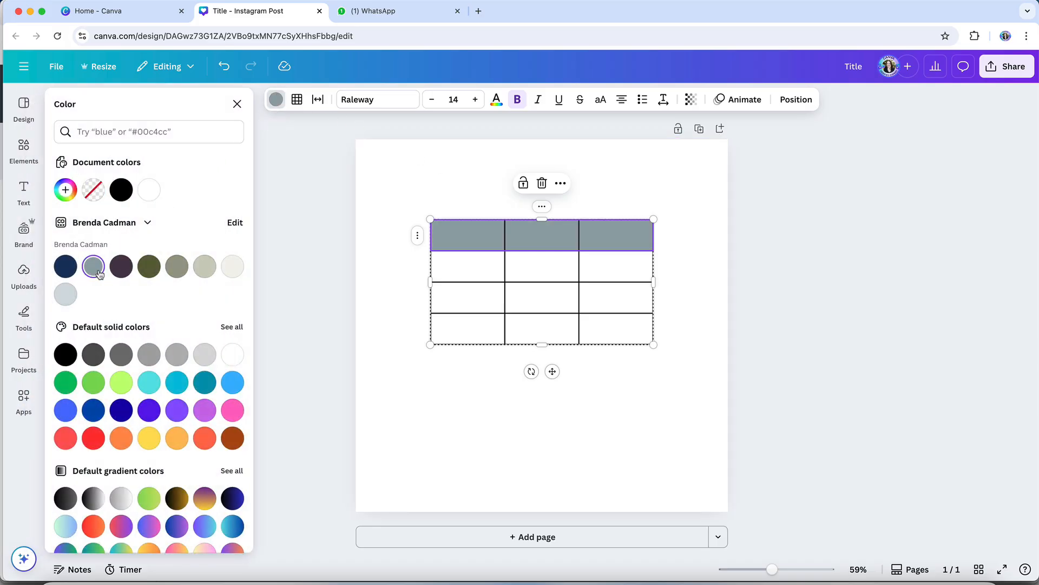
{"action": "left_click", "coordinate": [297, 99]}
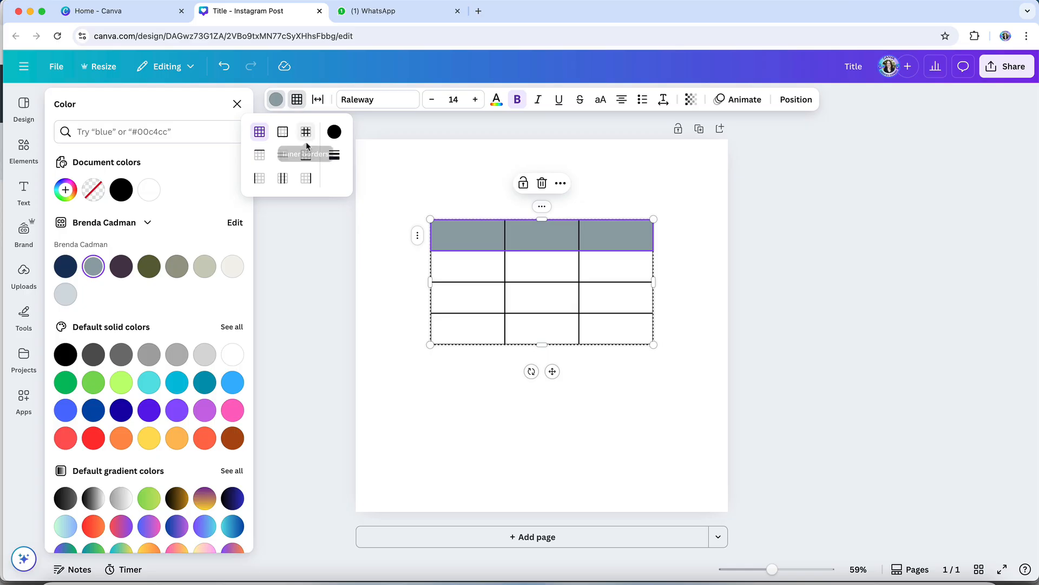
{"action": "left_click", "coordinate": [305, 135]}
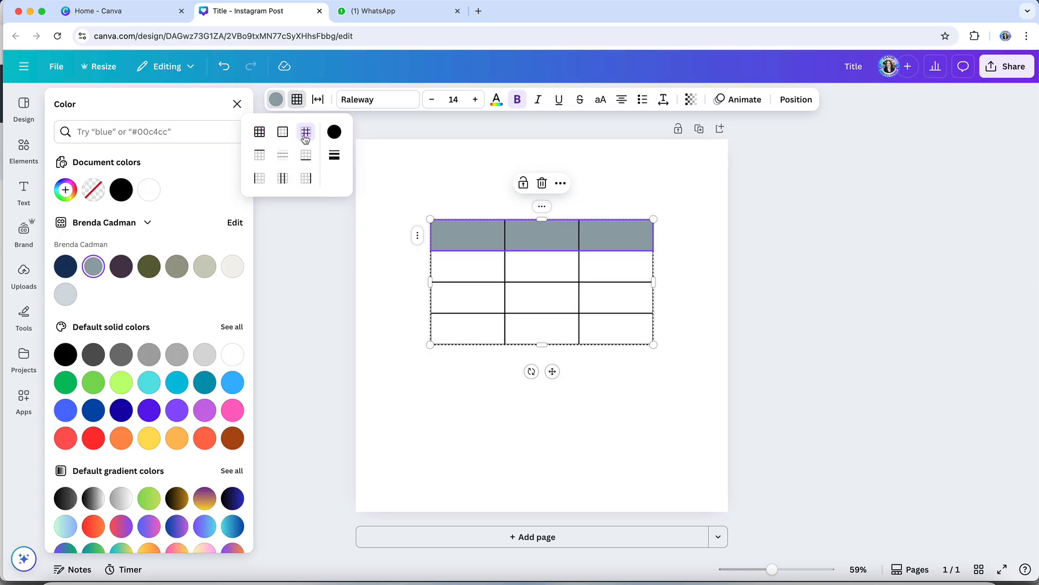
Delete the table from the page.
{"action": "left_click", "coordinate": [402, 191]}
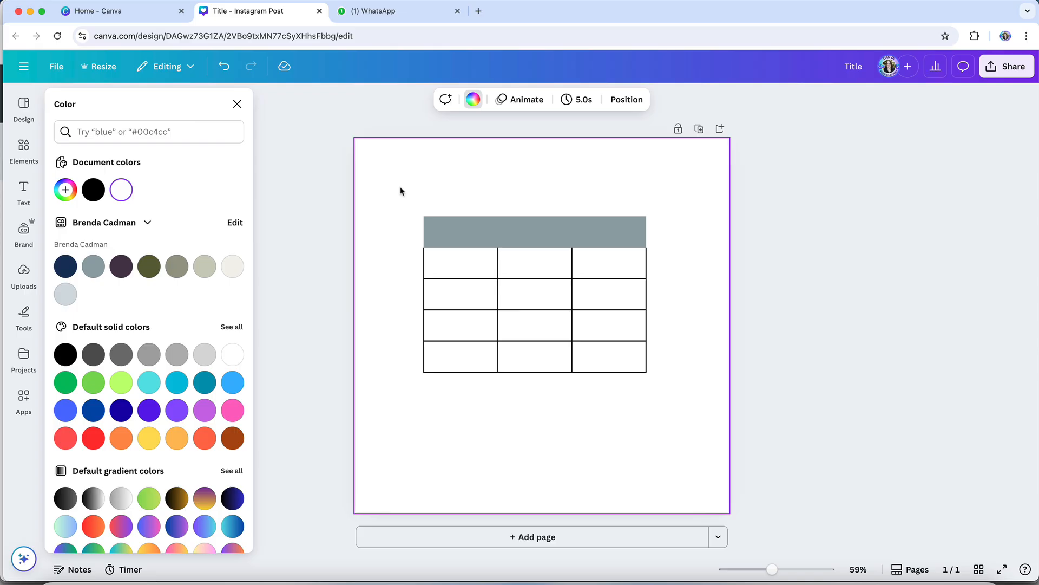
{"action": "left_click_drag", "start_coordinate": [400, 191], "coordinate": [545, 394]}
{"action": "key", "text": "Delete"}
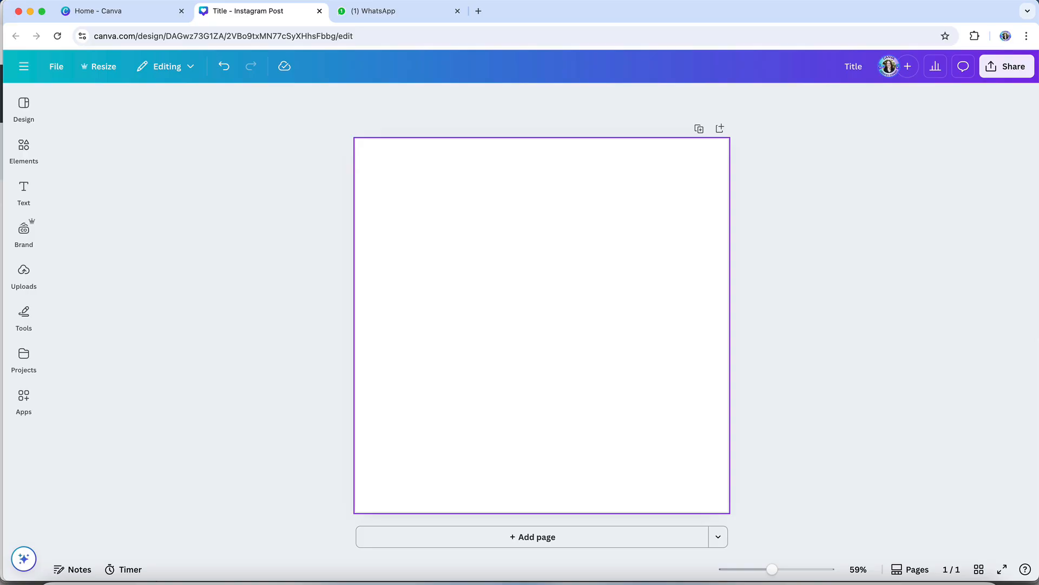
Find beach photos in the Photos collection and add the one with open sky, sea and sand to the page.
{"action": "left_click", "coordinate": [23, 149]}
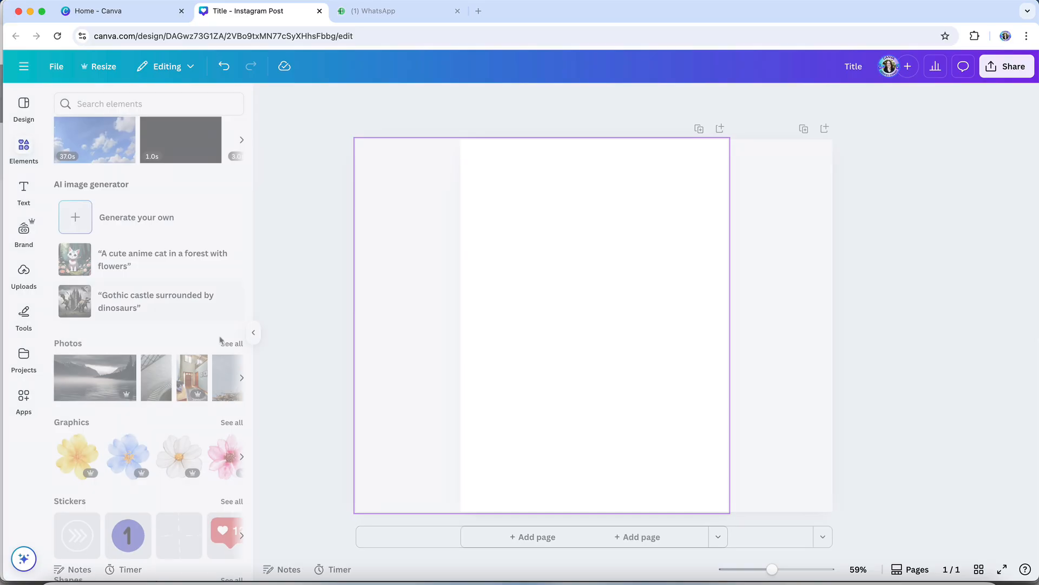
{"action": "left_click", "coordinate": [227, 343]}
{"action": "left_click", "coordinate": [209, 159]}
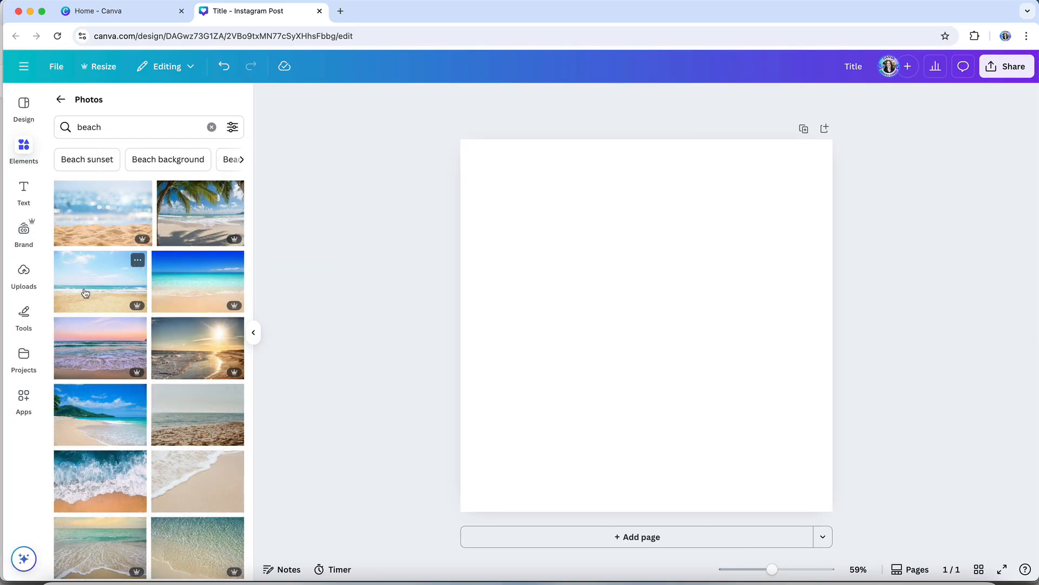
{"action": "left_click", "coordinate": [100, 281]}
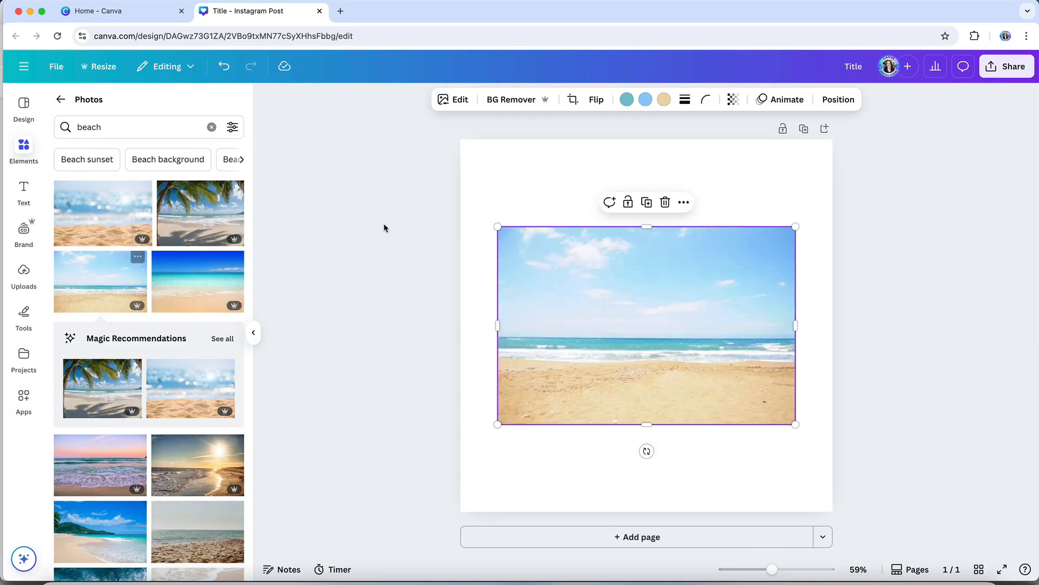
Examine the beach photo's editing options, including light, color and texture adjustments, Magic Studio tools, filters, effects and apps.
{"action": "left_click", "coordinate": [457, 105]}
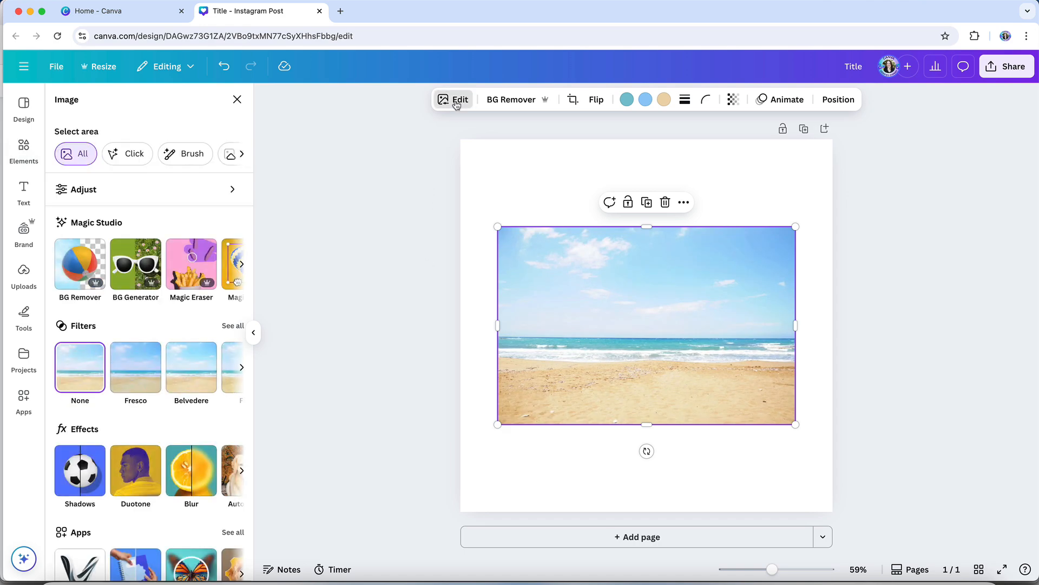
{"action": "left_click", "coordinate": [176, 187]}
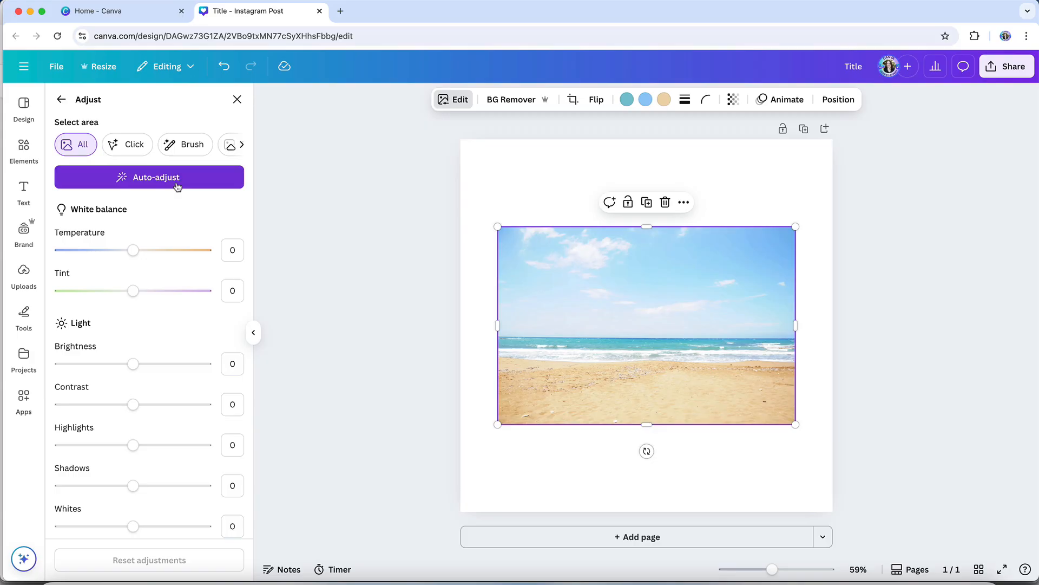
{"action": "scroll", "coordinate": [179, 222], "scroll_direction": "down", "scroll_amount": 5}
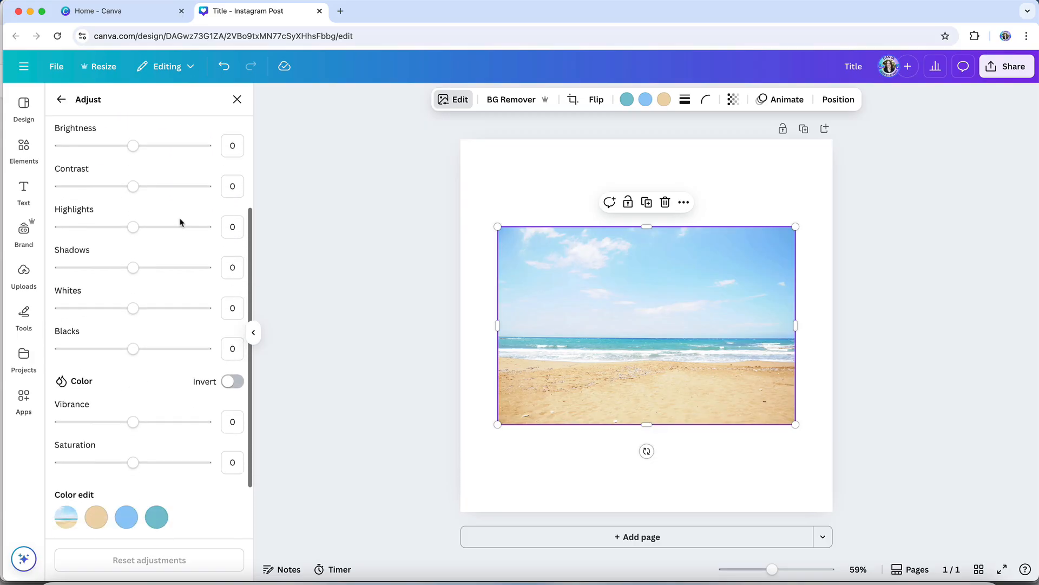
{"action": "scroll", "coordinate": [180, 222], "scroll_direction": "down", "scroll_amount": 3}
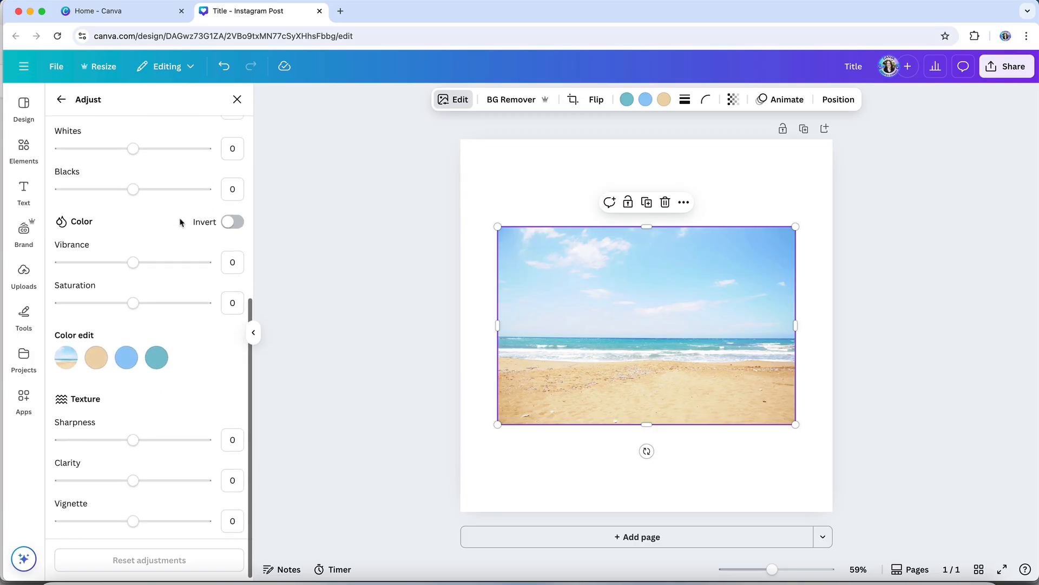
{"action": "scroll", "coordinate": [182, 222], "scroll_direction": "down", "scroll_amount": 1}
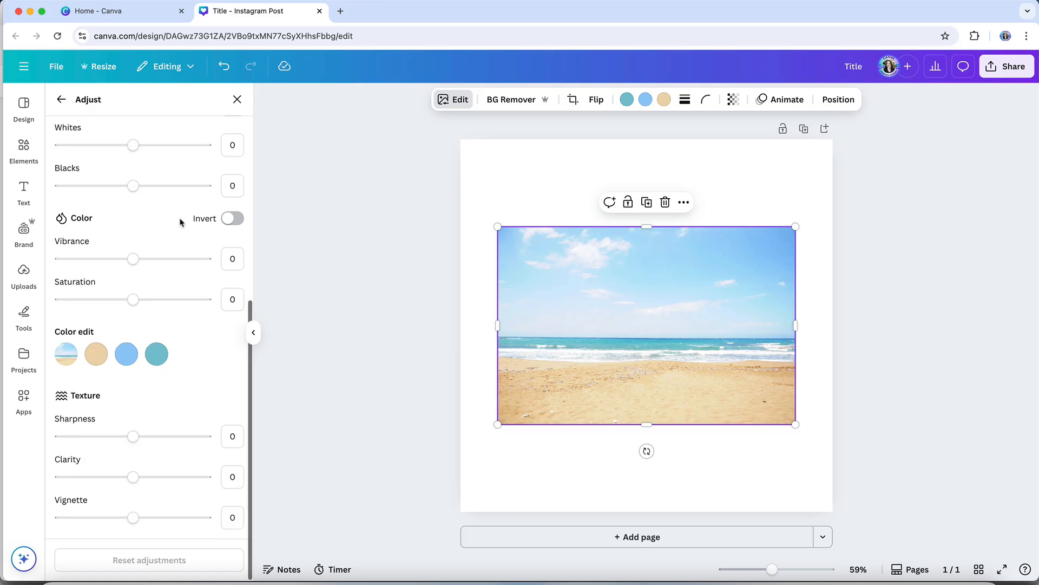
{"action": "scroll", "coordinate": [180, 222], "scroll_direction": "up", "scroll_amount": 2}
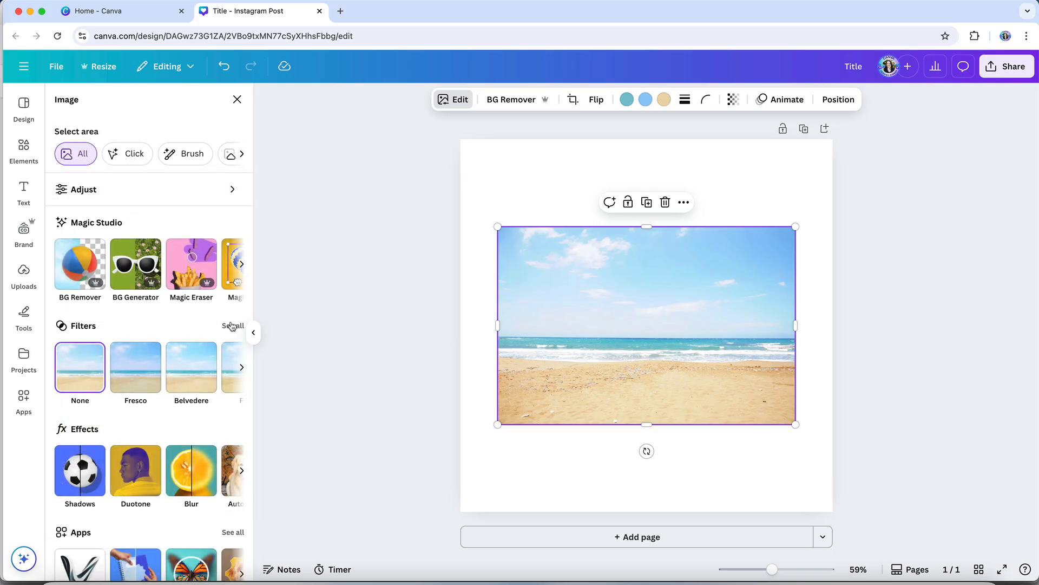
{"action": "left_click", "coordinate": [233, 325]}
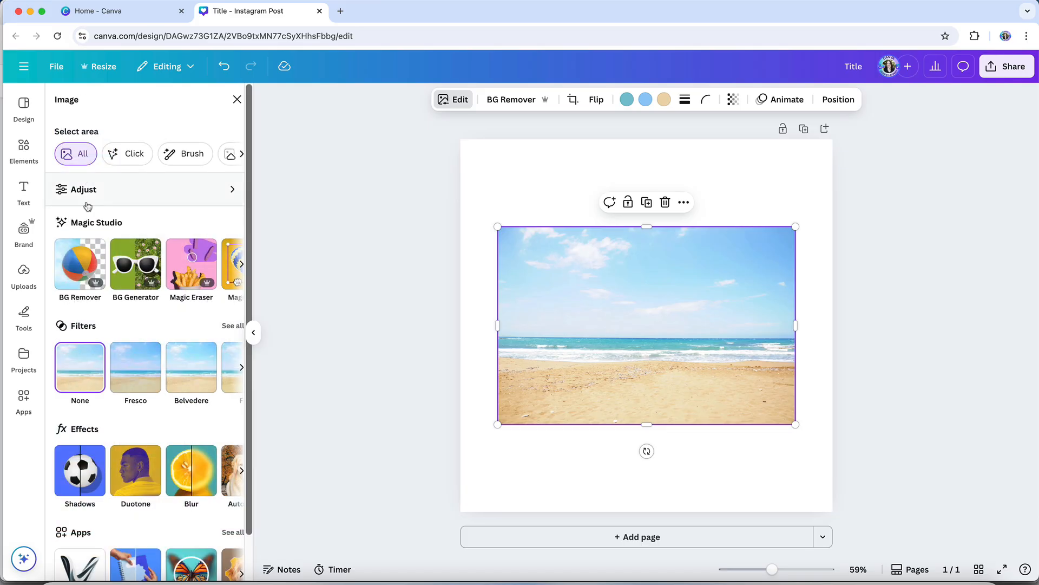
{"action": "scroll", "coordinate": [108, 290], "scroll_direction": "down", "scroll_amount": 1}
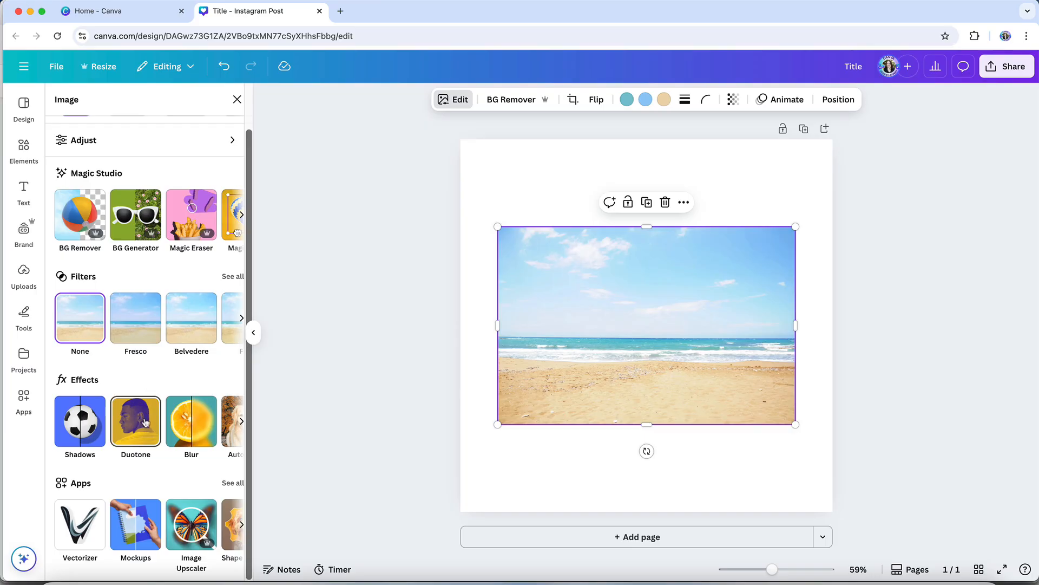
{"action": "scroll", "coordinate": [145, 422], "scroll_direction": "right", "scroll_amount": 5}
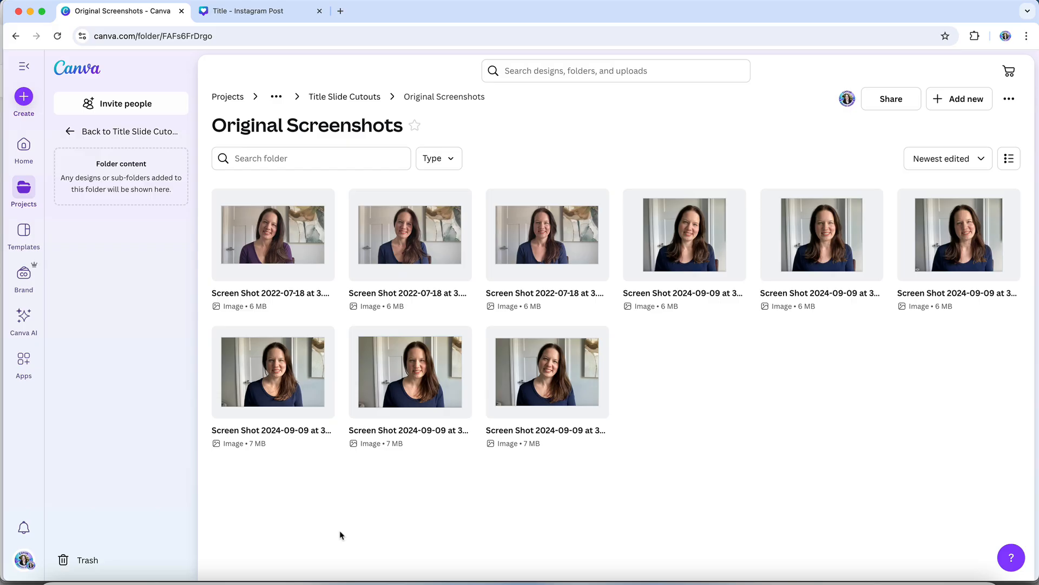
{"action": "left_click", "coordinate": [400, 379]}
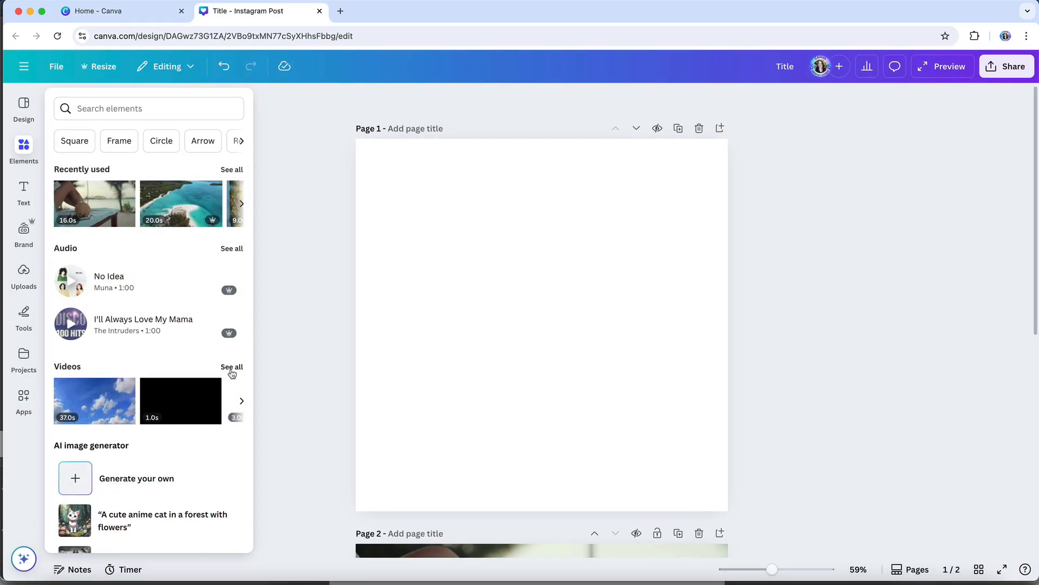
Search the video collection for "beach", add the aerial waves clip to page 1 and enlarge it to fill the page.
{"action": "left_click", "coordinate": [232, 367]}
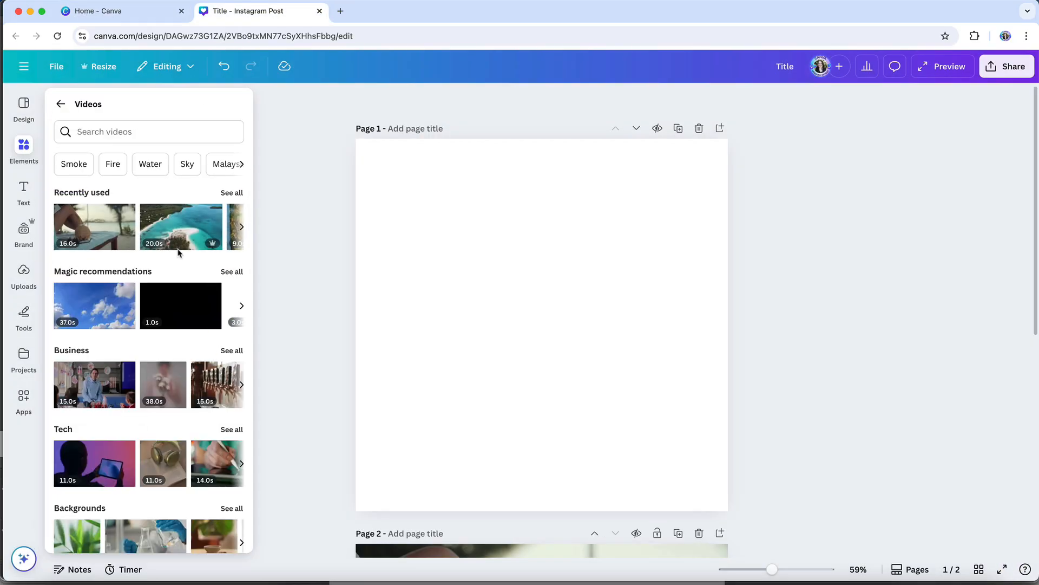
{"action": "left_click", "coordinate": [161, 132]}
{"action": "type", "text": "beach"}
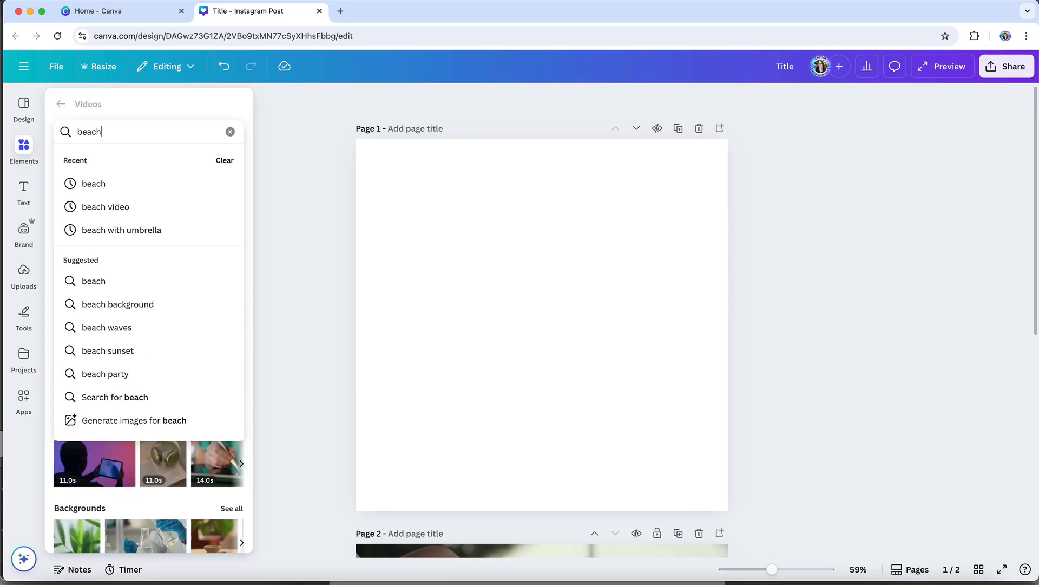
{"action": "key", "text": "Return"}
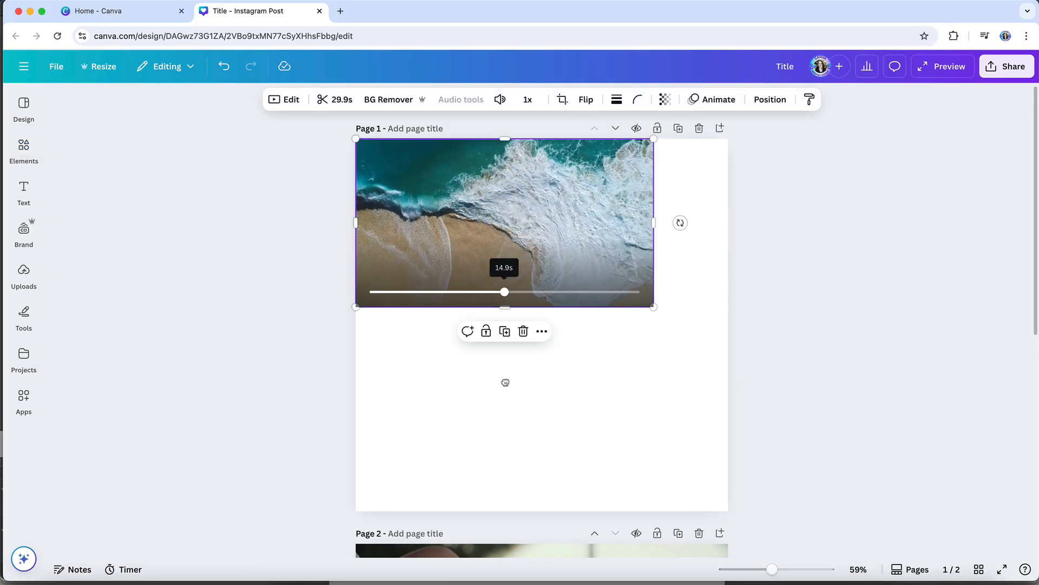
{"action": "left_click_drag", "start_coordinate": [505, 307], "coordinate": [511, 521]}
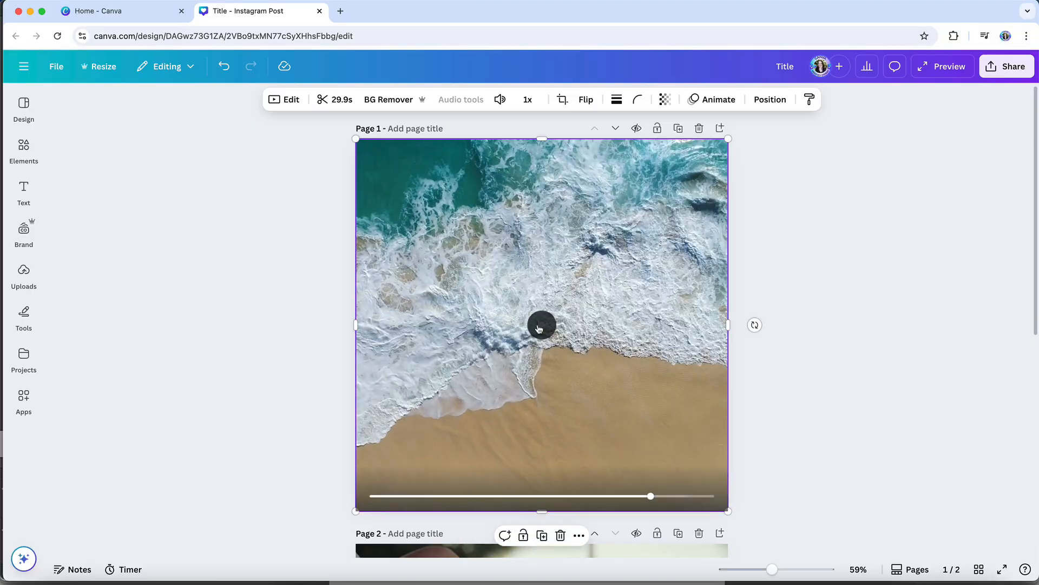
{"action": "left_click", "coordinate": [540, 326]}
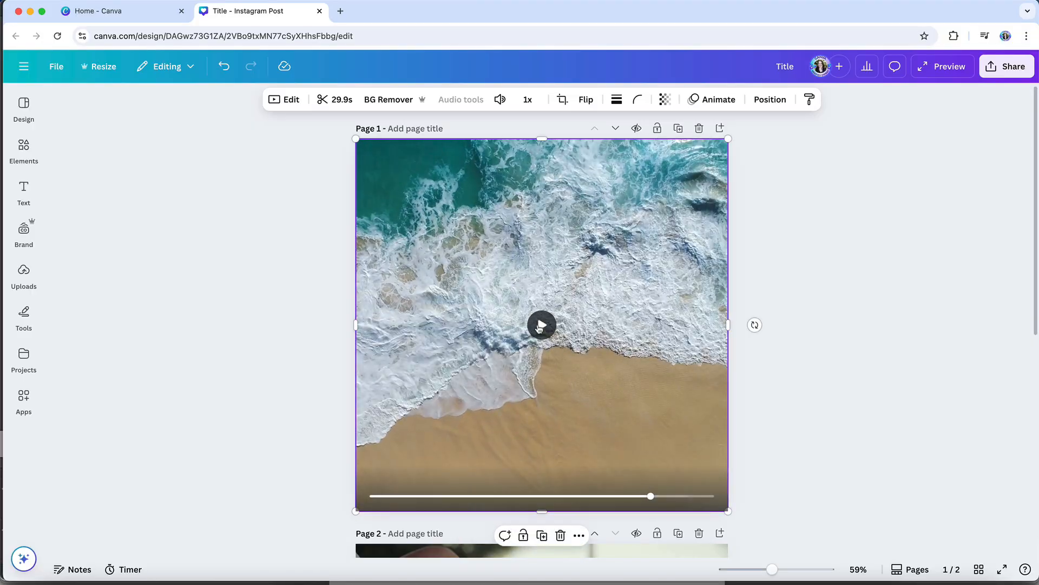
Trim the beginning of the beach waves video so that the clip lasts 21.0 seconds.
{"action": "left_click", "coordinate": [338, 100]}
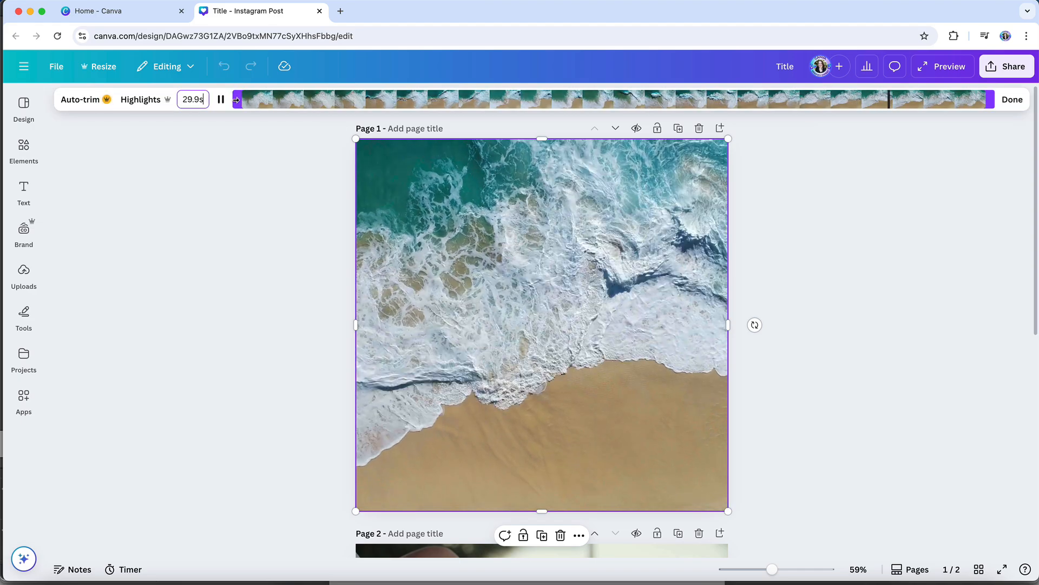
{"action": "left_click_drag", "start_coordinate": [237, 99], "coordinate": [377, 106]}
{"action": "left_click_drag", "start_coordinate": [378, 107], "coordinate": [458, 107]}
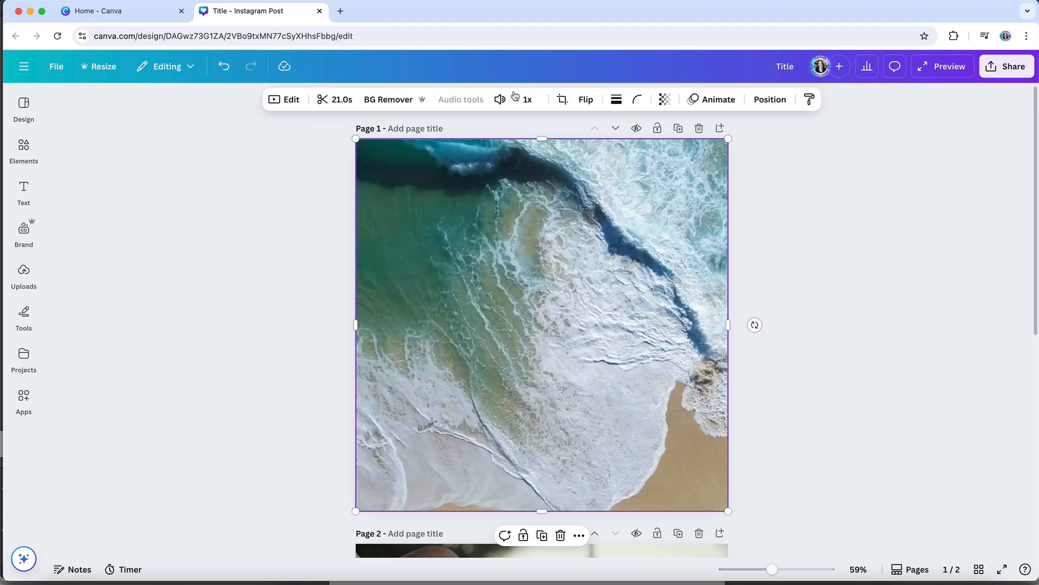
Review the waves video's volume control and its editing options, including Adjust, Magic Studio, filters, speed and playback.
{"action": "left_click", "coordinate": [501, 103]}
{"action": "mouse_move", "coordinate": [476, 134]}
{"action": "left_mouse_down"}
{"action": "mouse_move", "coordinate": [506, 135]}
{"action": "mouse_move", "coordinate": [482, 138]}
{"action": "left_mouse_up"}
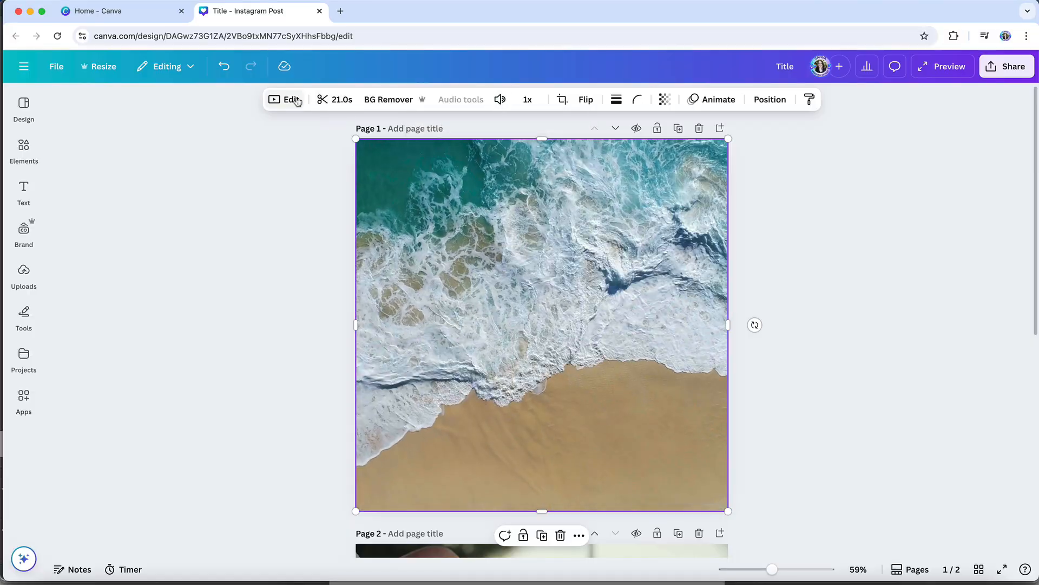
{"action": "left_click", "coordinate": [274, 100]}
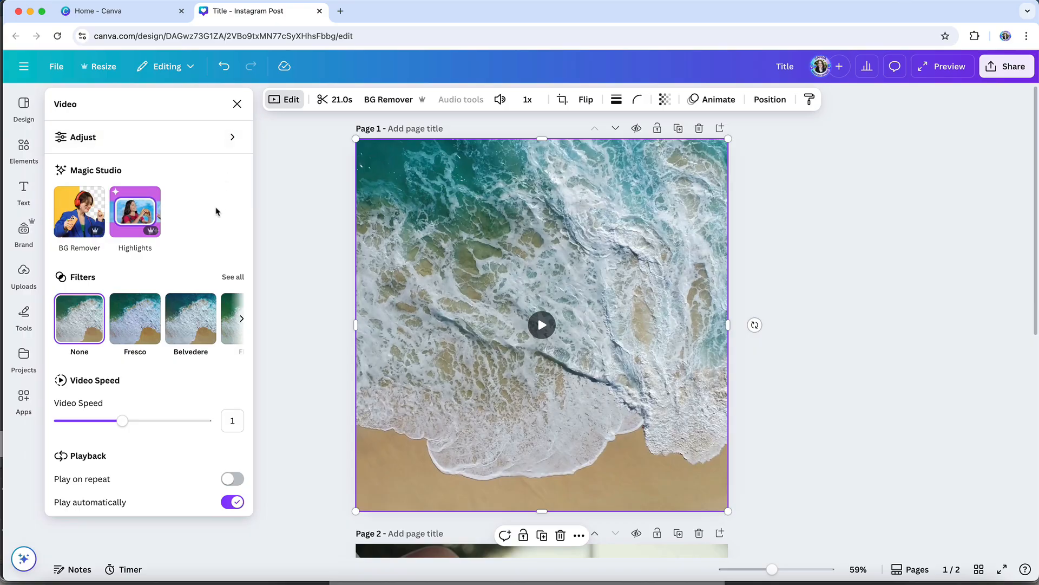
{"action": "left_click", "coordinate": [226, 138]}
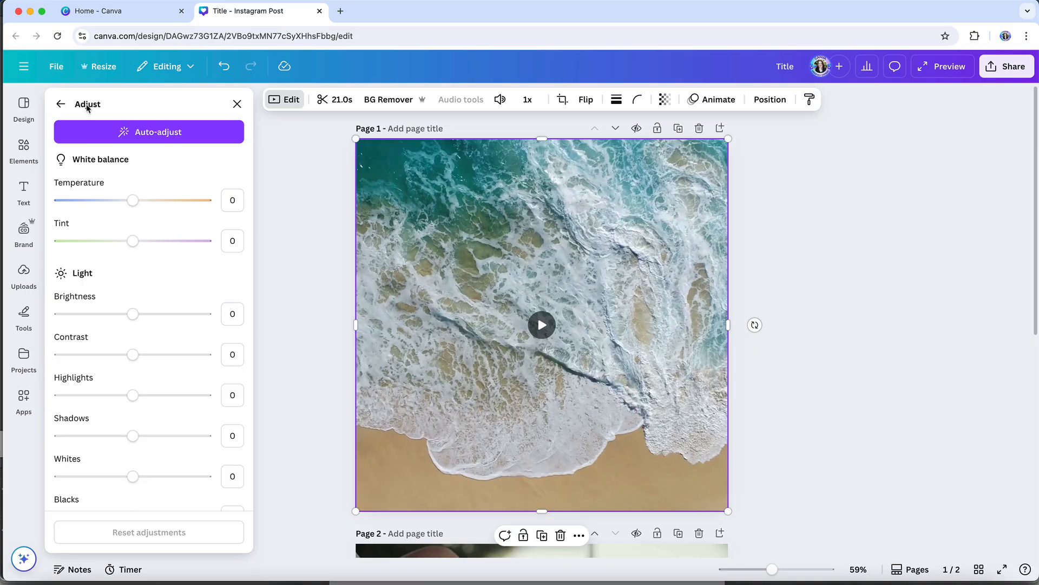
{"action": "left_click", "coordinate": [61, 103]}
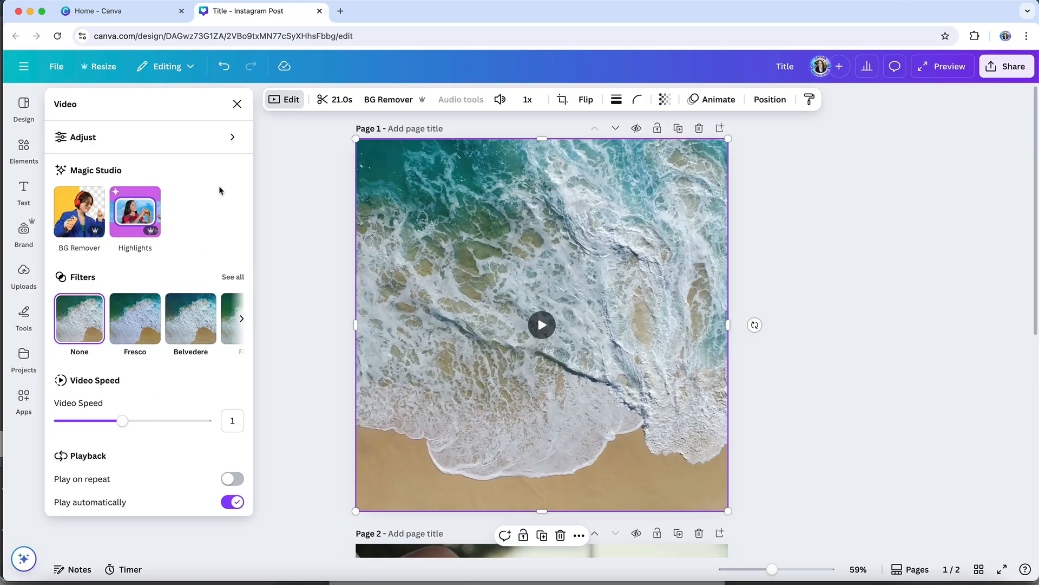
{"action": "left_click", "coordinate": [298, 211]}
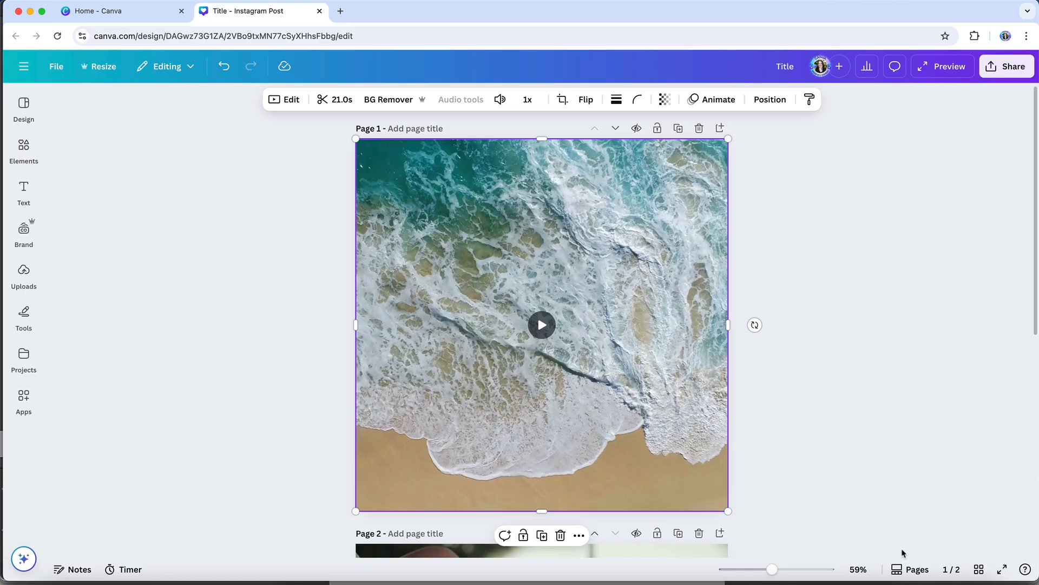
Show the page thumbnails and apply a Dissolve transition between page 1 and page 2.
{"action": "left_click", "coordinate": [909, 571]}
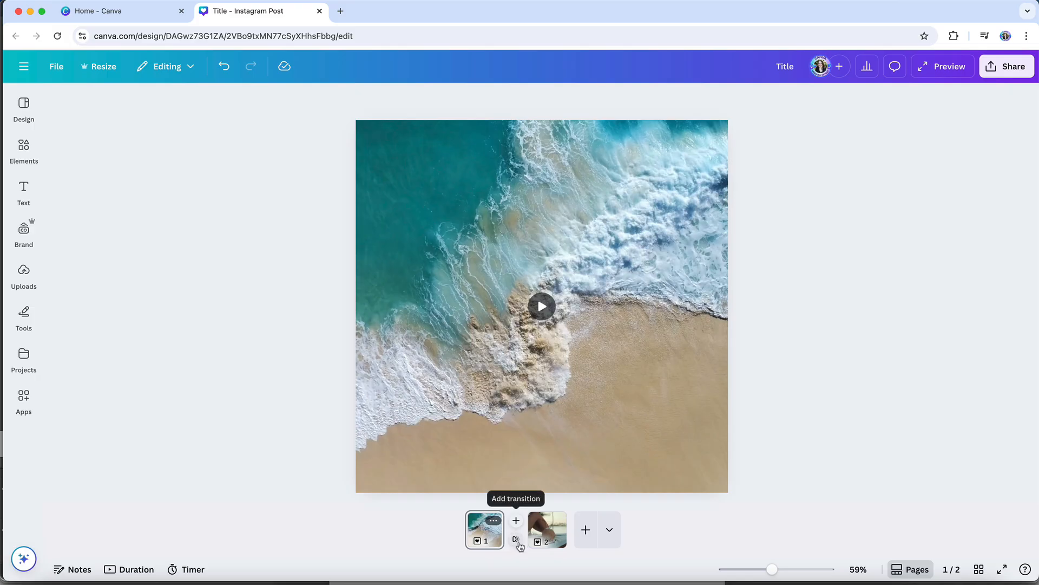
{"action": "left_click", "coordinate": [516, 541]}
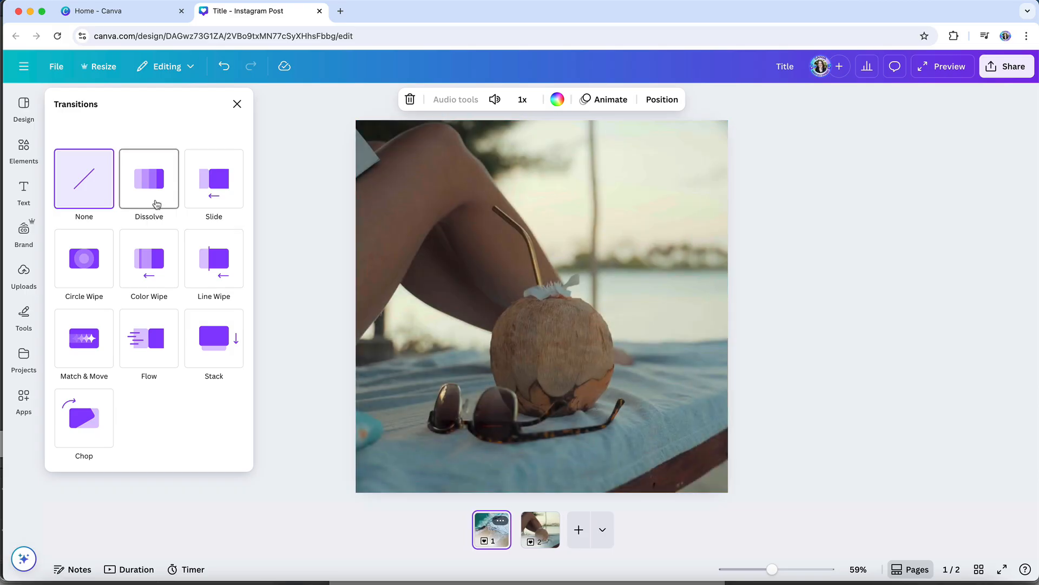
{"action": "left_click", "coordinate": [157, 204]}
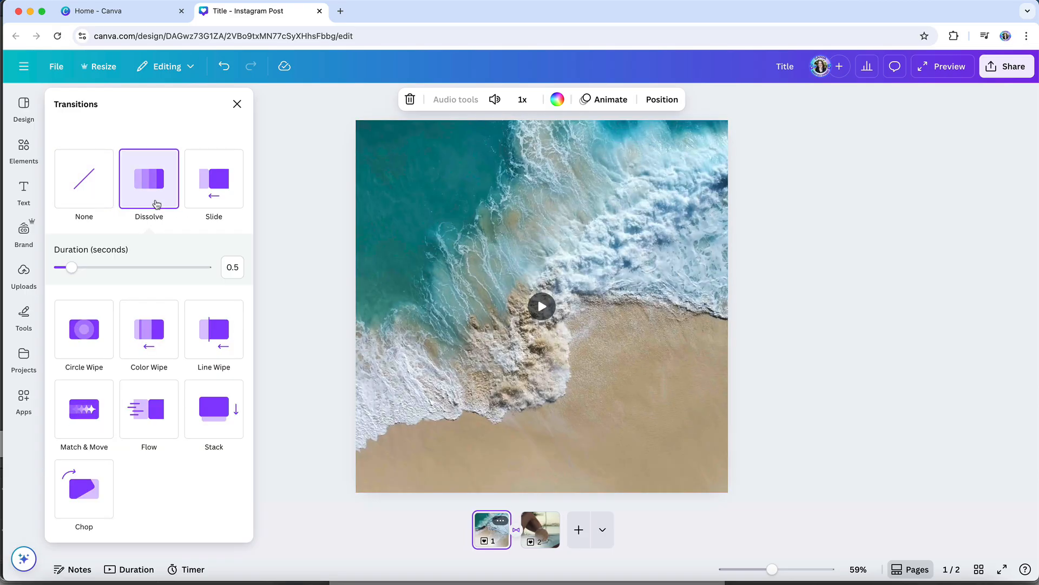
{"action": "left_click", "coordinate": [336, 504]}
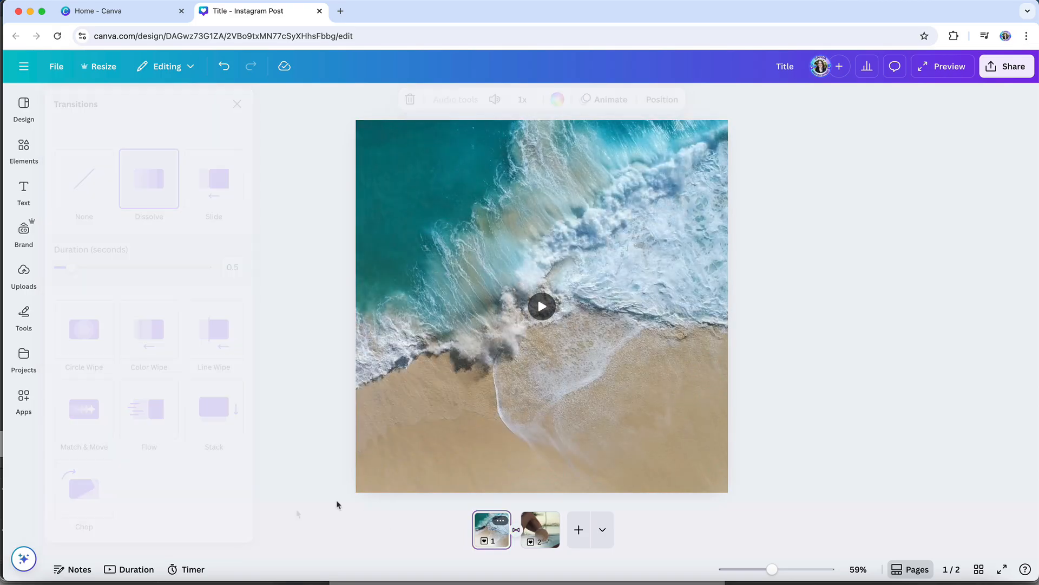
Show the duration timeline and search the audio library for "lo-fi".
{"action": "left_click", "coordinate": [133, 570]}
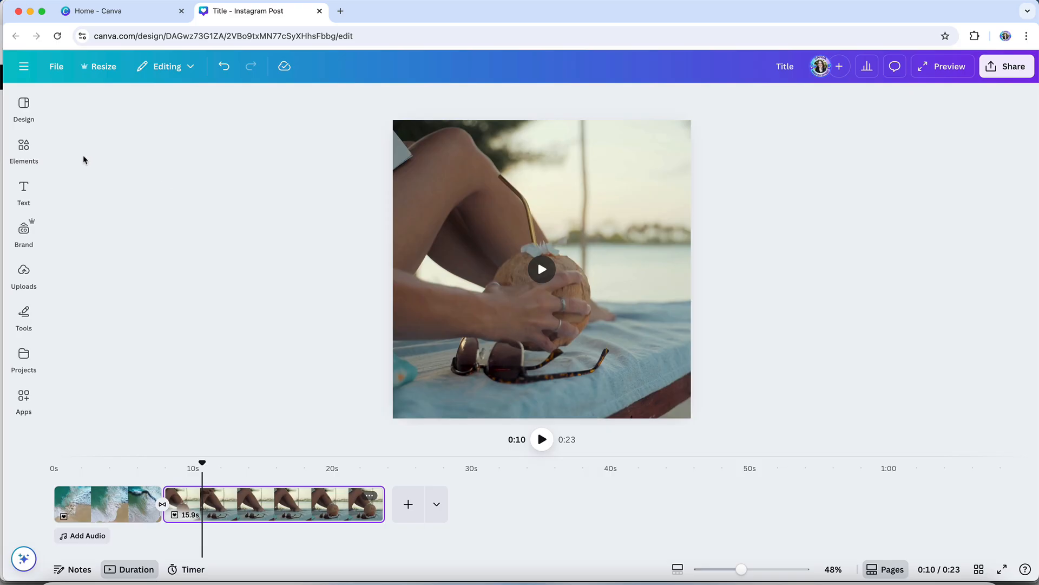
{"action": "left_click", "coordinate": [28, 154]}
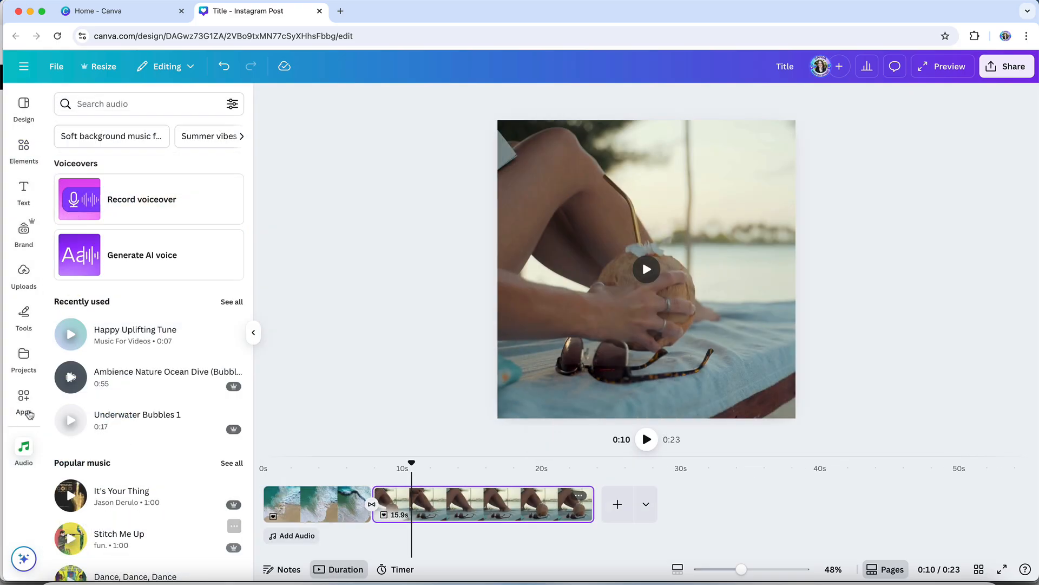
{"action": "left_click", "coordinate": [119, 103]}
{"action": "type", "text": "lo-fi"}
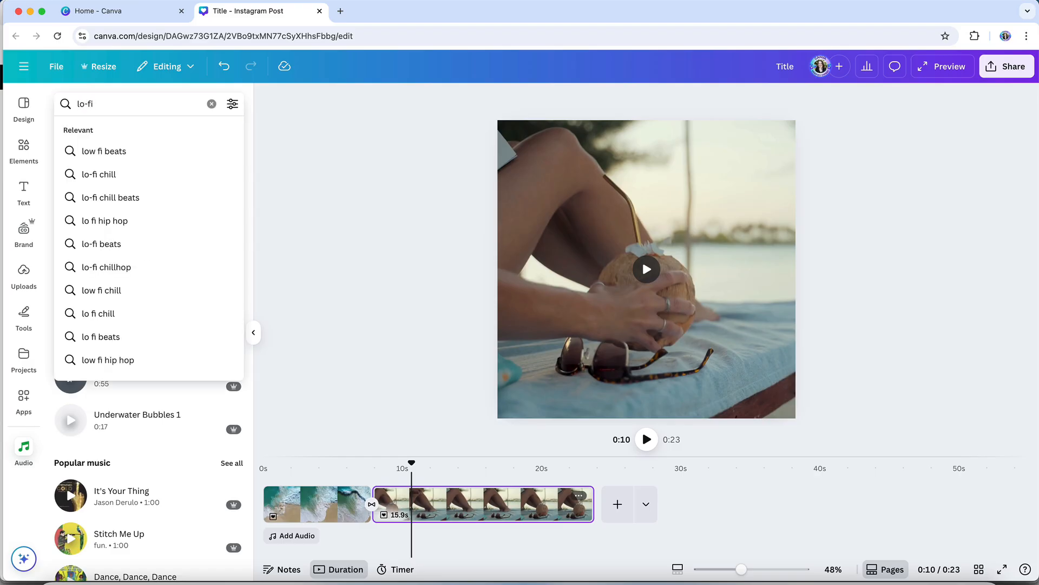
{"action": "key", "text": "Return"}
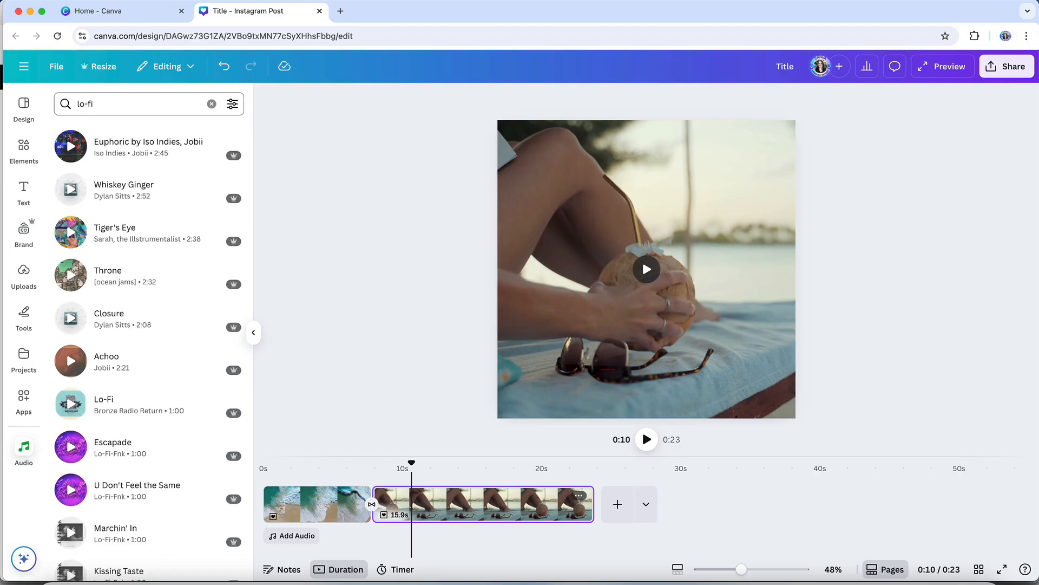
Replace the audio search with "ocean waves" to look for ocean sound tracks.
{"action": "key", "text": "super+a"}
{"action": "type", "text": "ocean waves"}
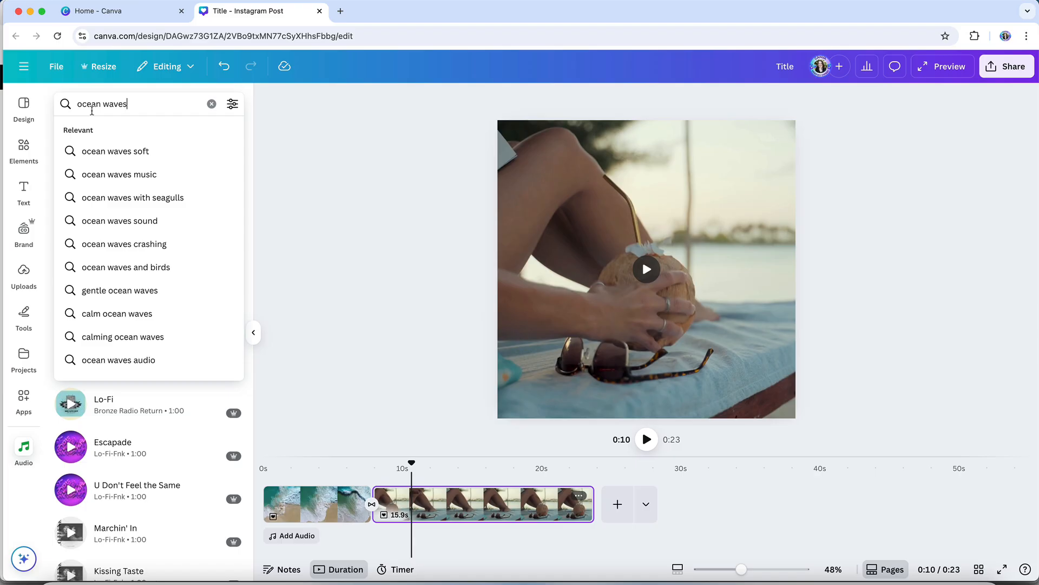
{"action": "key", "text": "Return"}
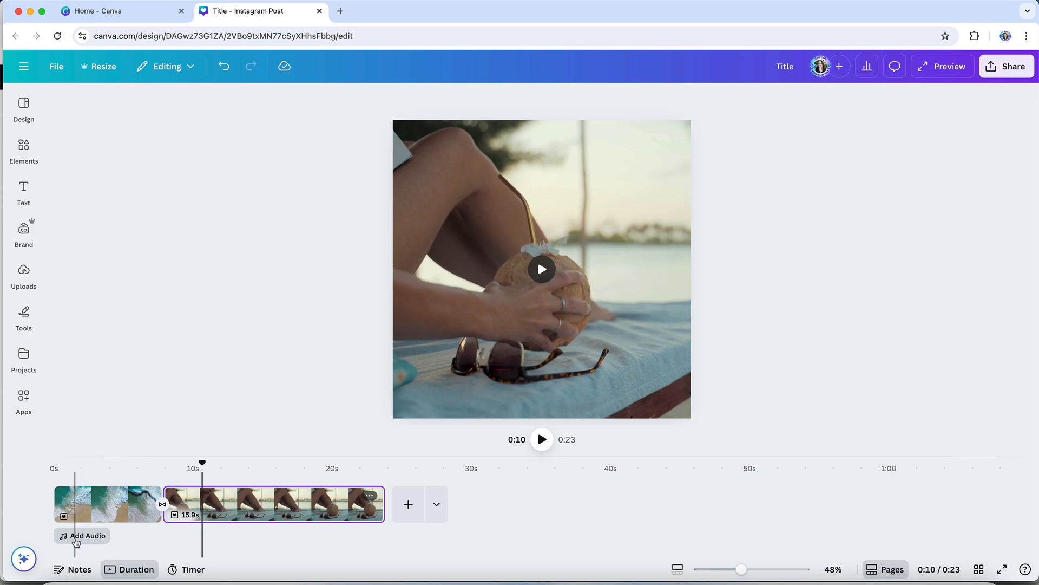
Search the audio library for "ocean waves" and add the Ocean Waves 4 track to the timeline.
{"action": "left_click", "coordinate": [75, 537]}
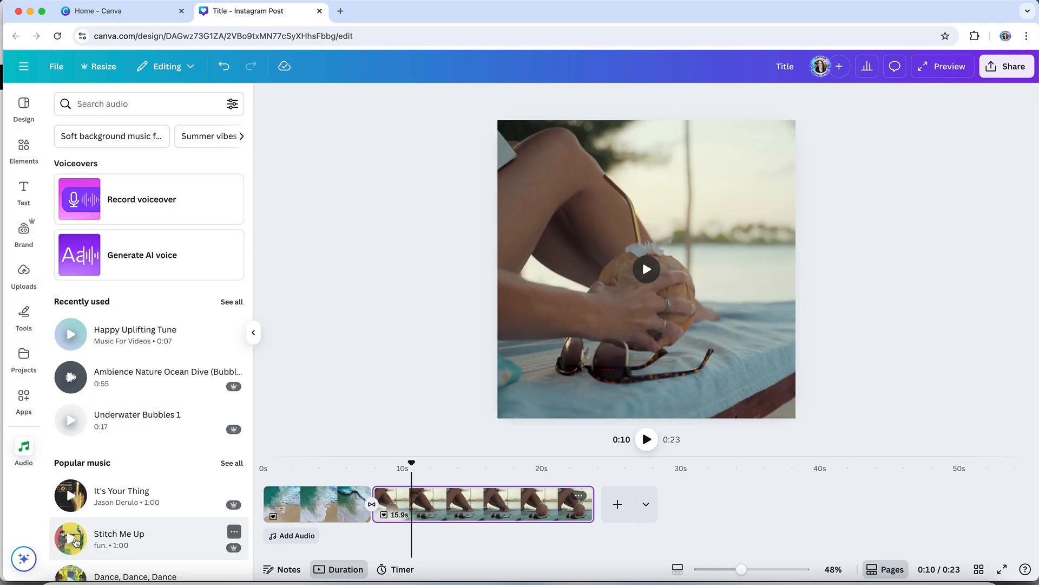
{"action": "left_click", "coordinate": [90, 108]}
{"action": "type", "text": "ocean waves"}
{"action": "key", "text": "Return"}
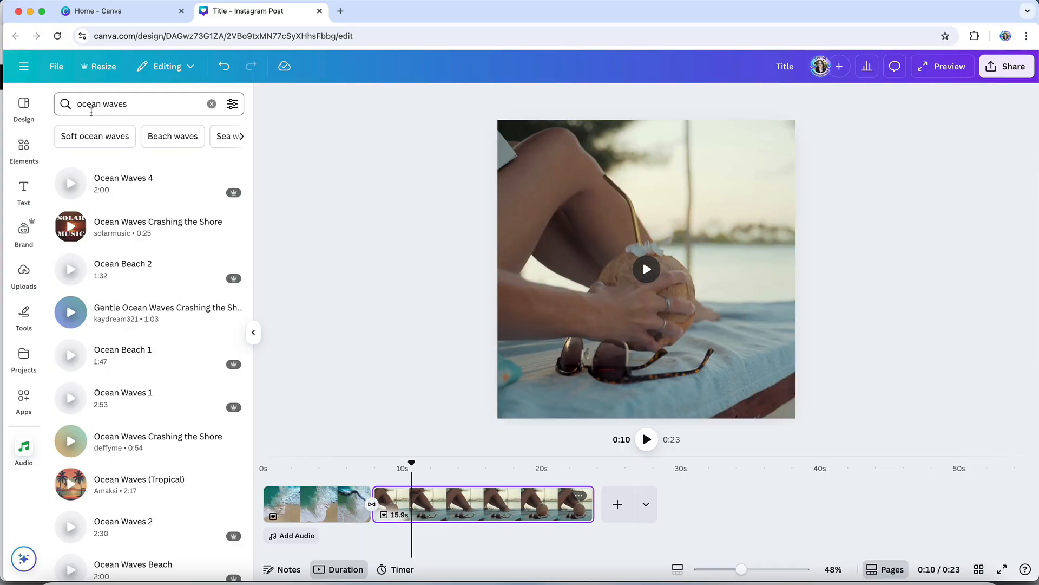
{"action": "left_click", "coordinate": [120, 181]}
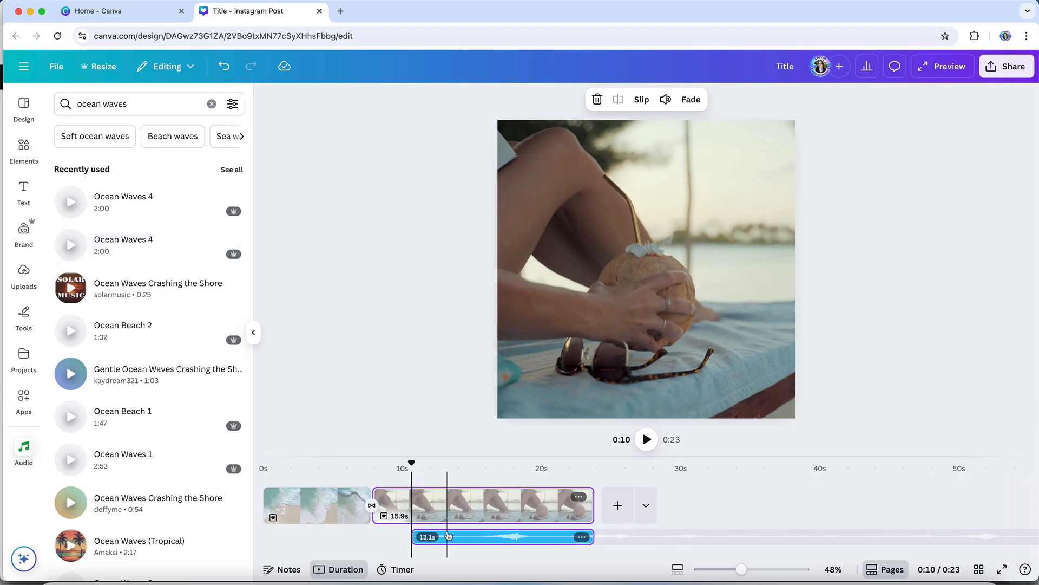
Move the Ocean Waves 4 track to the start of the timeline and try adjusting its length and volume.
{"action": "left_click_drag", "start_coordinate": [448, 536], "coordinate": [288, 540]}
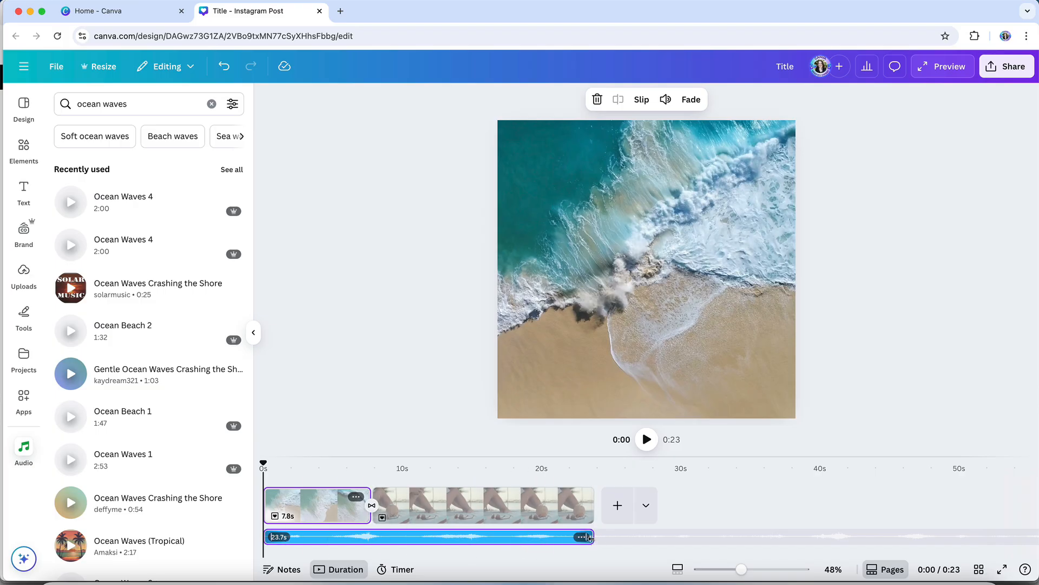
{"action": "left_click_drag", "start_coordinate": [591, 537], "coordinate": [562, 538]}
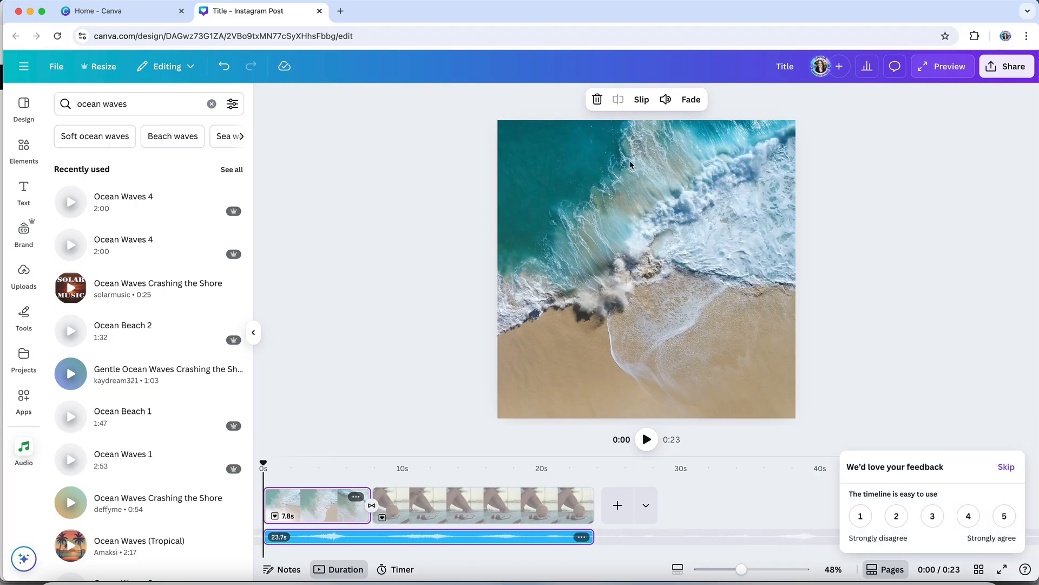
{"action": "left_click", "coordinate": [667, 99]}
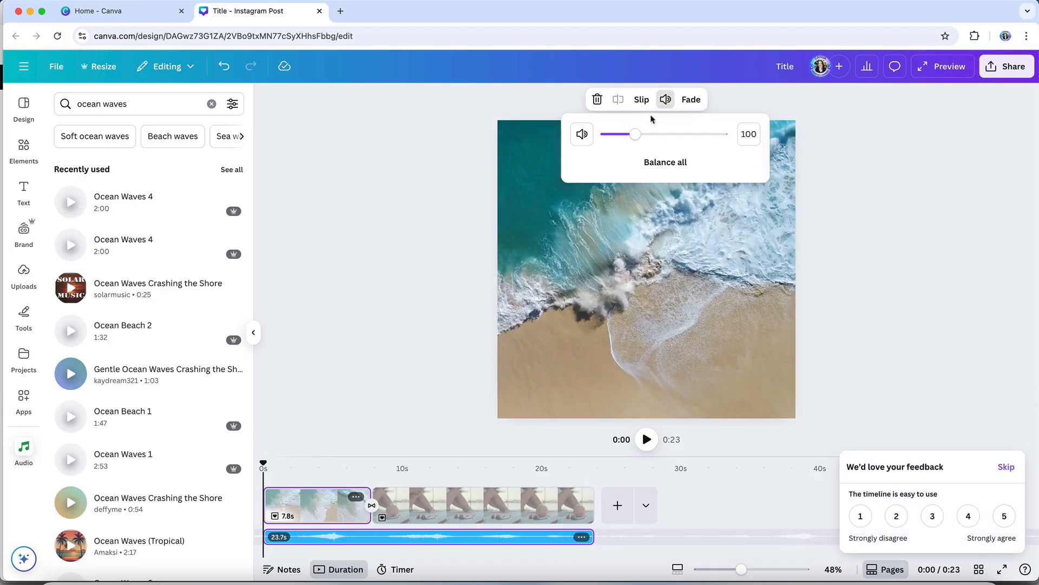
{"action": "mouse_move", "coordinate": [631, 134]}
{"action": "left_mouse_down"}
{"action": "mouse_move", "coordinate": [614, 136]}
{"action": "mouse_move", "coordinate": [632, 140]}
{"action": "left_mouse_up"}
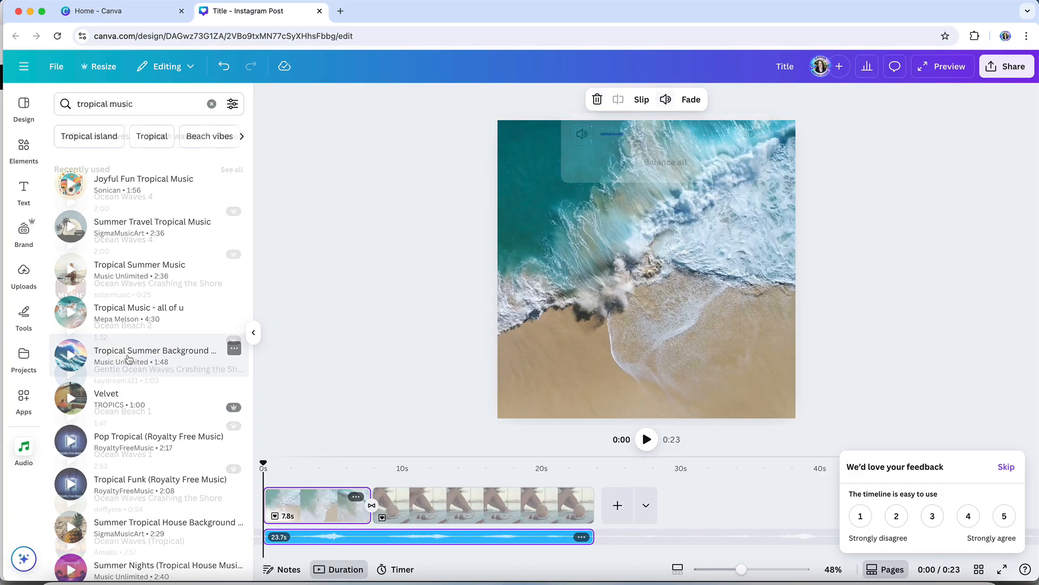
Add Tropical Summer Background Music from the "tropical music" search and lower its volume to 68.
{"action": "left_click", "coordinate": [128, 362]}
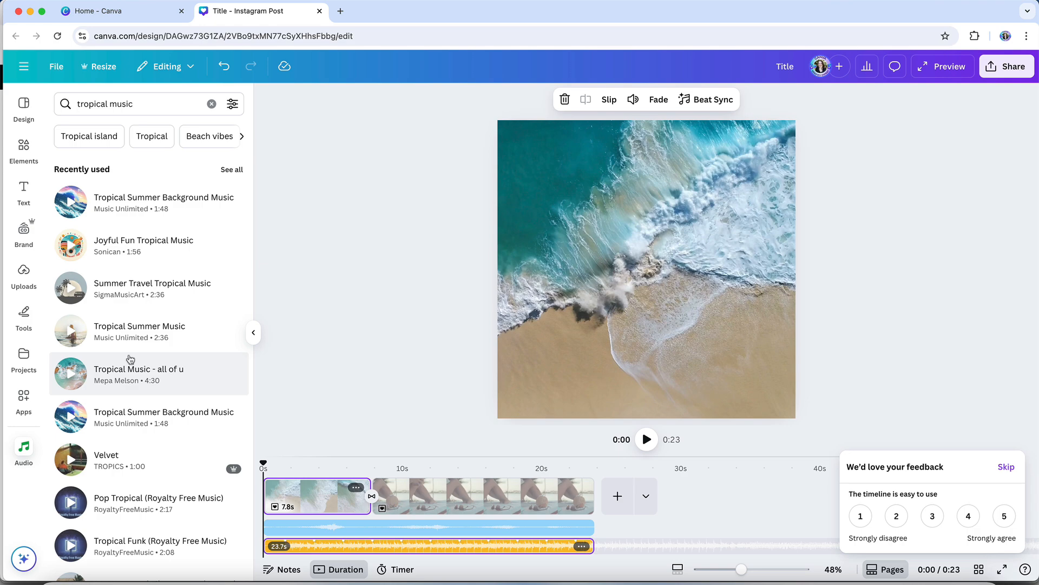
{"action": "left_click", "coordinate": [633, 99]}
{"action": "left_click_drag", "start_coordinate": [603, 134], "coordinate": [594, 139]}
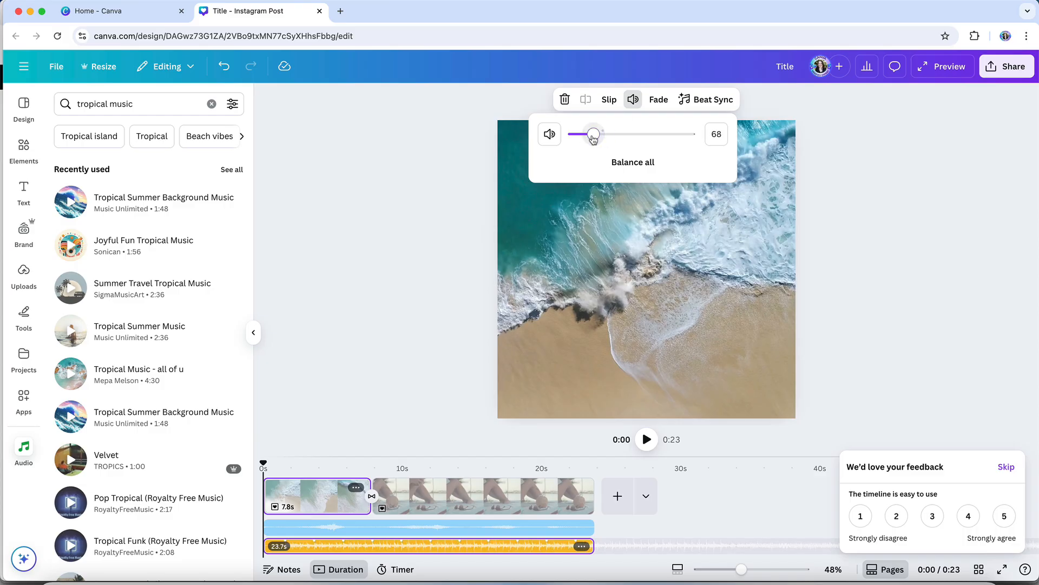
{"action": "left_click", "coordinate": [433, 276]}
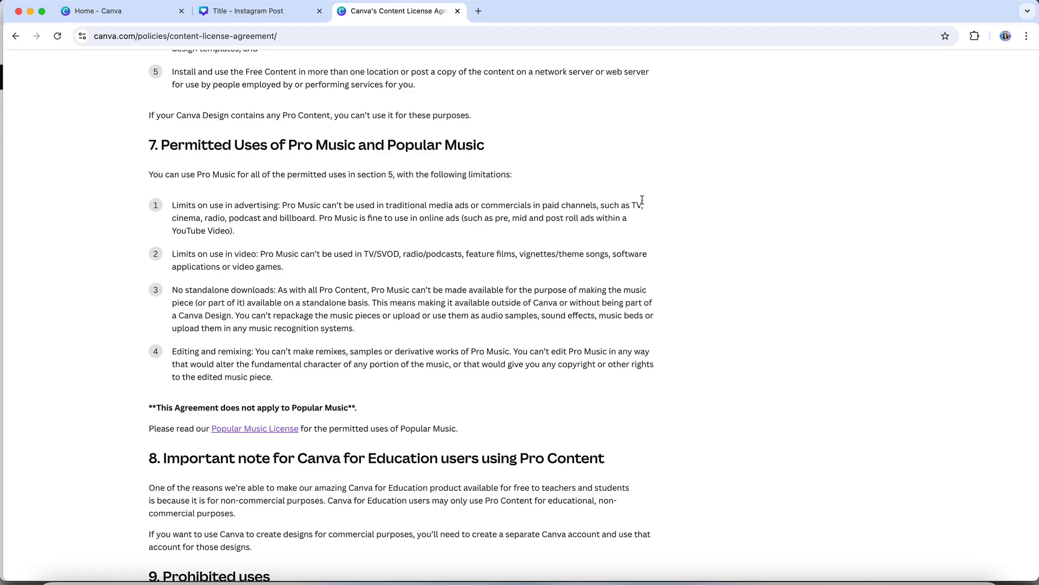
Close the Content License Agreement page and insert a pie chart from the Charts elements into the blank Instagram post.
{"action": "key", "text": "super+w"}
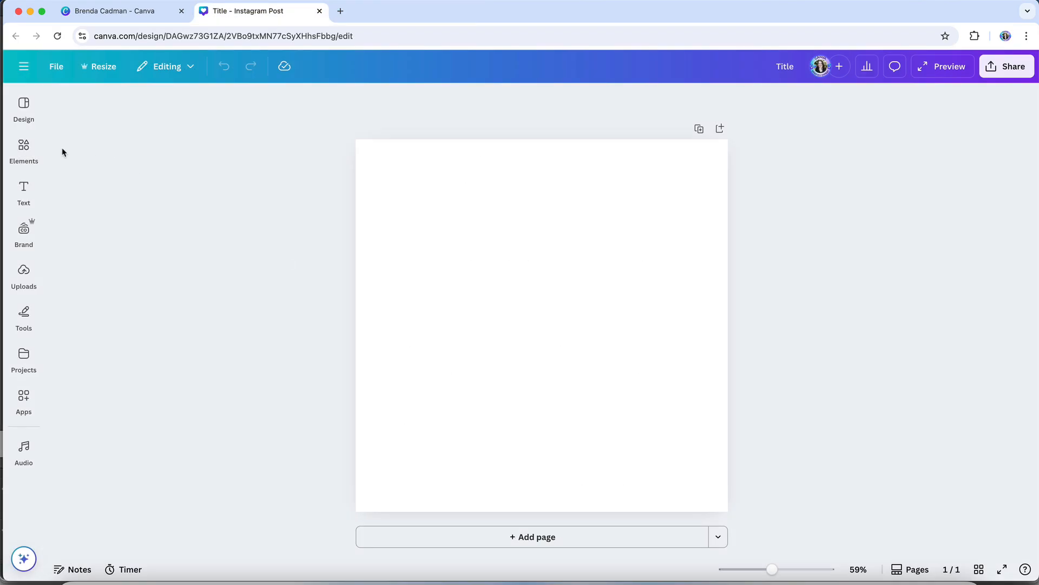
{"action": "left_click", "coordinate": [28, 150]}
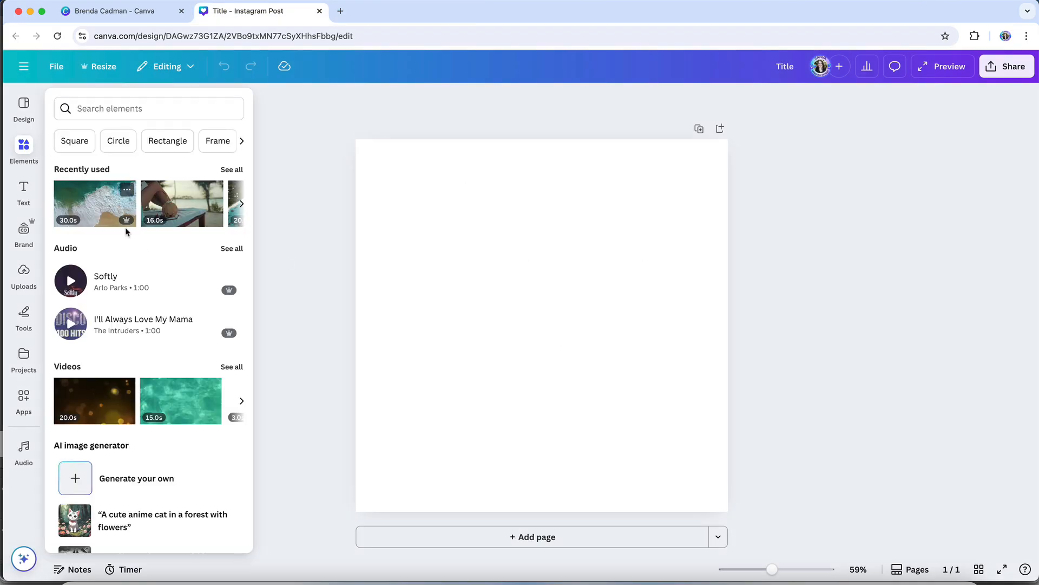
{"action": "scroll", "coordinate": [154, 262], "scroll_direction": "down", "scroll_amount": 10}
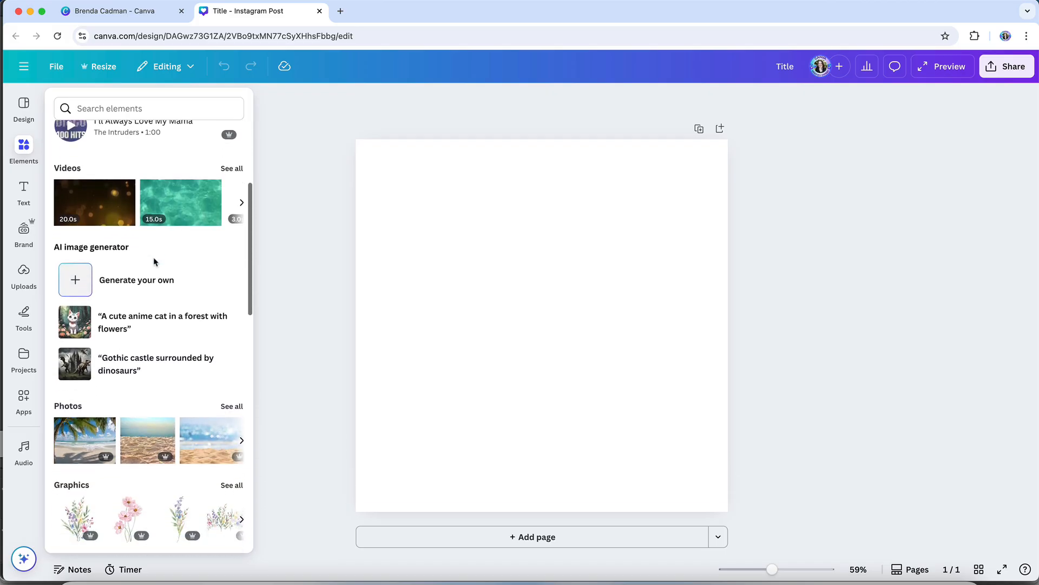
{"action": "scroll", "coordinate": [155, 262], "scroll_direction": "down", "scroll_amount": 5}
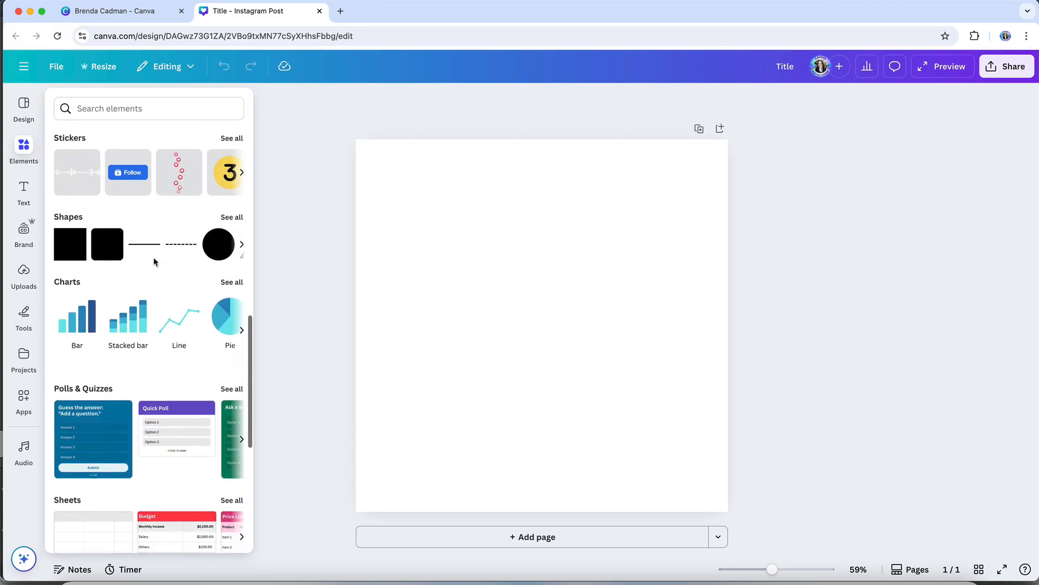
{"action": "left_click", "coordinate": [232, 284]}
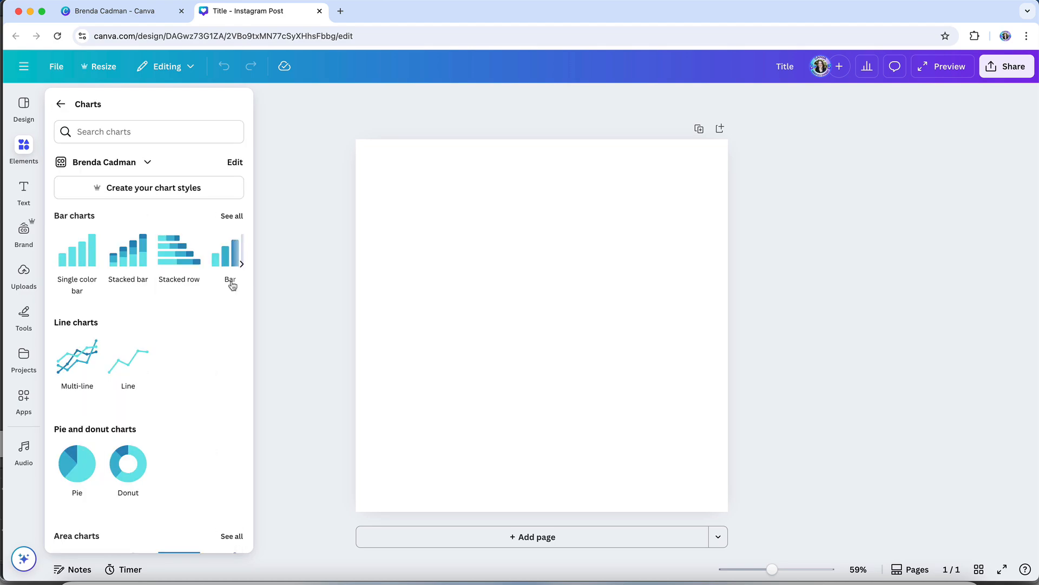
{"action": "left_click", "coordinate": [77, 472]}
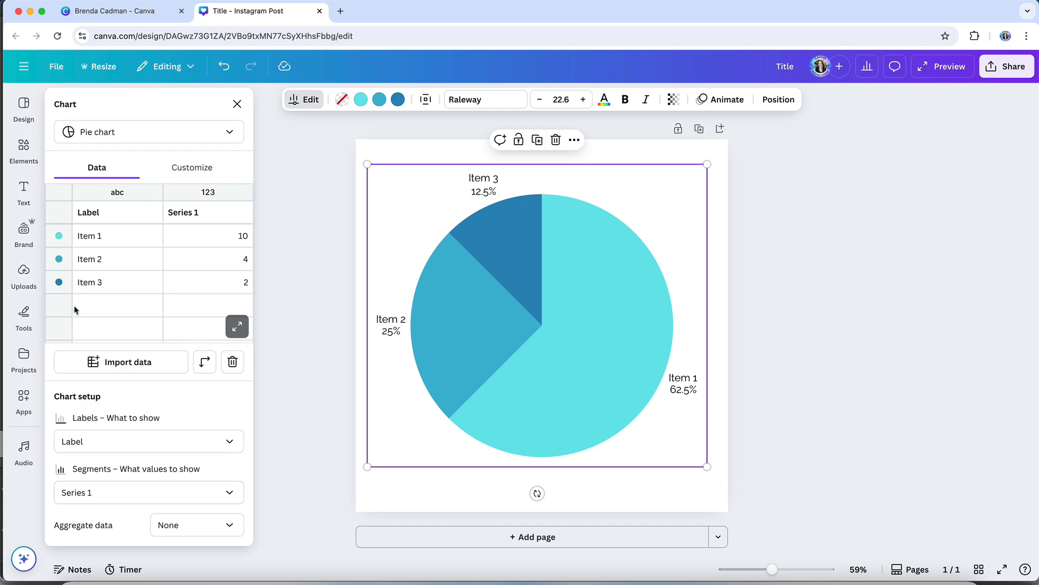
Show the pie chart's customization settings and recolor Item 1 pink, Item 2 light orange and Item 3 coral red.
{"action": "left_click", "coordinate": [195, 168]}
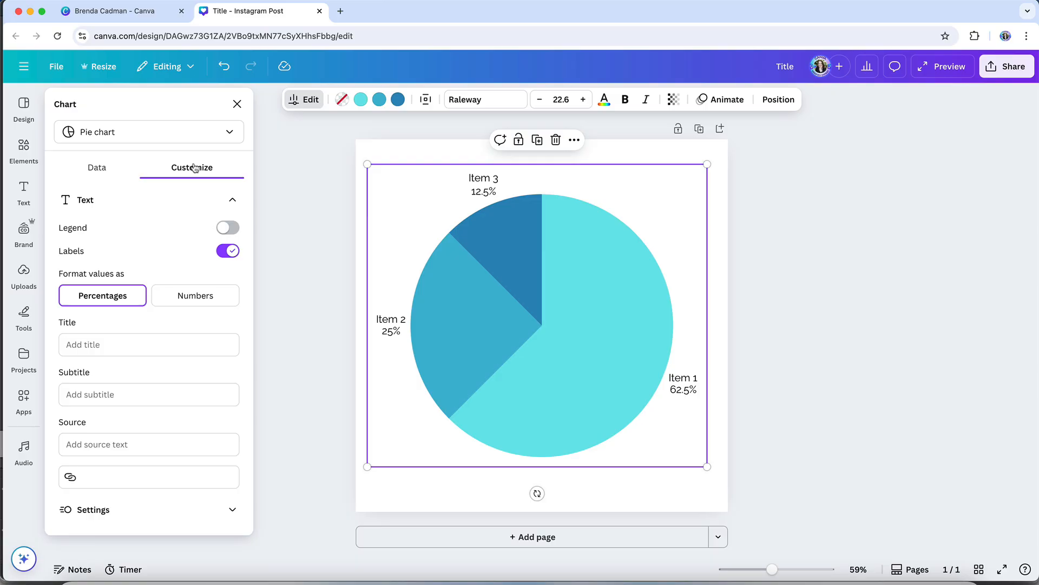
{"action": "left_click", "coordinate": [361, 100]}
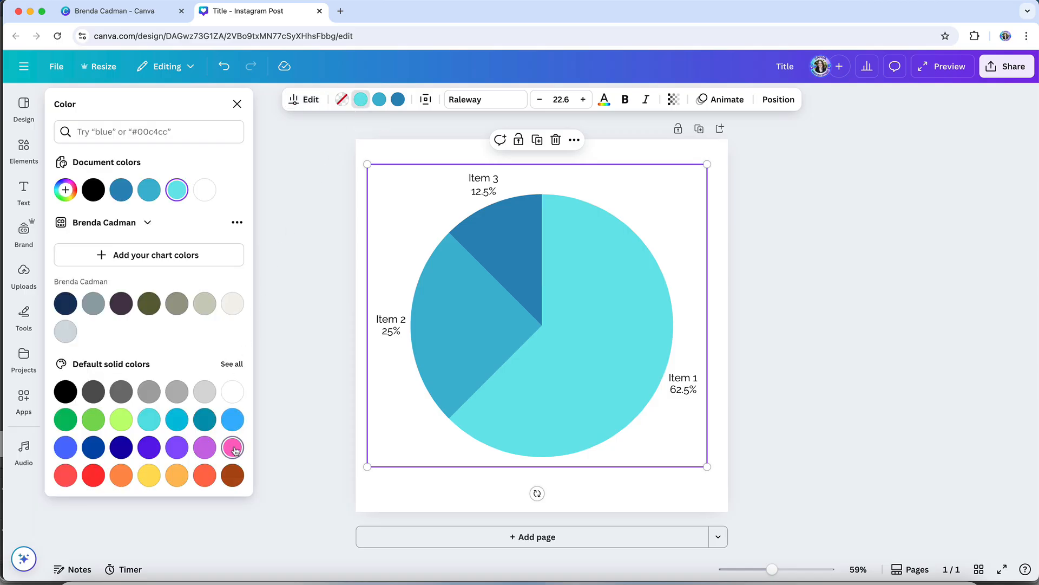
{"action": "left_click", "coordinate": [234, 449]}
{"action": "left_click", "coordinate": [381, 101]}
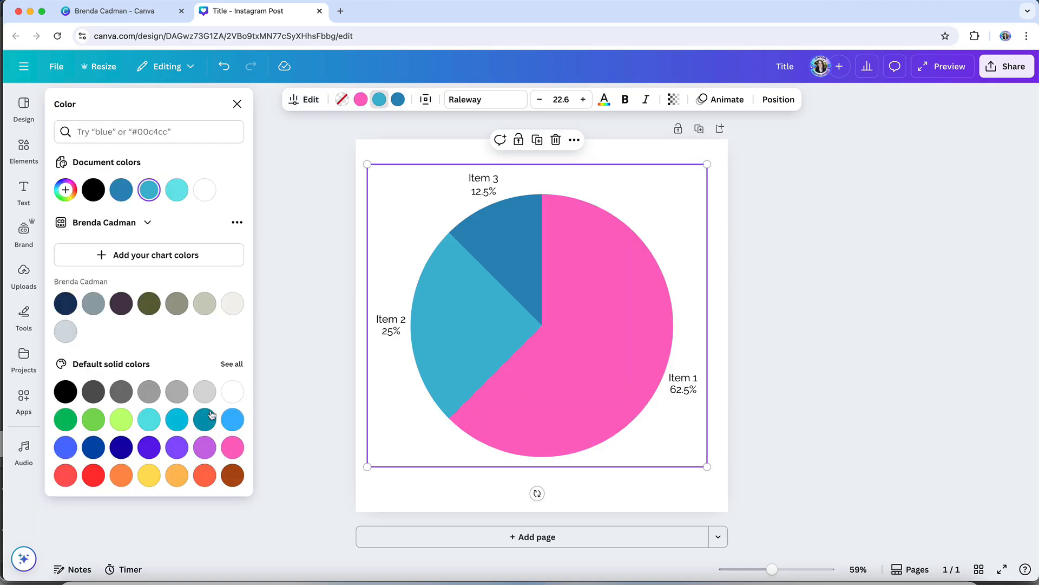
{"action": "left_click", "coordinate": [177, 474]}
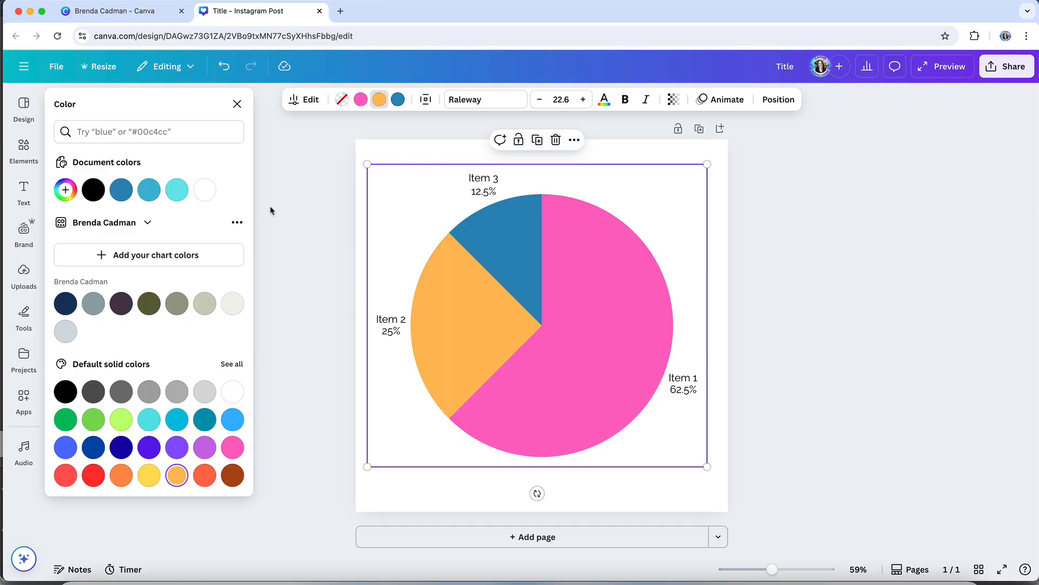
{"action": "left_click", "coordinate": [398, 99]}
{"action": "left_click", "coordinate": [66, 475]}
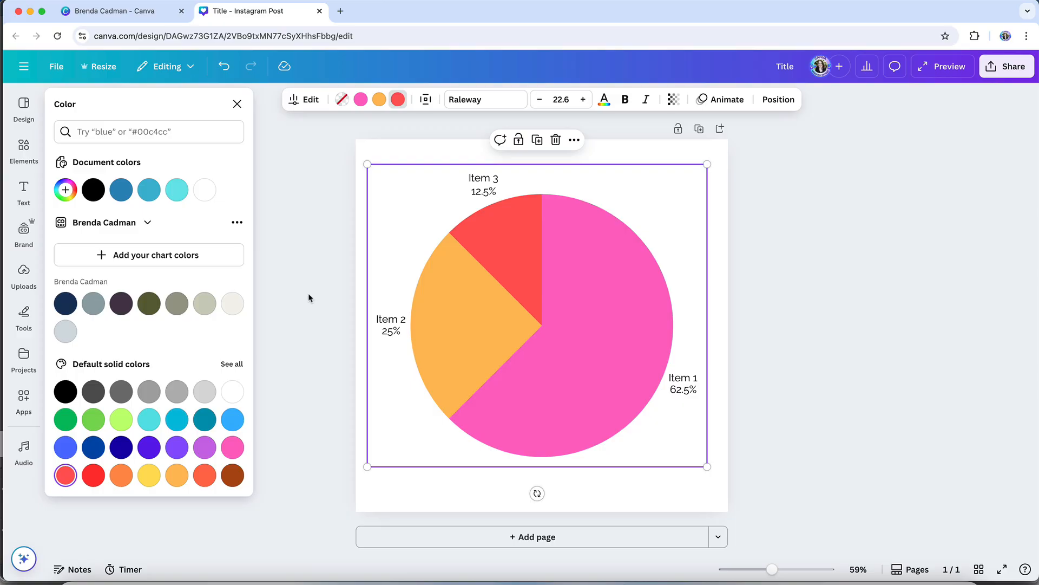
Change the pie chart's label font to Berthold Block.
{"action": "left_click", "coordinate": [490, 100]}
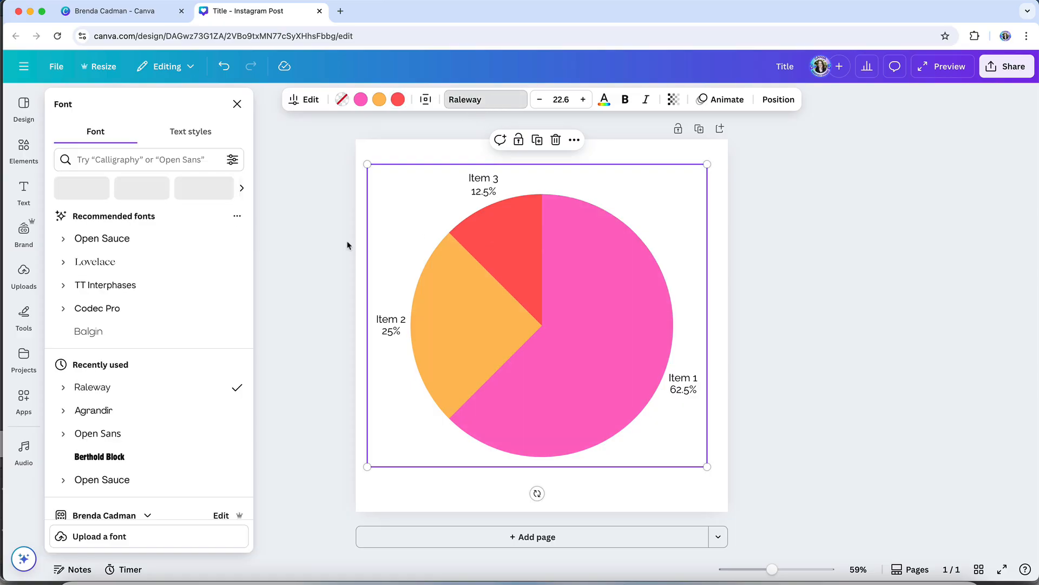
{"action": "left_click", "coordinate": [155, 456]}
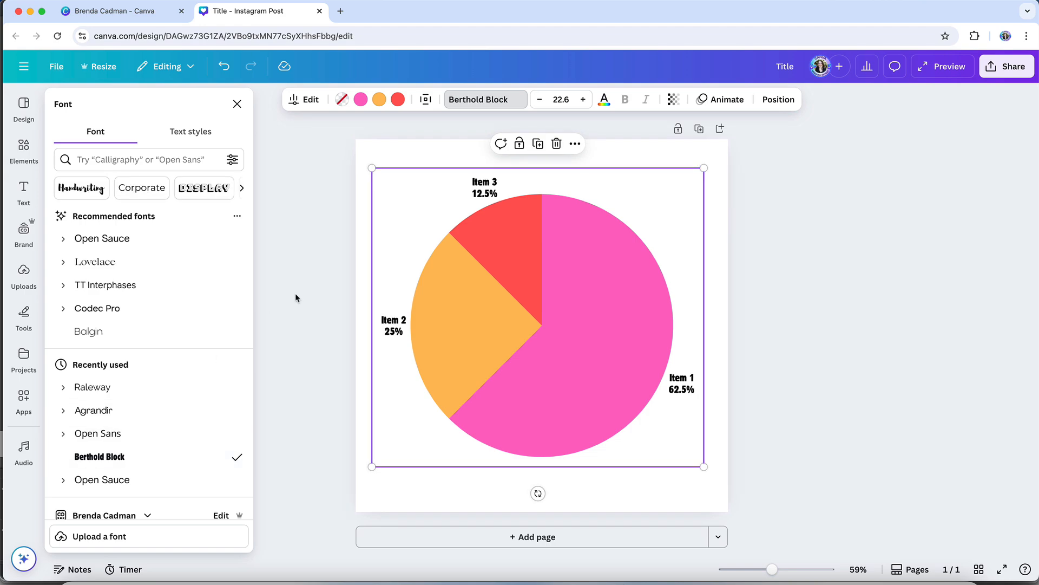
{"action": "key", "text": "Escape"}
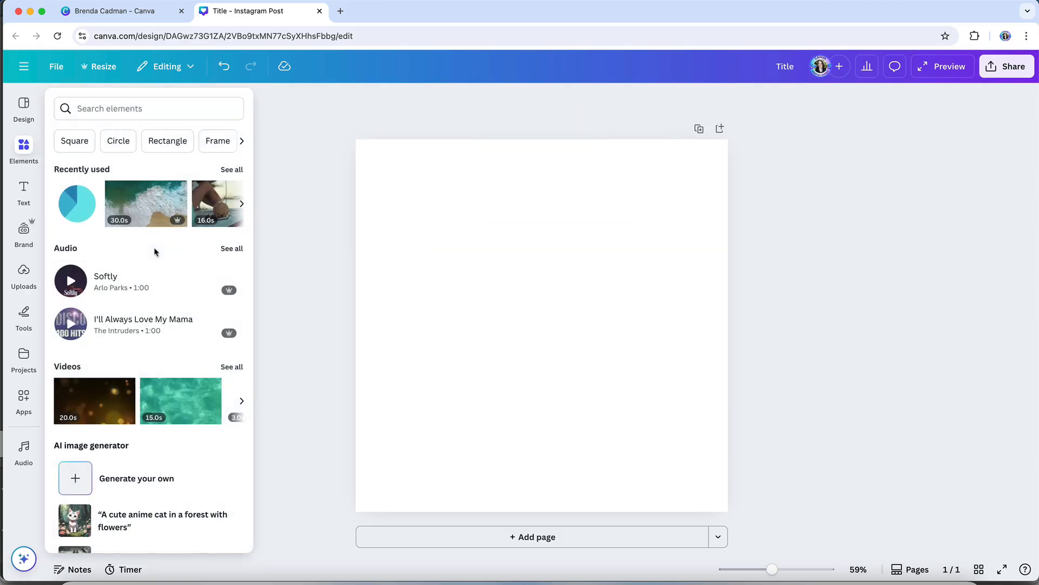
Browse the element categories and view the full Stickers collection.
{"action": "scroll", "coordinate": [154, 252], "scroll_direction": "down", "scroll_amount": 15}
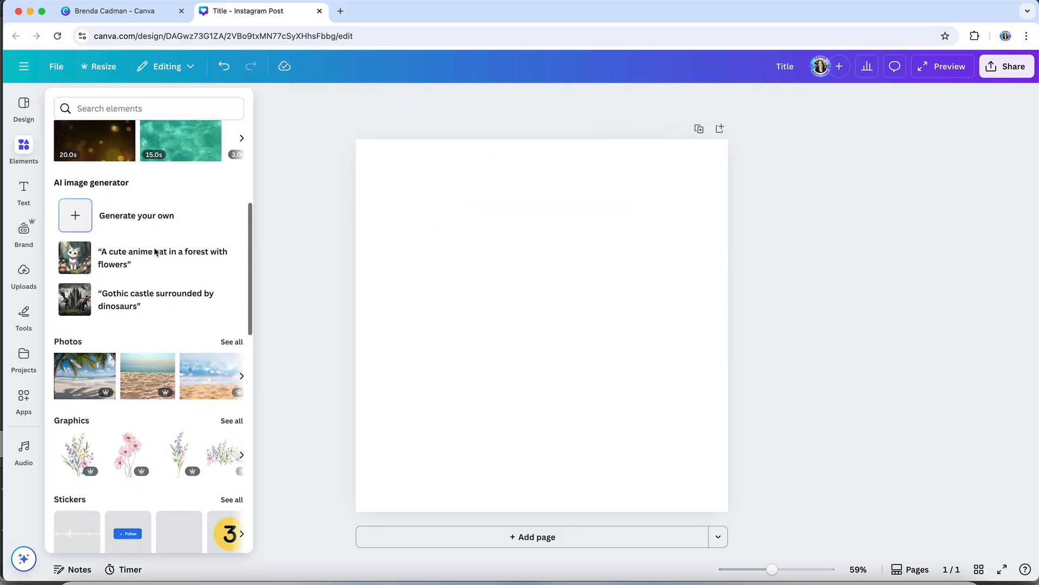
{"action": "scroll", "coordinate": [155, 252], "scroll_direction": "down", "scroll_amount": 4}
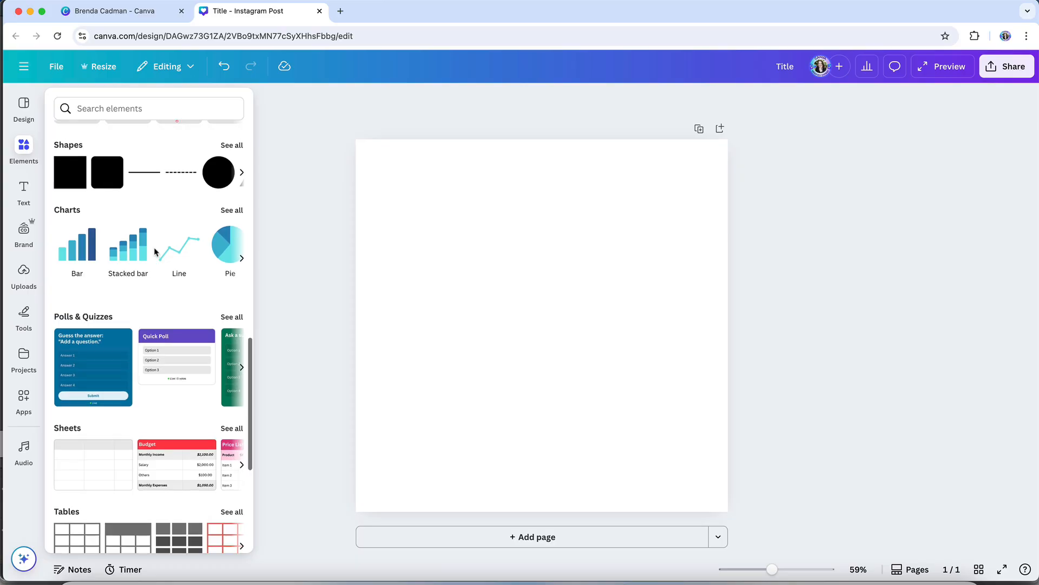
{"action": "scroll", "coordinate": [155, 251], "scroll_direction": "up", "scroll_amount": 5}
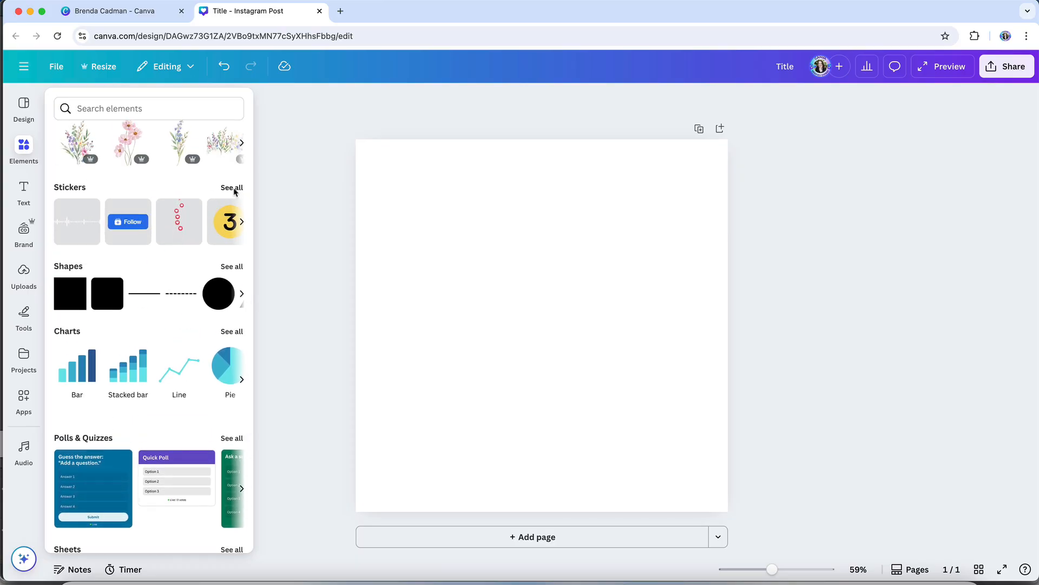
{"action": "left_click", "coordinate": [232, 188]}
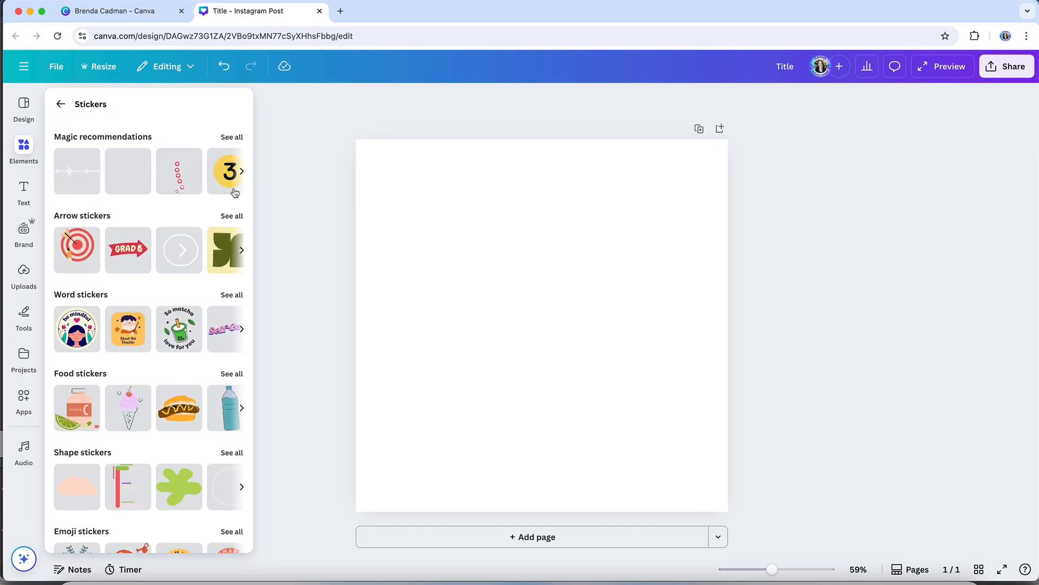
{"action": "left_click", "coordinate": [60, 104]}
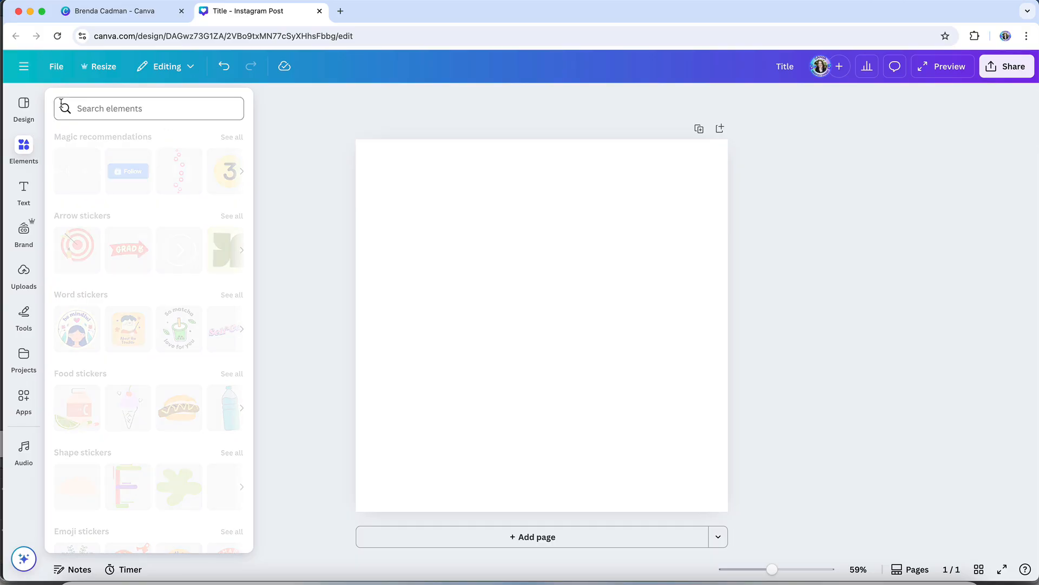
Search the elements for "arrow sticker" and show all matching graphics.
{"action": "left_click", "coordinate": [115, 109]}
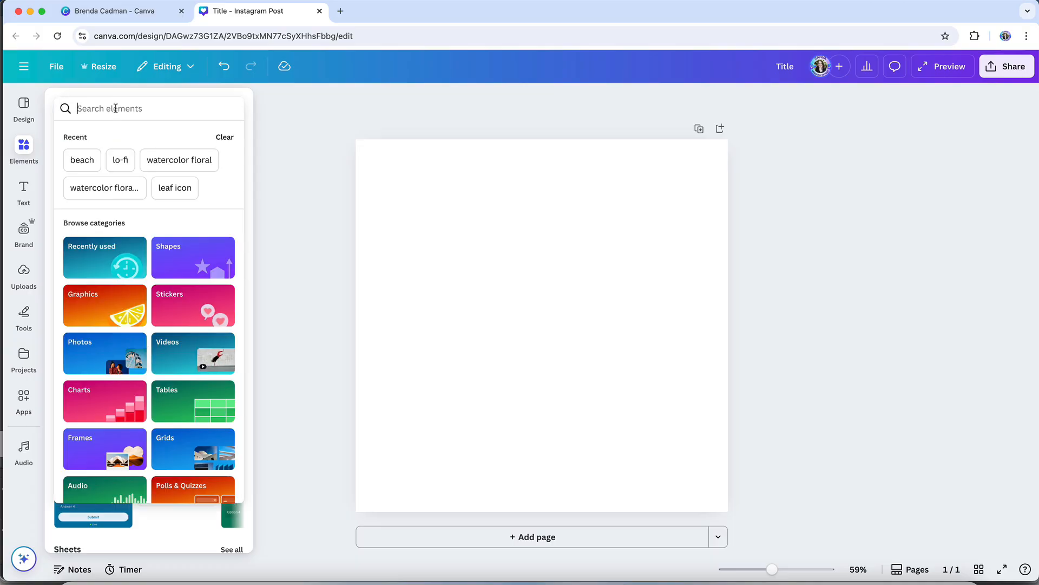
{"action": "type", "text": "arrow sticker"}
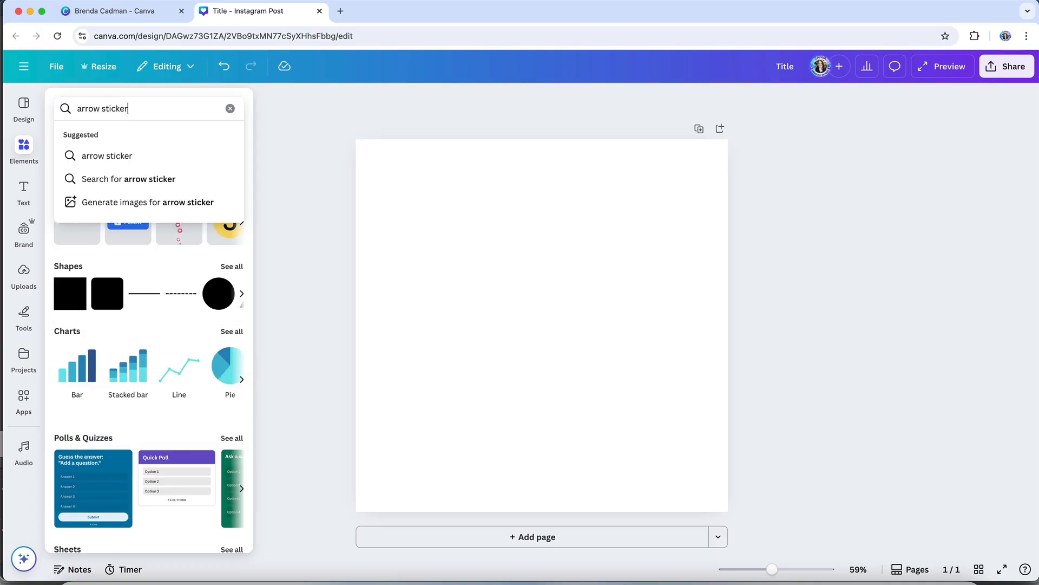
{"action": "key", "text": "Return"}
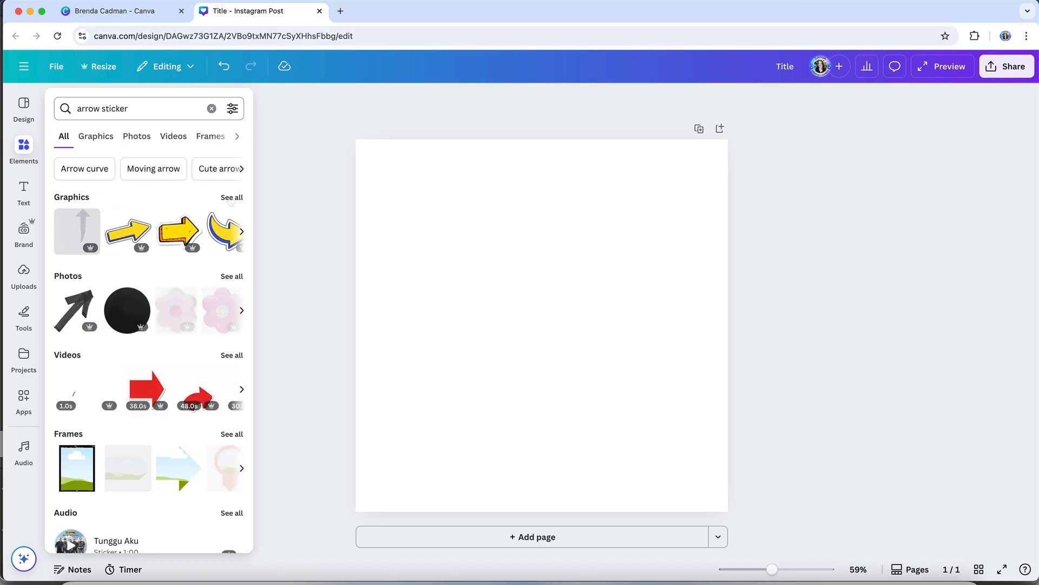
{"action": "left_click", "coordinate": [229, 200]}
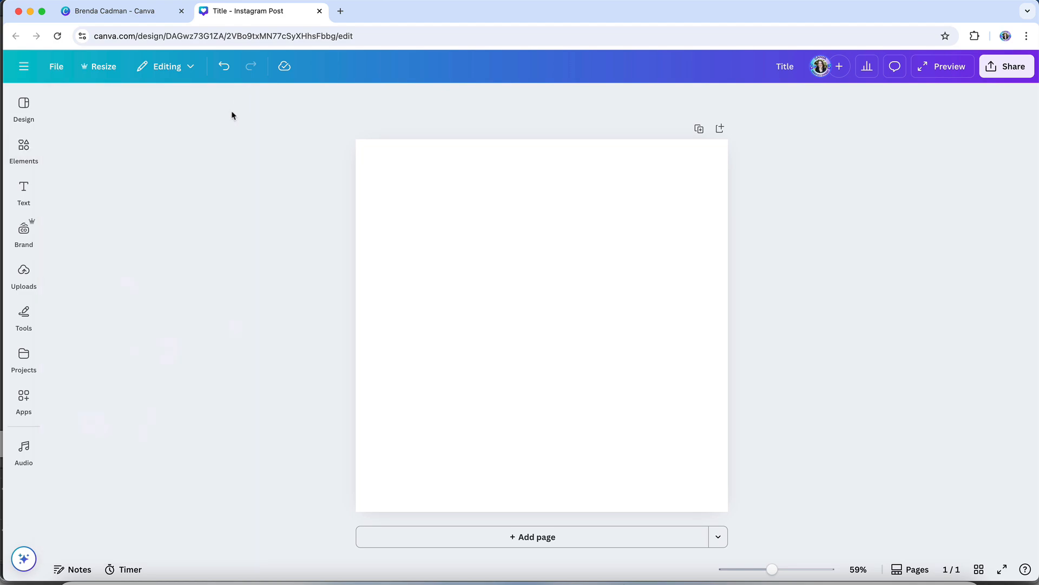
Filter the arrow sticker graphics to animated ones and clear the search.
{"action": "mouse_move", "coordinate": [30, 151]}
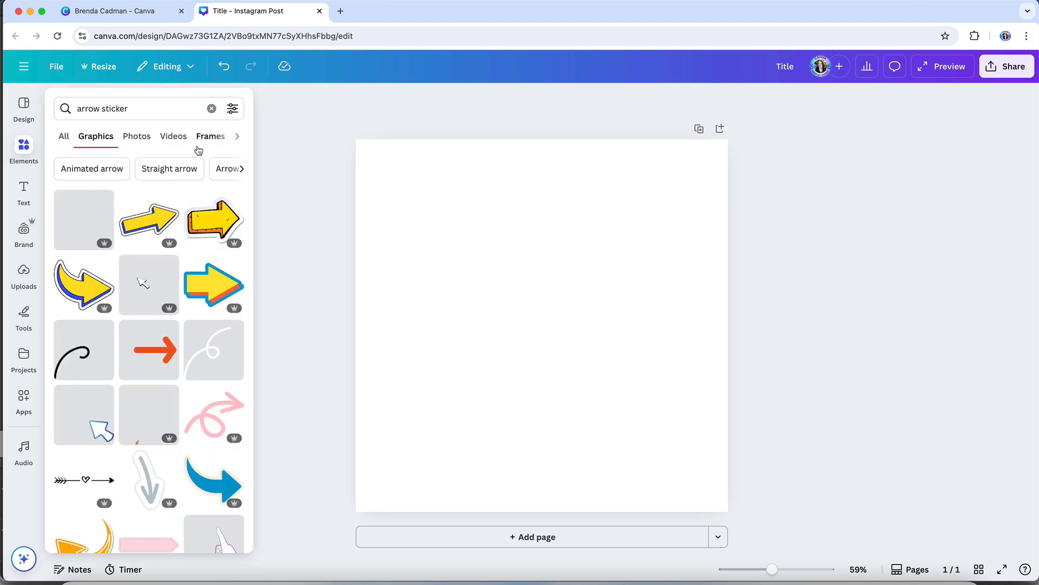
{"action": "left_click", "coordinate": [233, 110]}
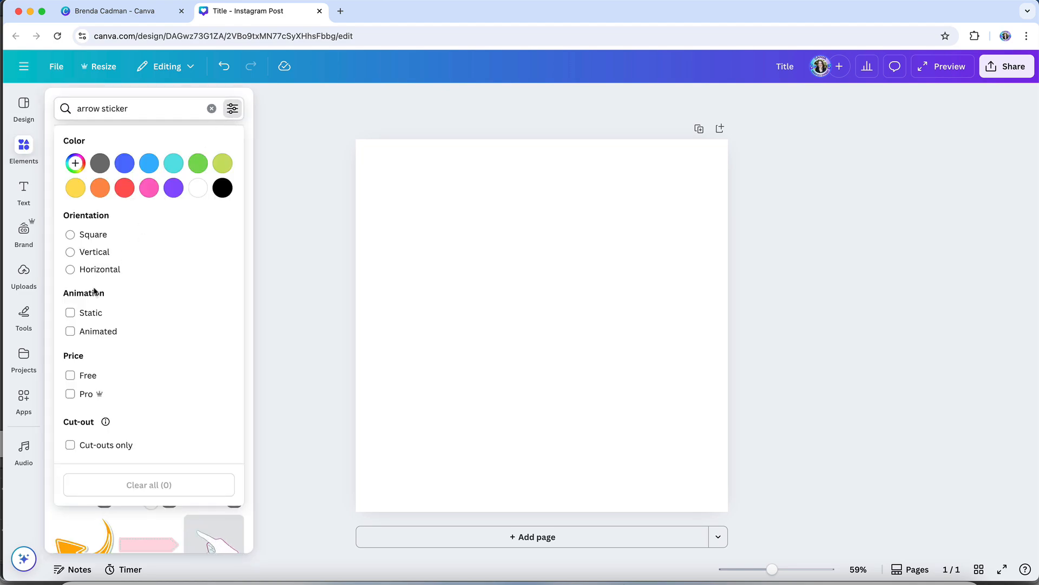
{"action": "left_click", "coordinate": [82, 331]}
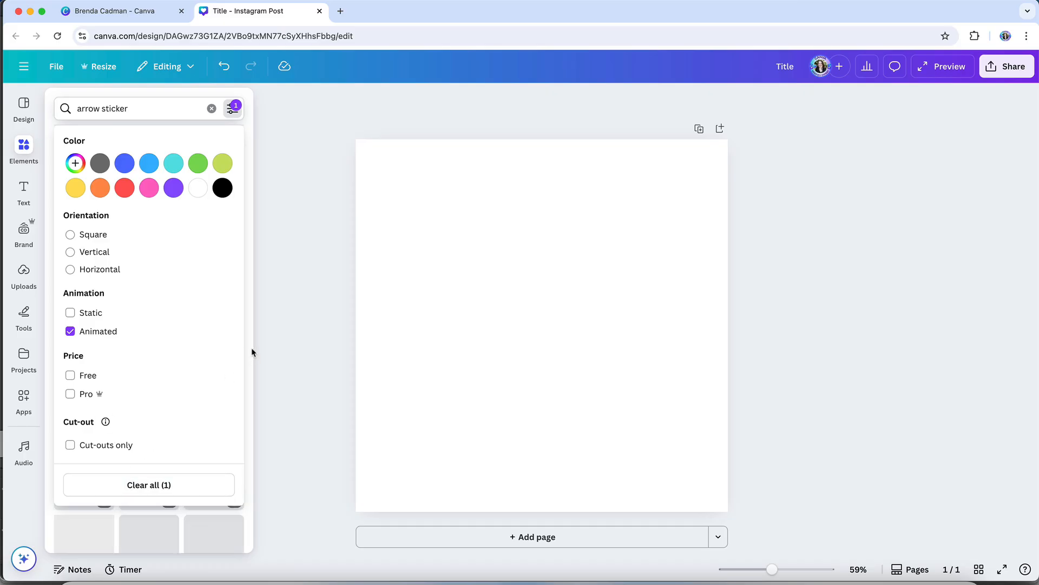
{"action": "left_click", "coordinate": [251, 352]}
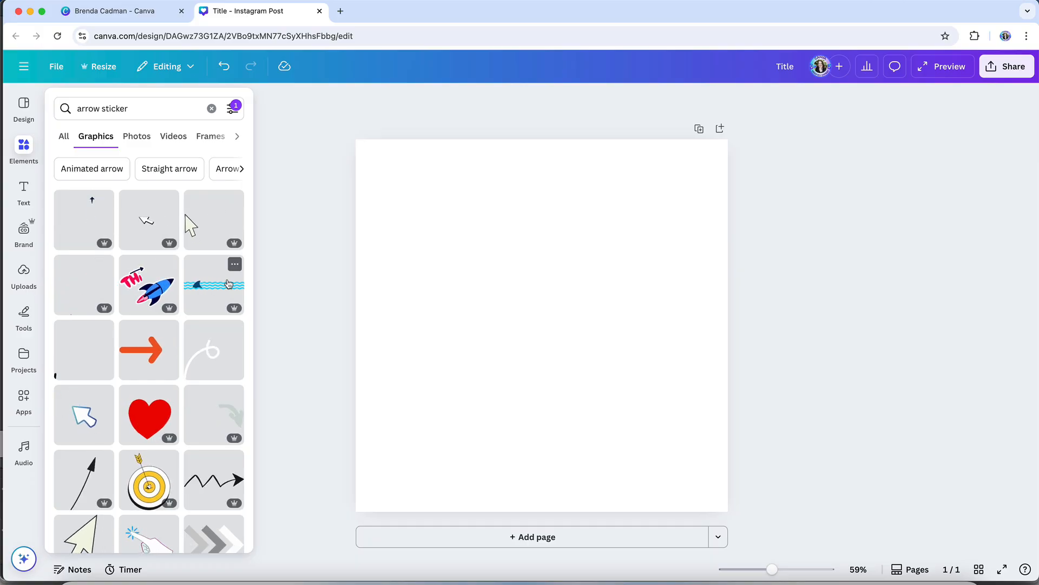
{"action": "left_click", "coordinate": [212, 109]}
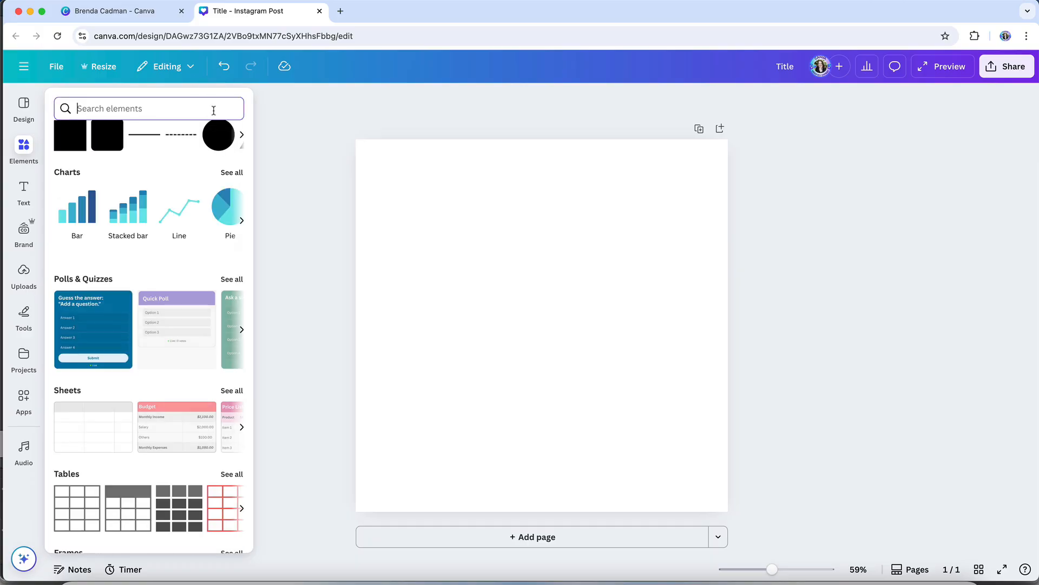
{"action": "scroll", "coordinate": [100, 137], "scroll_direction": "up", "scroll_amount": 10}
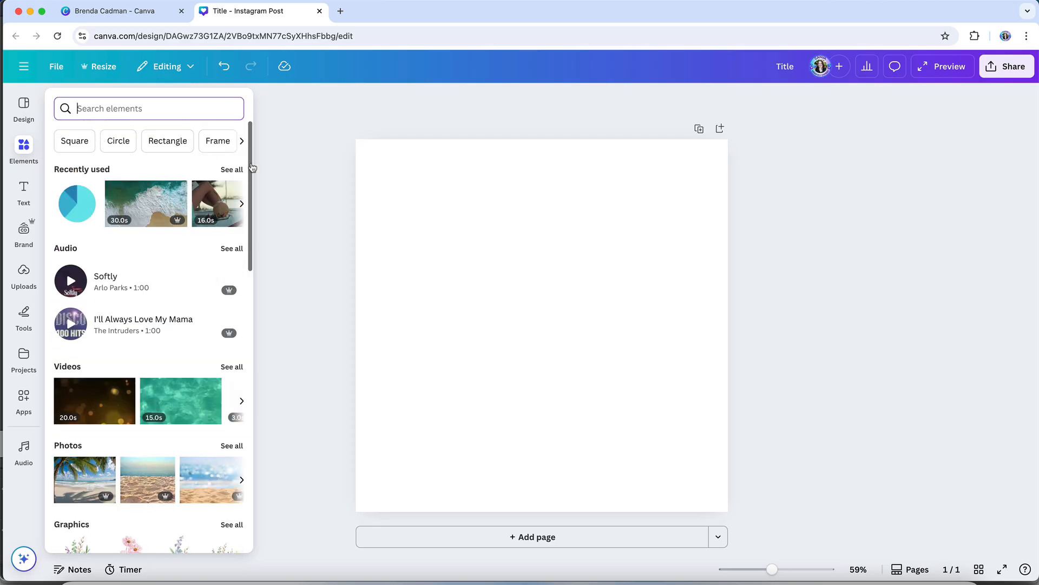
{"action": "left_click", "coordinate": [275, 175]}
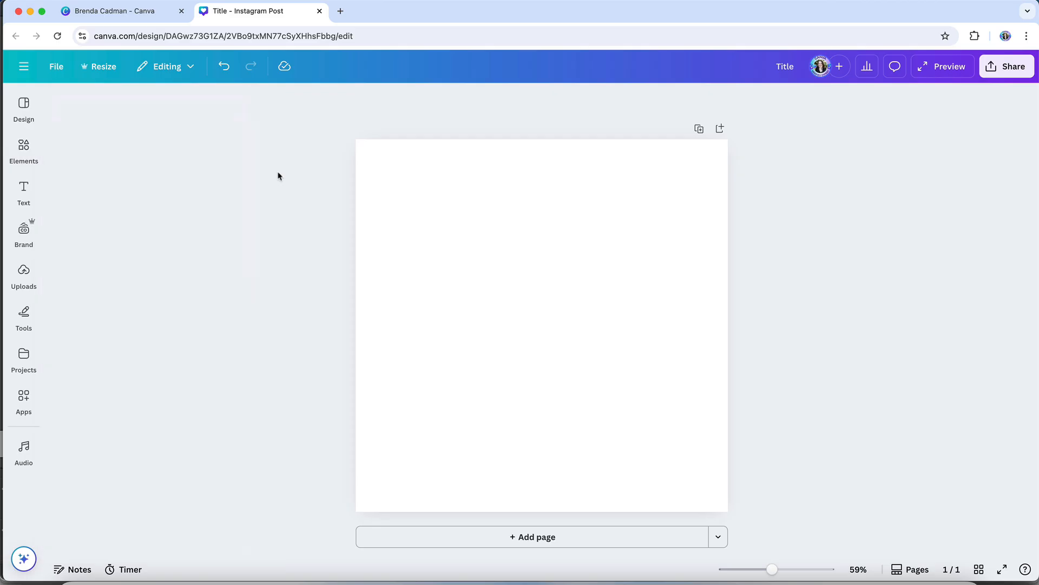
Insert a circular frame from the Basic shapes frames into the blank Instagram post.
{"action": "left_click", "coordinate": [30, 160]}
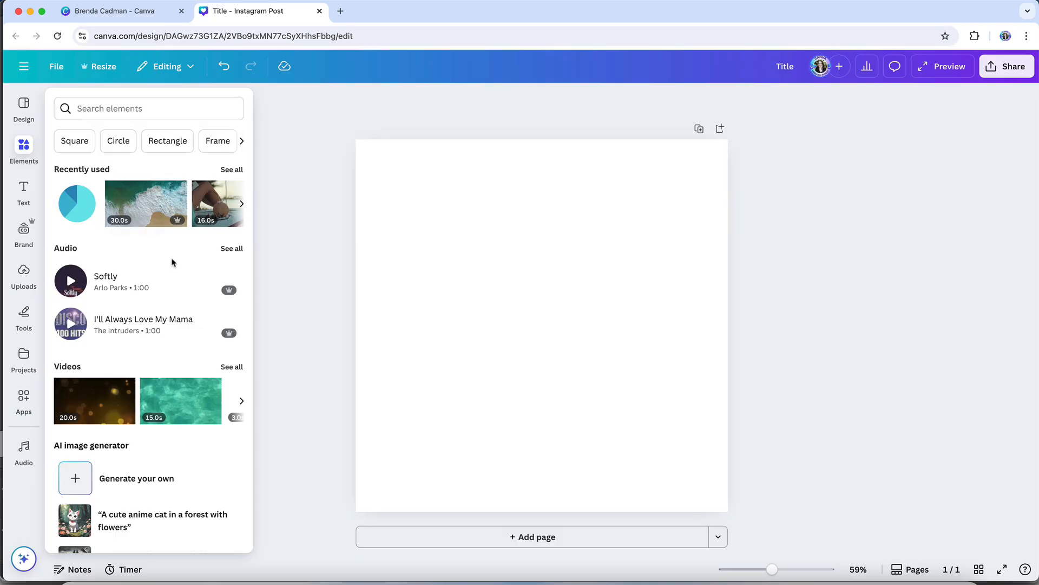
{"action": "scroll", "coordinate": [172, 262], "scroll_direction": "down", "scroll_amount": 15}
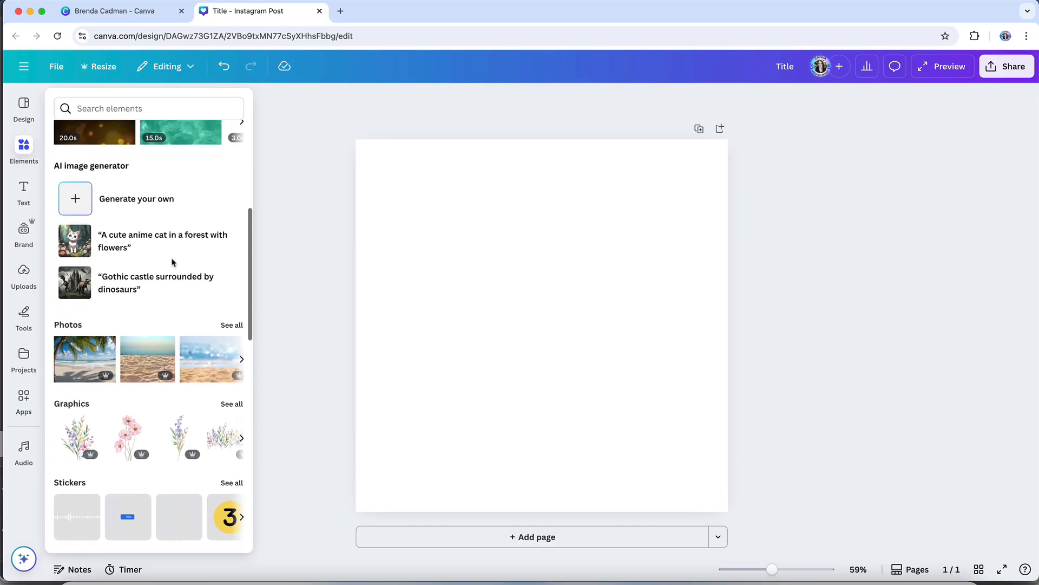
{"action": "scroll", "coordinate": [172, 262], "scroll_direction": "down", "scroll_amount": 10}
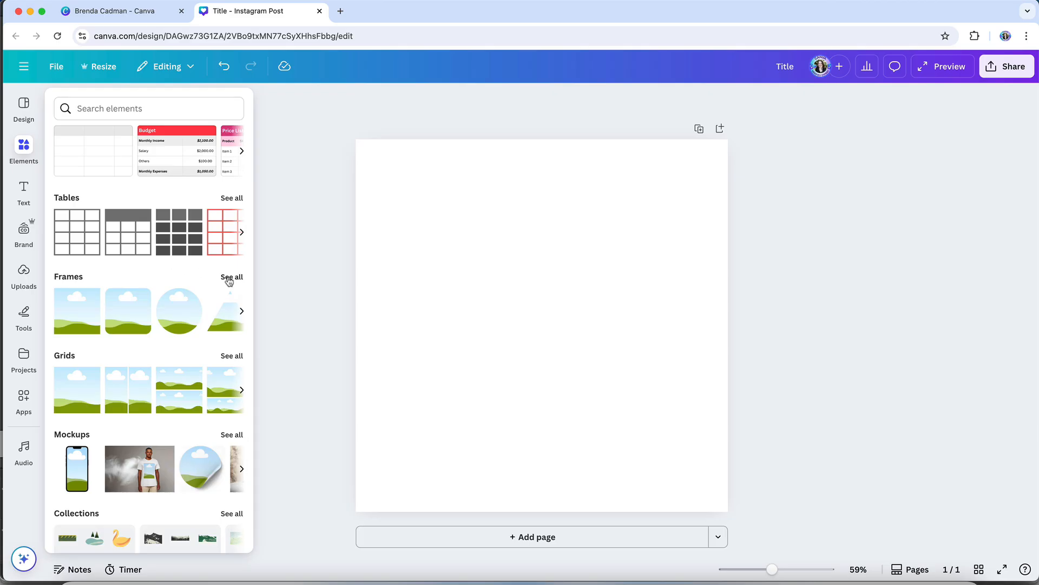
{"action": "left_click", "coordinate": [229, 277]}
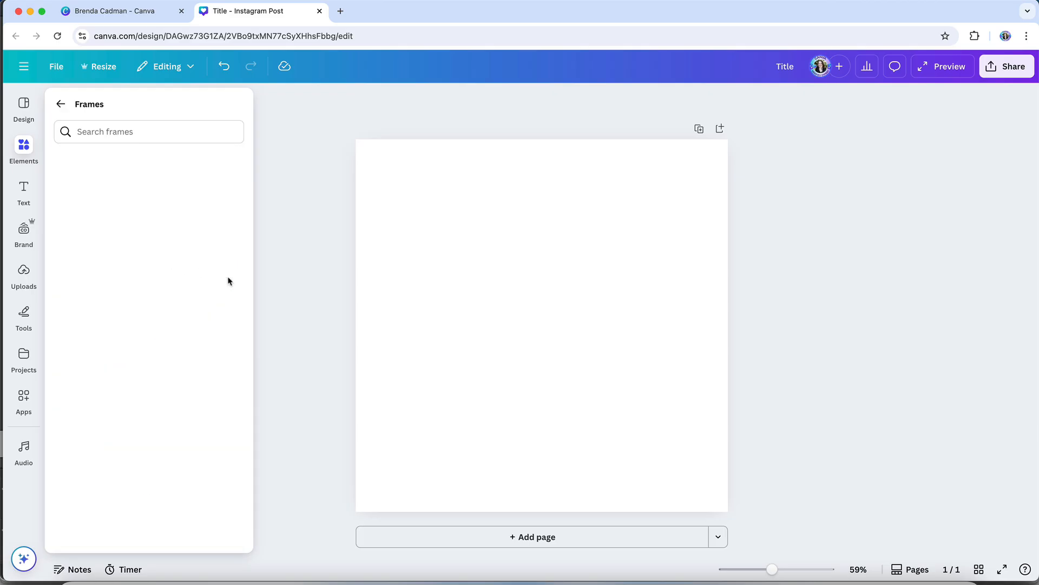
{"action": "left_click", "coordinate": [231, 163]}
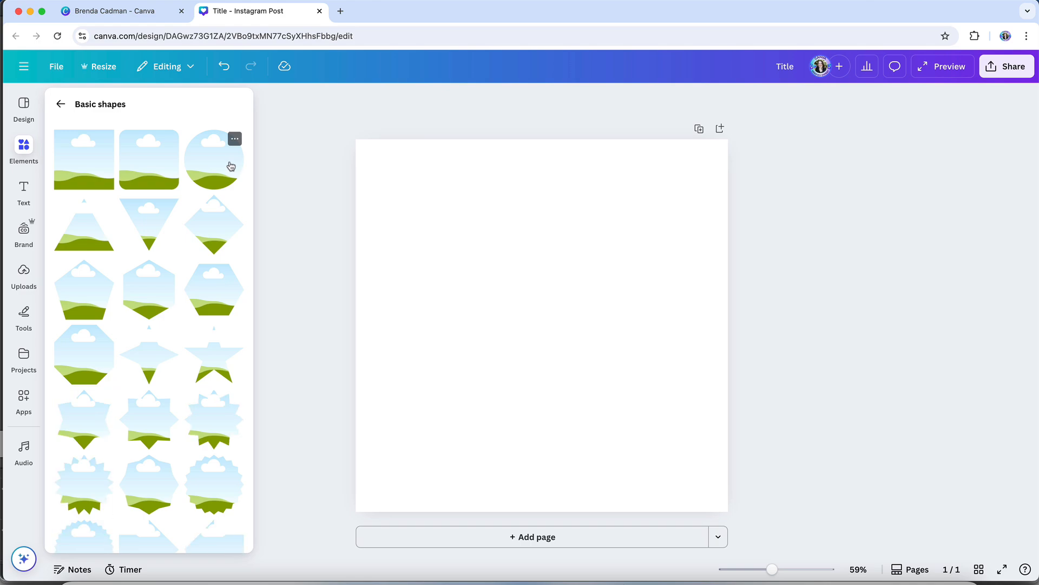
{"action": "left_click", "coordinate": [218, 169]}
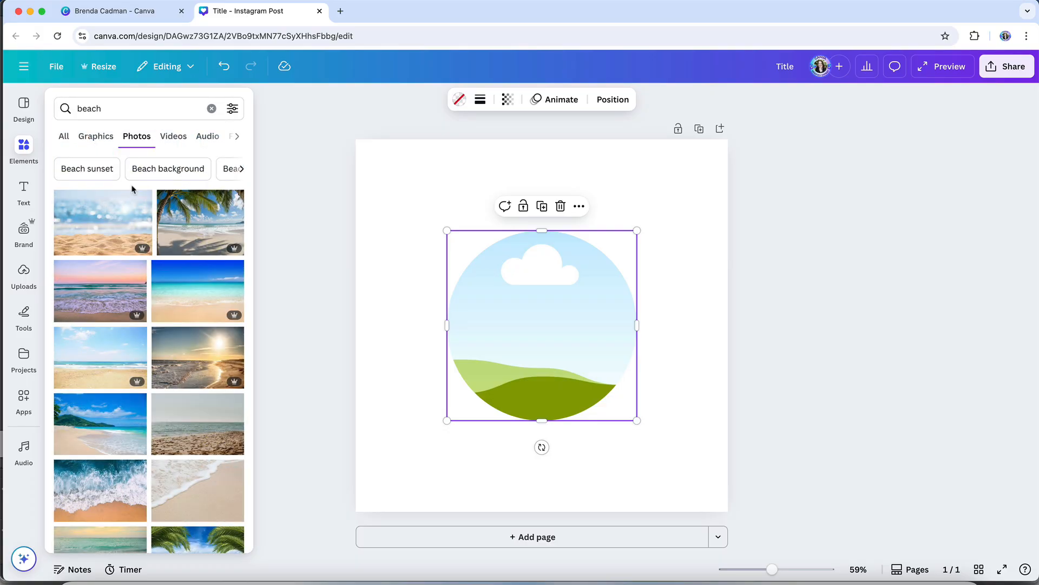
Fill the circular frame with the blue-sky turquoise beach photo, then enlarge the image and shift it up within the circle.
{"action": "left_click_drag", "start_coordinate": [180, 306], "coordinate": [484, 327]}
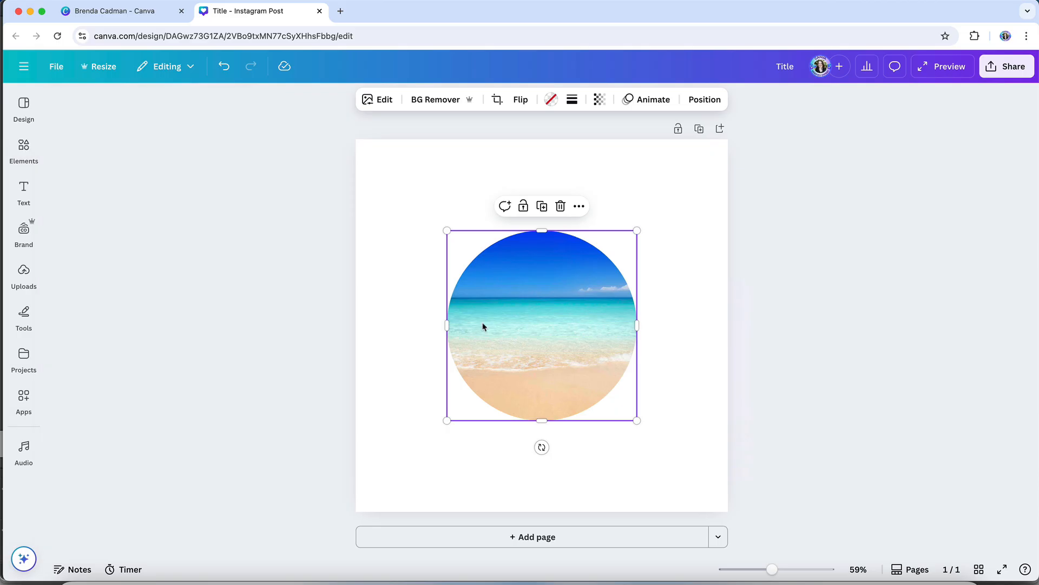
{"action": "double_click", "coordinate": [483, 327]}
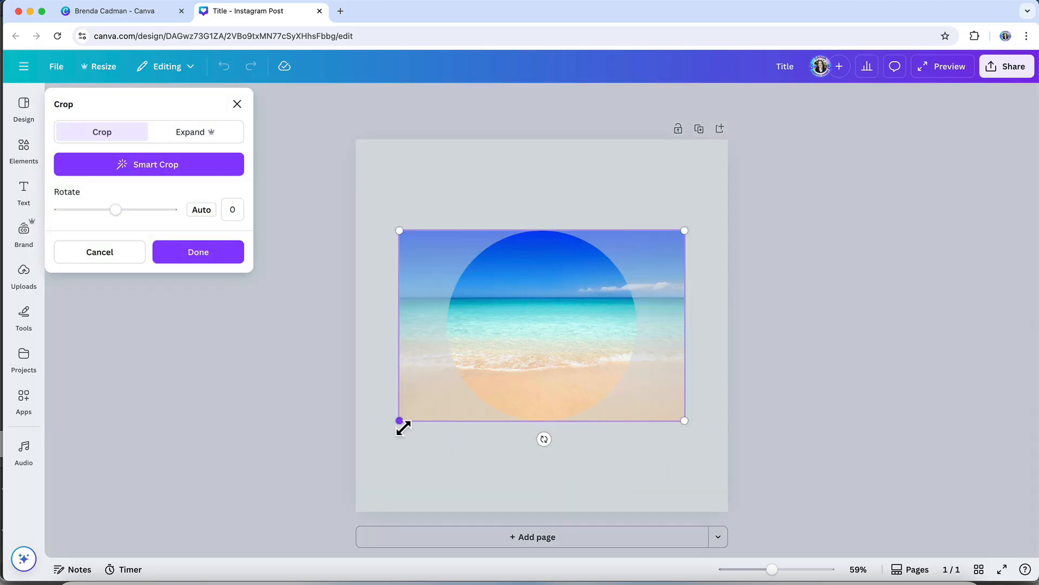
{"action": "left_click_drag", "start_coordinate": [400, 421], "coordinate": [298, 488]}
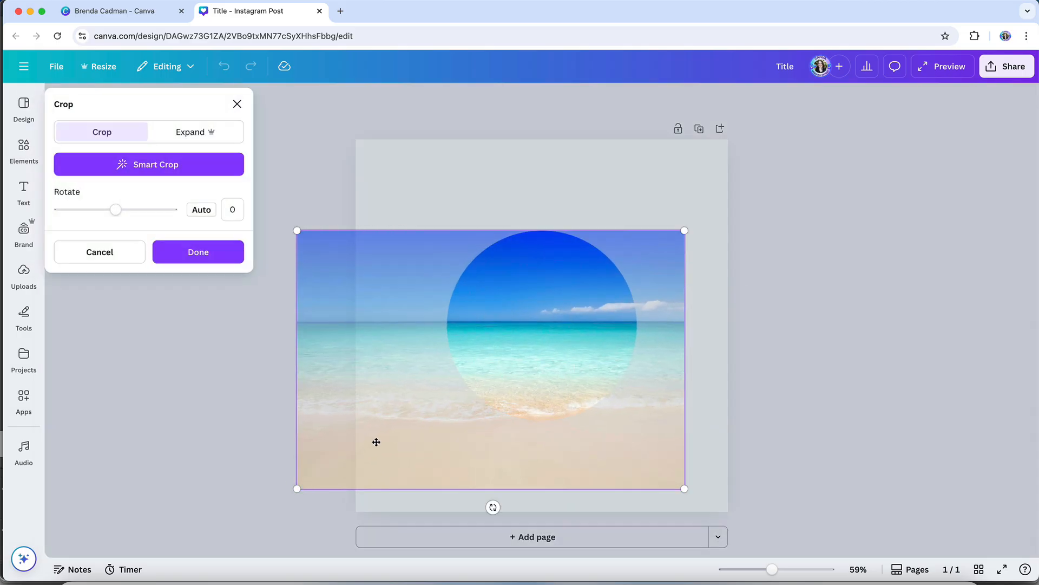
{"action": "left_click_drag", "start_coordinate": [401, 425], "coordinate": [403, 376]}
{"action": "left_click", "coordinate": [407, 473]}
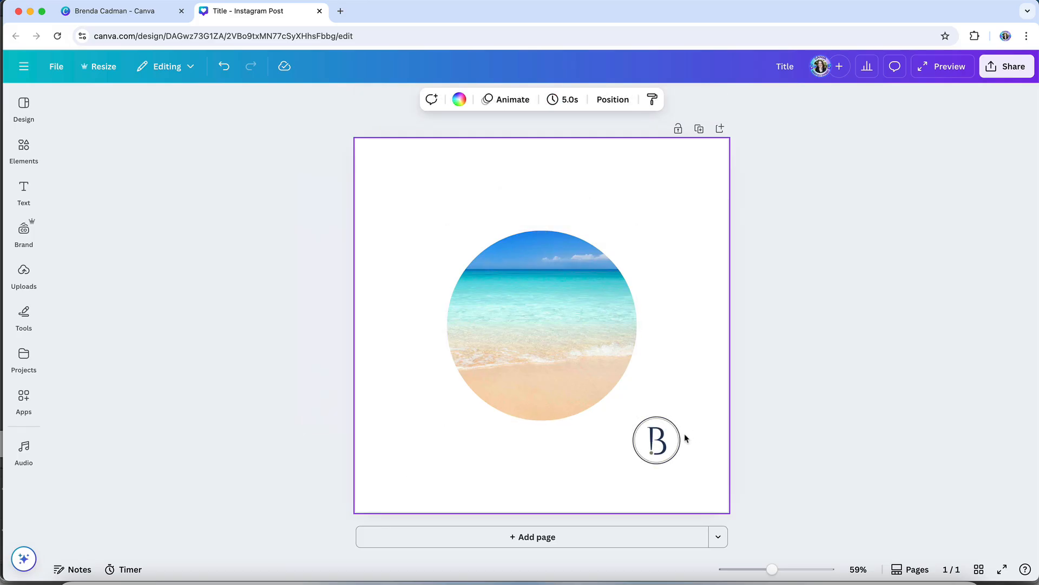
Move the round B logo to the horizontal center of the page, at the bottom edge of the circular photo.
{"action": "left_click", "coordinate": [660, 445]}
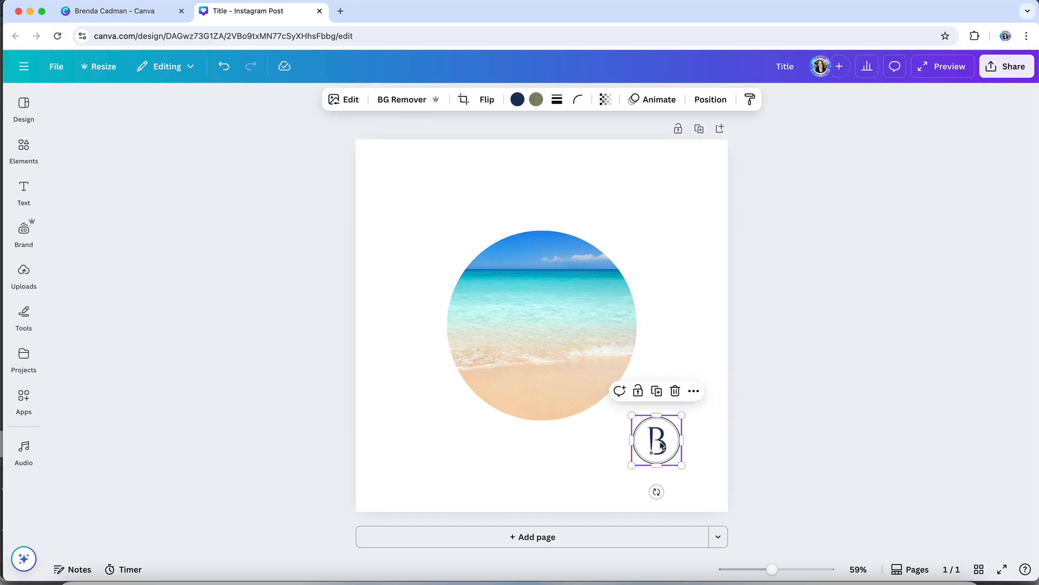
{"action": "left_click_drag", "start_coordinate": [660, 445], "coordinate": [542, 435]}
Fully lock the circular beach photo and move the B logo up so it overlaps the circle's lower edge.
{"action": "left_click", "coordinate": [534, 349]}
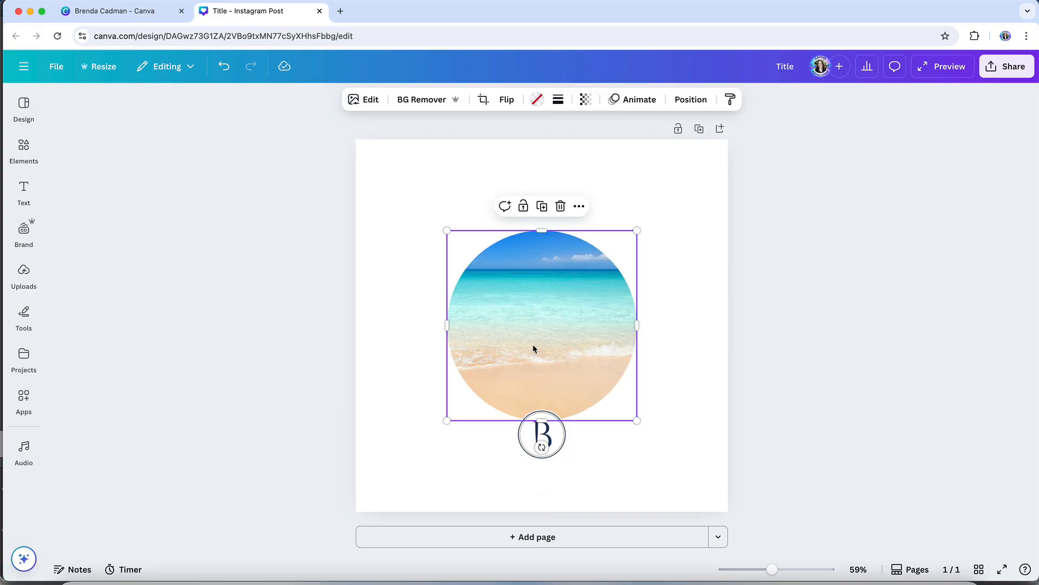
{"action": "left_click", "coordinate": [523, 206]}
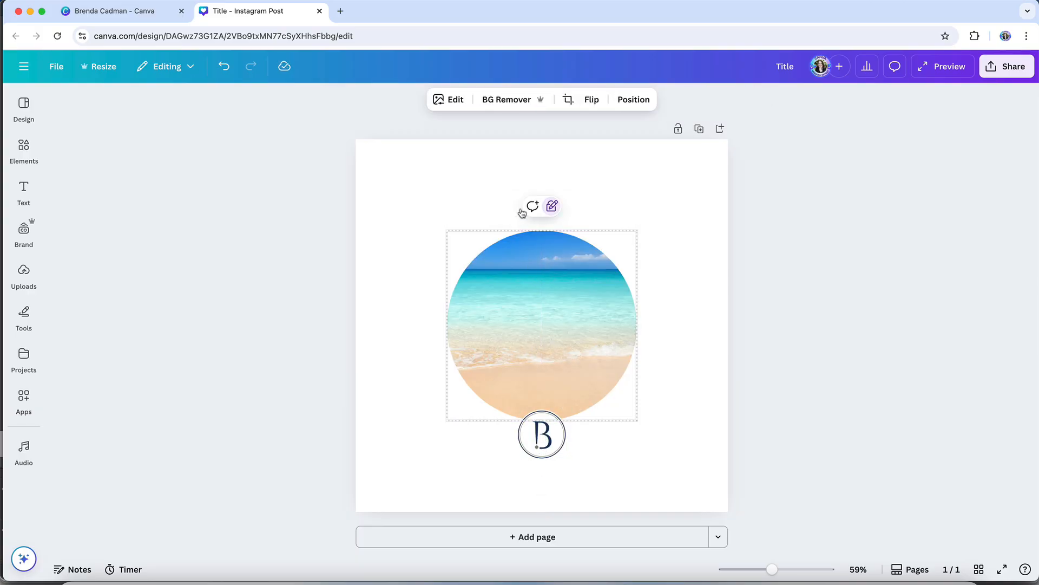
{"action": "left_click", "coordinate": [554, 208]}
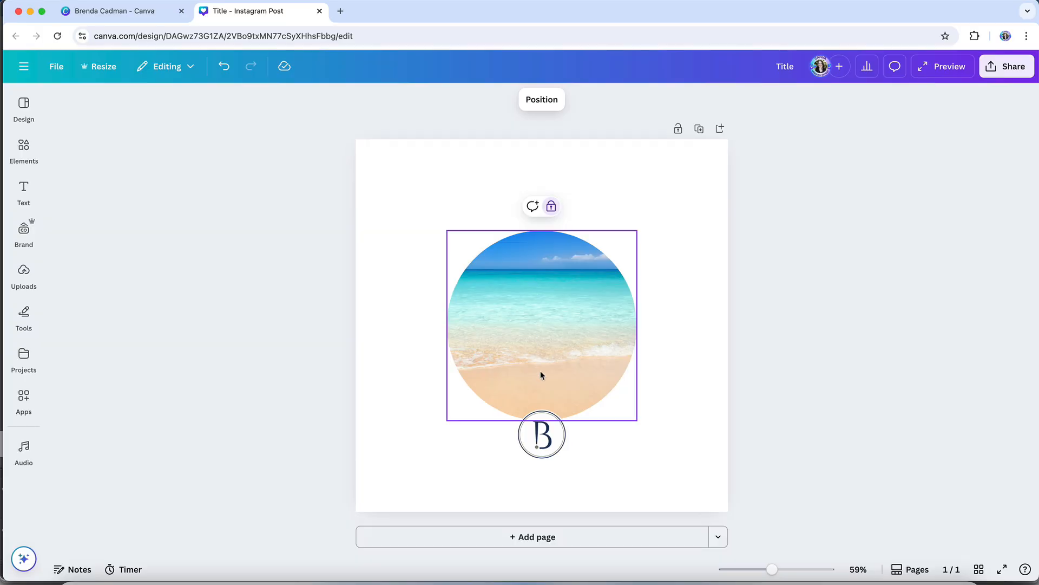
{"action": "mouse_move", "coordinate": [539, 431]}
{"action": "left_mouse_down"}
{"action": "mouse_move", "coordinate": [538, 383]}
{"action": "mouse_move", "coordinate": [538, 412]}
{"action": "left_mouse_up"}
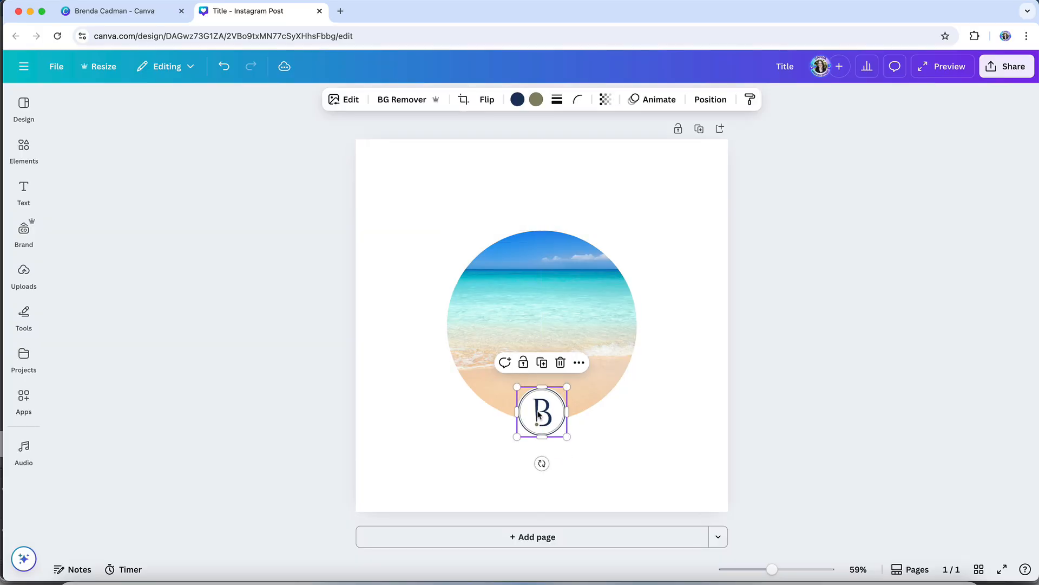
{"action": "left_click", "coordinate": [521, 470]}
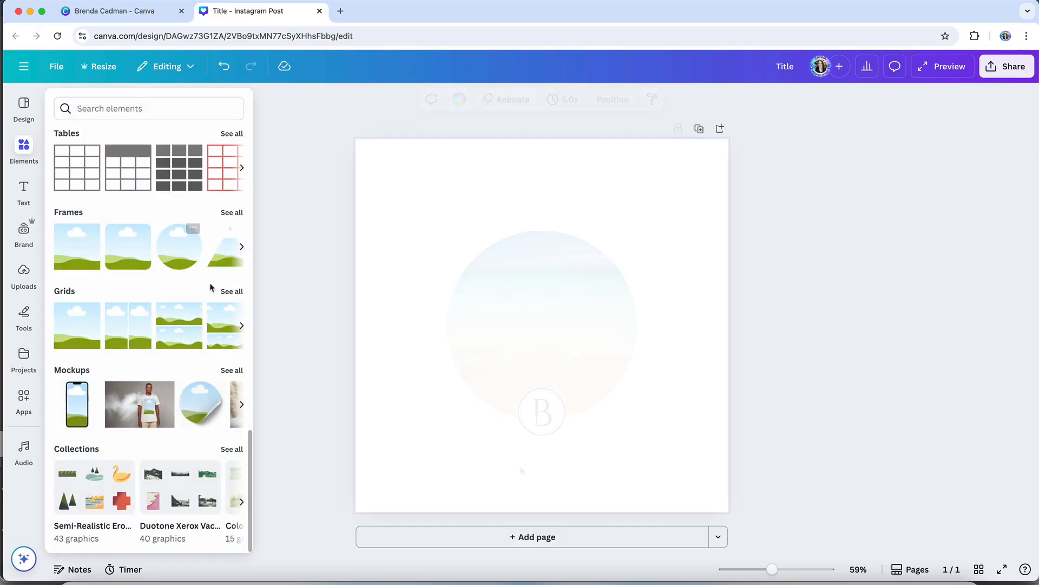
Insert a grid with two stacked cells beside one tall cell and fill its cells with beach photos.
{"action": "left_click", "coordinate": [237, 292]}
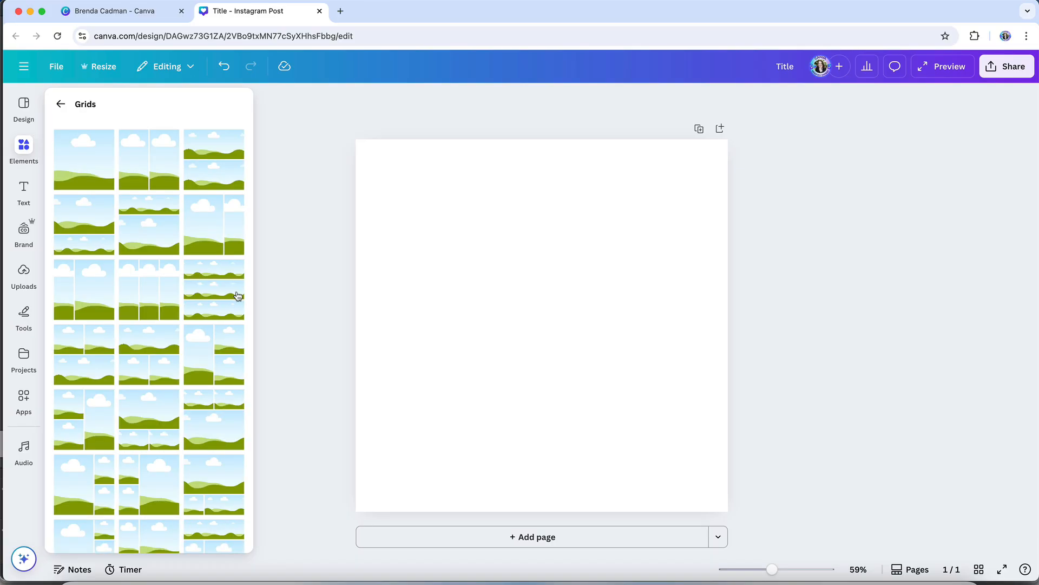
{"action": "left_click", "coordinate": [94, 419]}
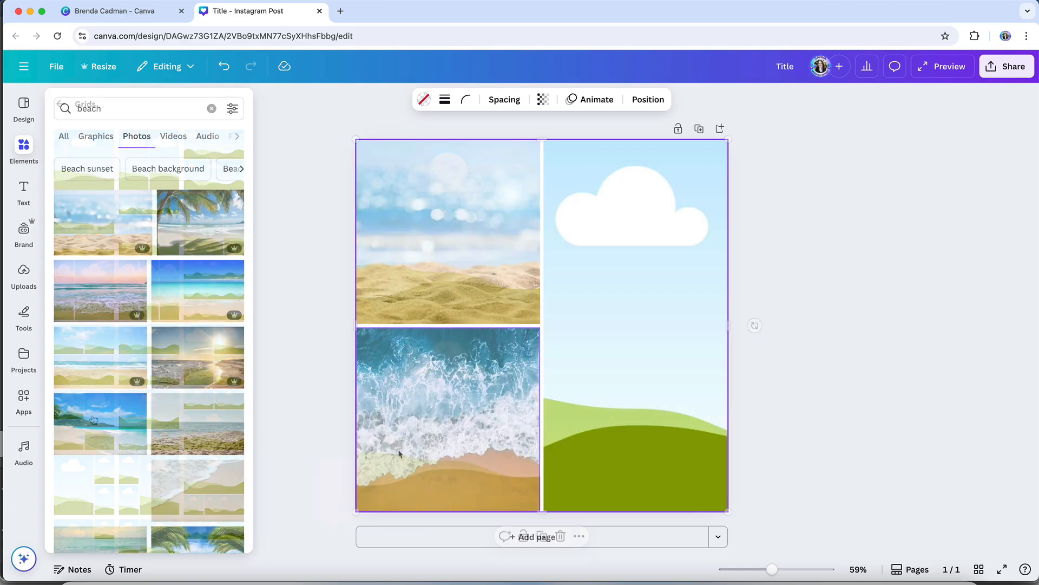
{"action": "left_click", "coordinate": [24, 145]}
{"action": "left_click", "coordinate": [24, 145]}
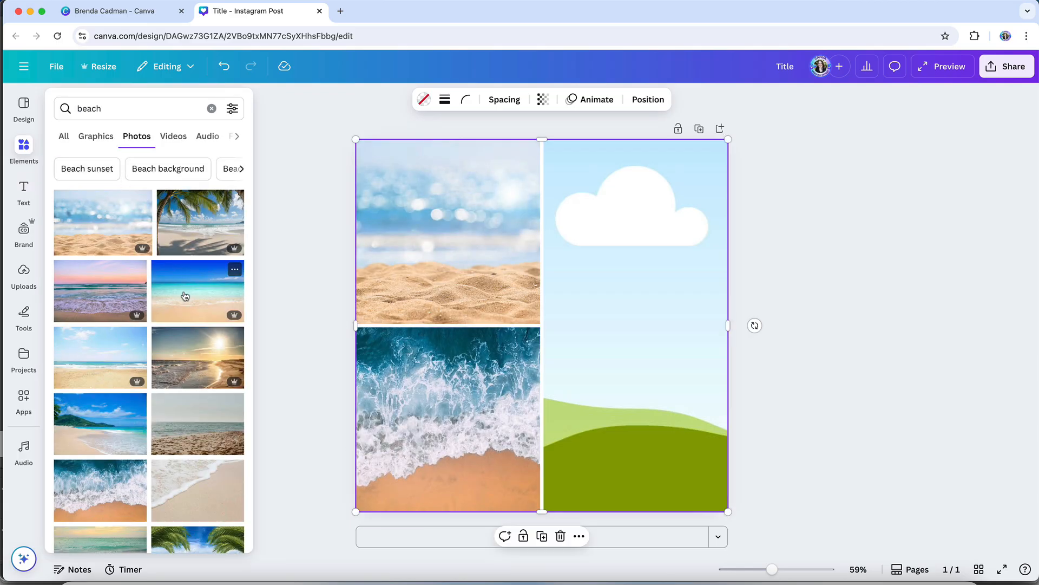
{"action": "left_click_drag", "start_coordinate": [184, 295], "coordinate": [608, 305]}
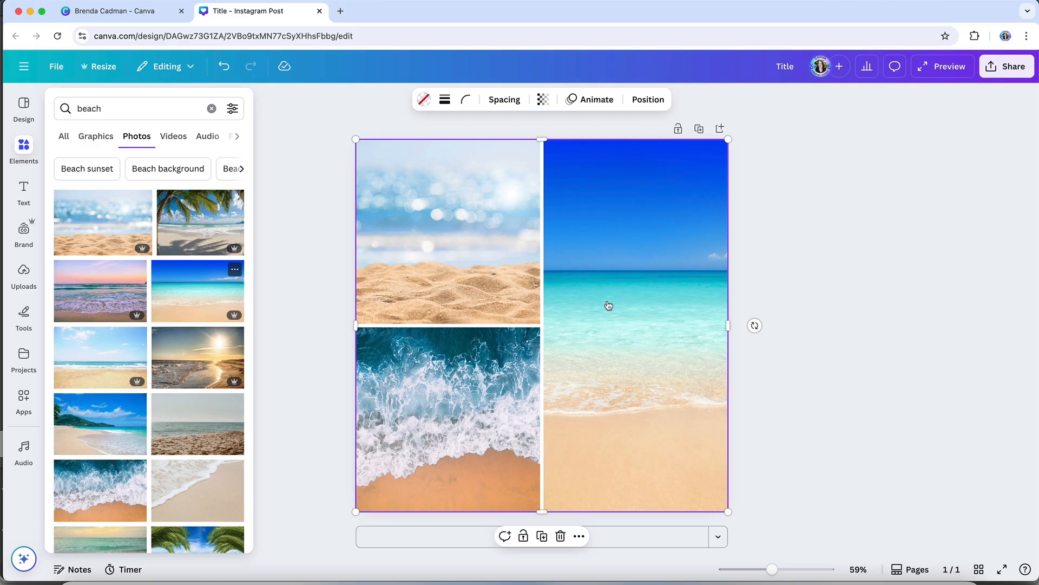
Widen the spacing between the photos in the beach grid.
{"action": "left_click", "coordinate": [608, 306]}
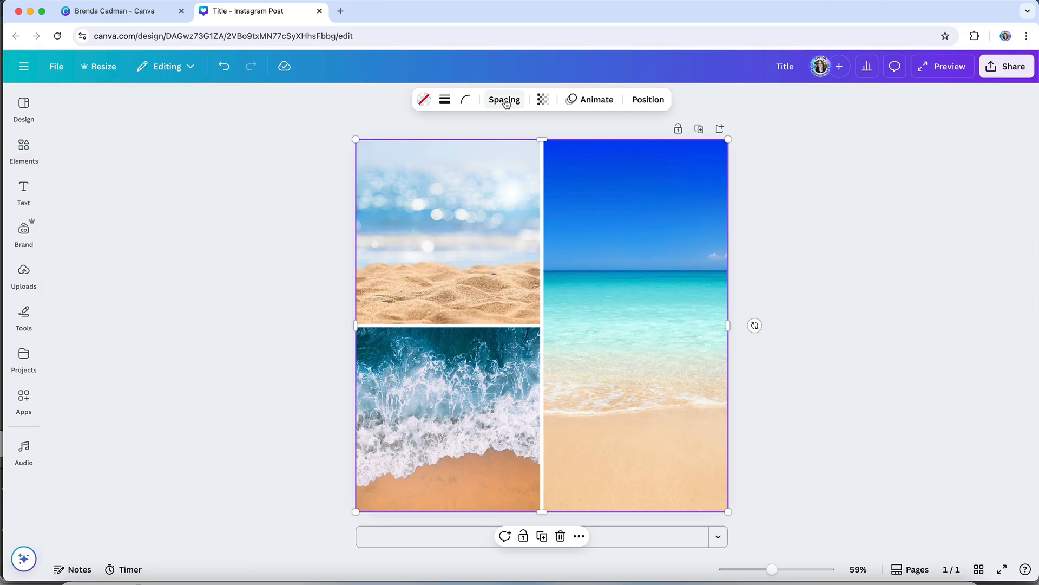
{"action": "left_click", "coordinate": [504, 100]}
{"action": "left_click_drag", "start_coordinate": [458, 147], "coordinate": [476, 147]}
{"action": "left_click", "coordinate": [285, 153]}
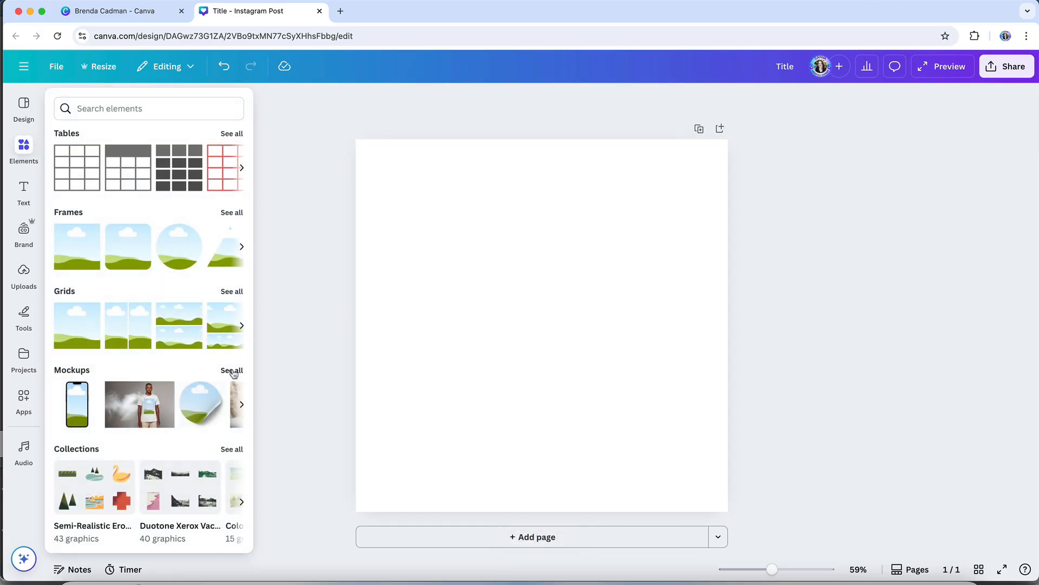
Insert the angled desktop monitor mockup from the Mockups collection into the blank page.
{"action": "left_click", "coordinate": [233, 371]}
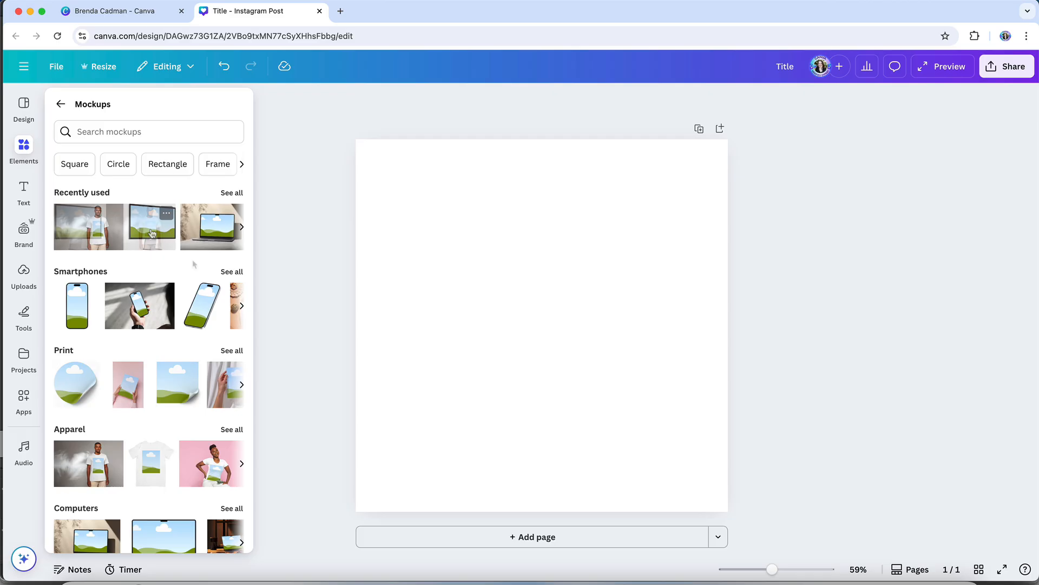
{"action": "left_click", "coordinate": [174, 247]}
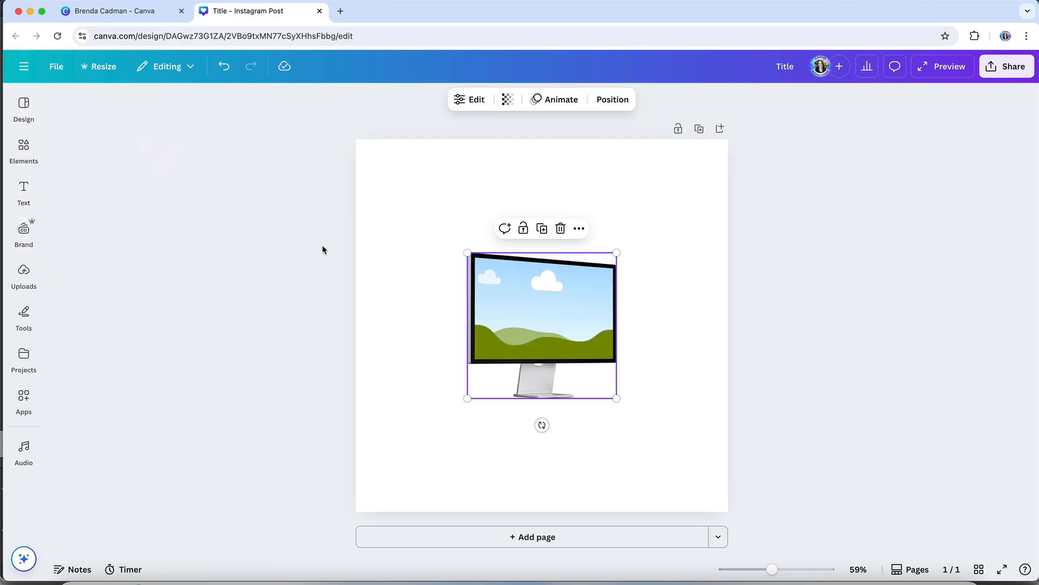
Enlarge the desktop monitor mockup and fill its screen with the "How to Create Your Brand in Canva" image from the Canva Training Library folder.
{"action": "left_click_drag", "start_coordinate": [516, 306], "coordinate": [489, 260]}
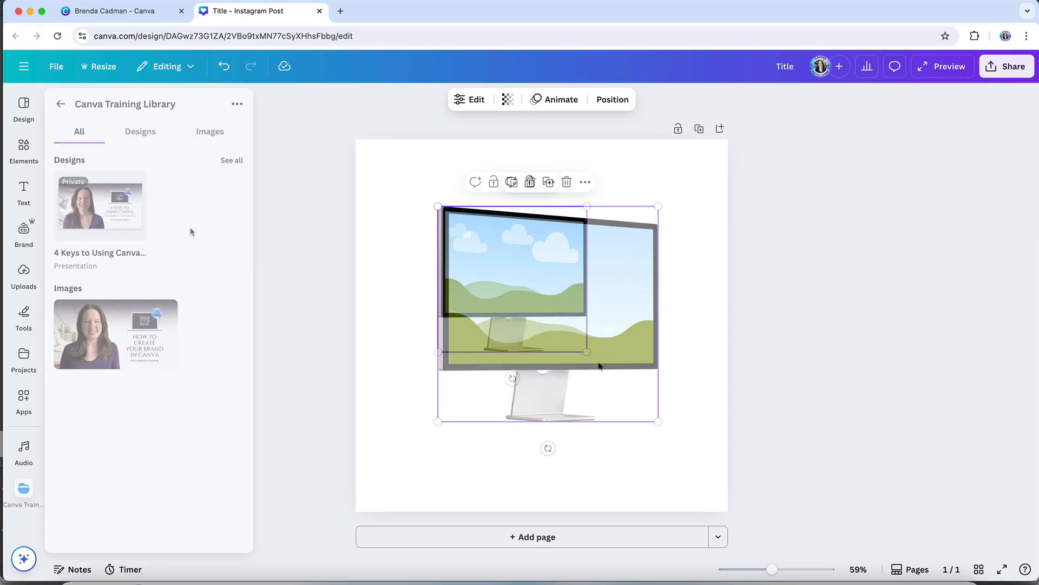
{"action": "left_click_drag", "start_coordinate": [155, 306], "coordinate": [495, 294]}
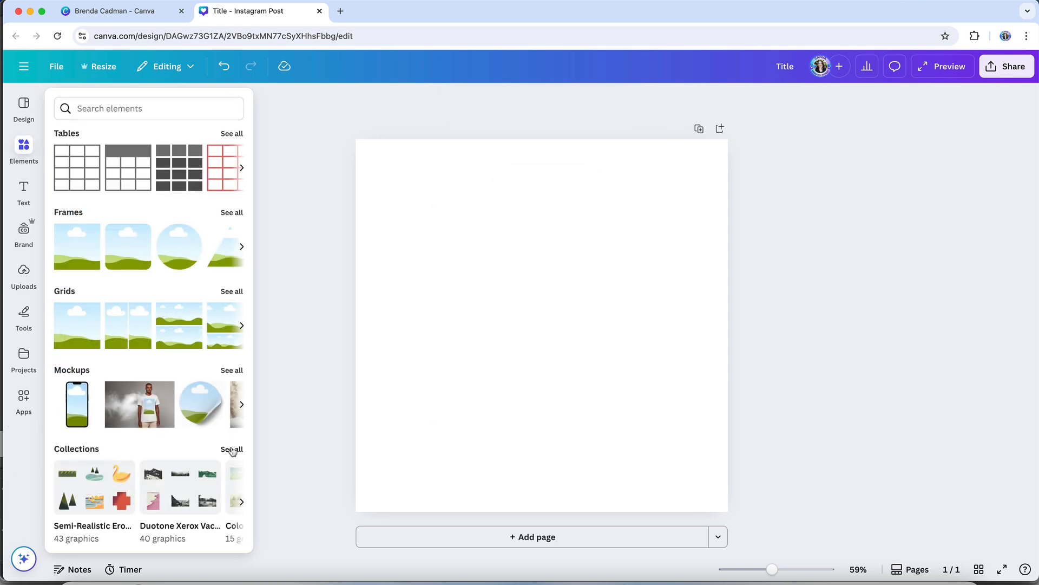
Insert the purple, white and red anemone bouquet from the Detailed Illustrated Floral and Nature collection.
{"action": "left_click", "coordinate": [232, 449]}
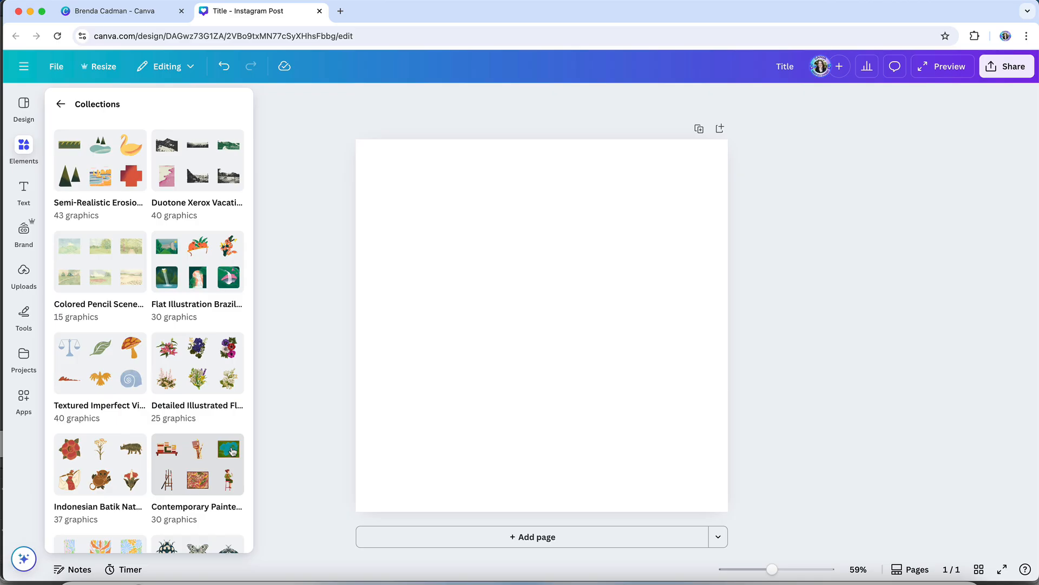
{"action": "left_click", "coordinate": [172, 372]}
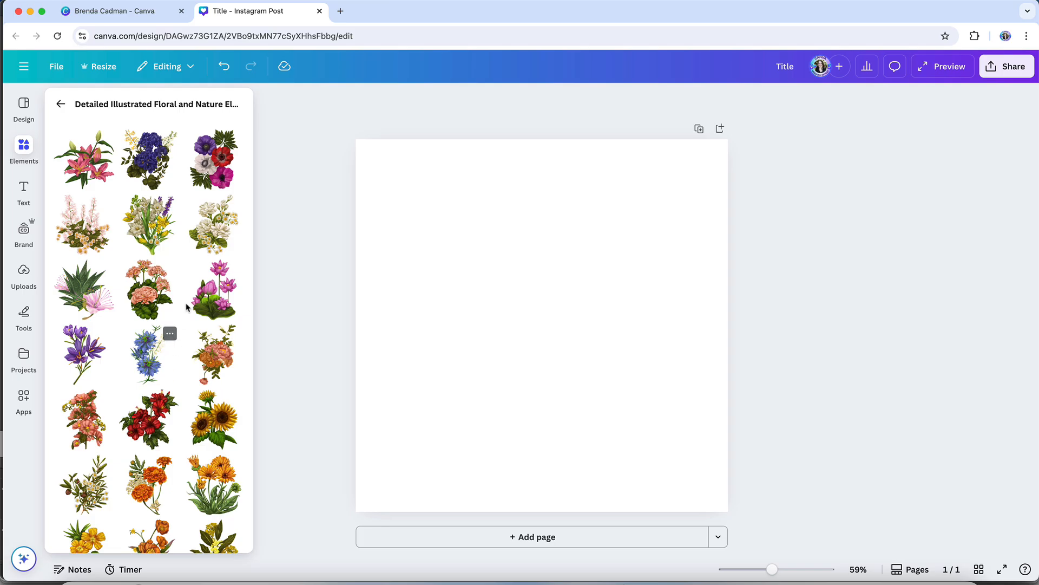
{"action": "left_click", "coordinate": [210, 176]}
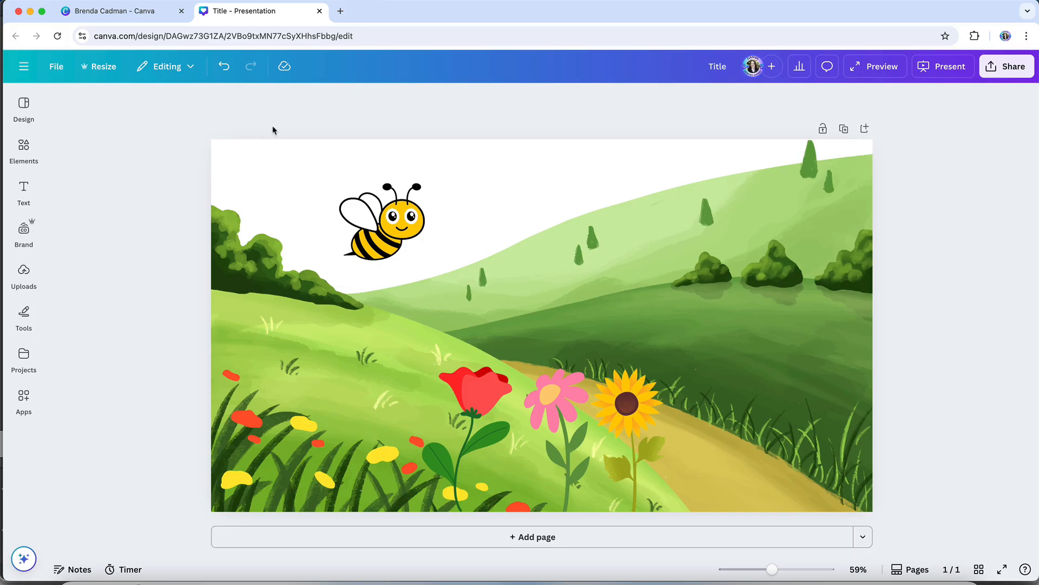
Try an on-enter Wipe animation on the bee with a faster speed and upward direction, and remove it.
{"action": "left_click", "coordinate": [368, 227]}
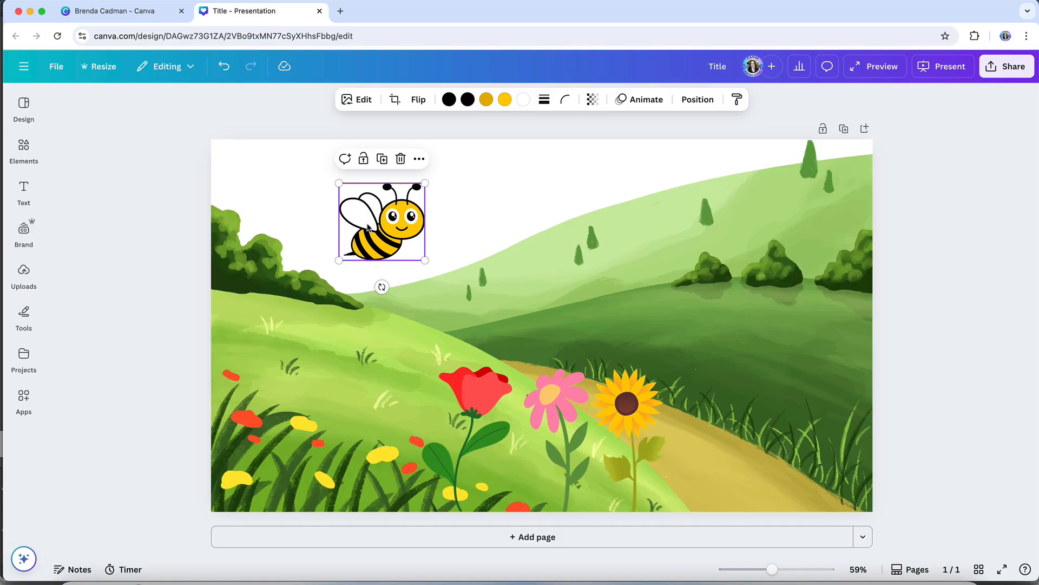
{"action": "left_click", "coordinate": [634, 100]}
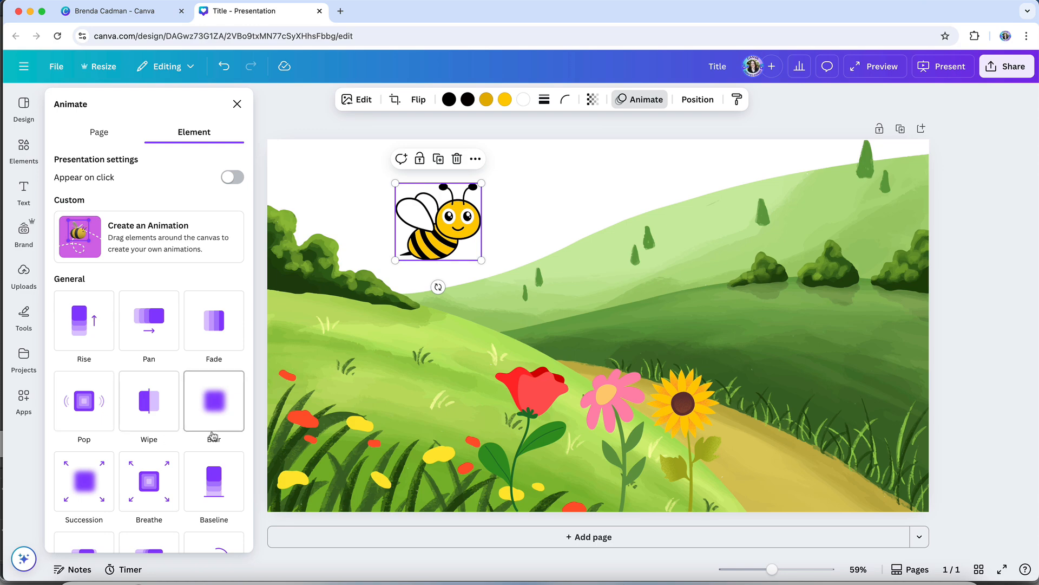
{"action": "left_click", "coordinate": [146, 426]}
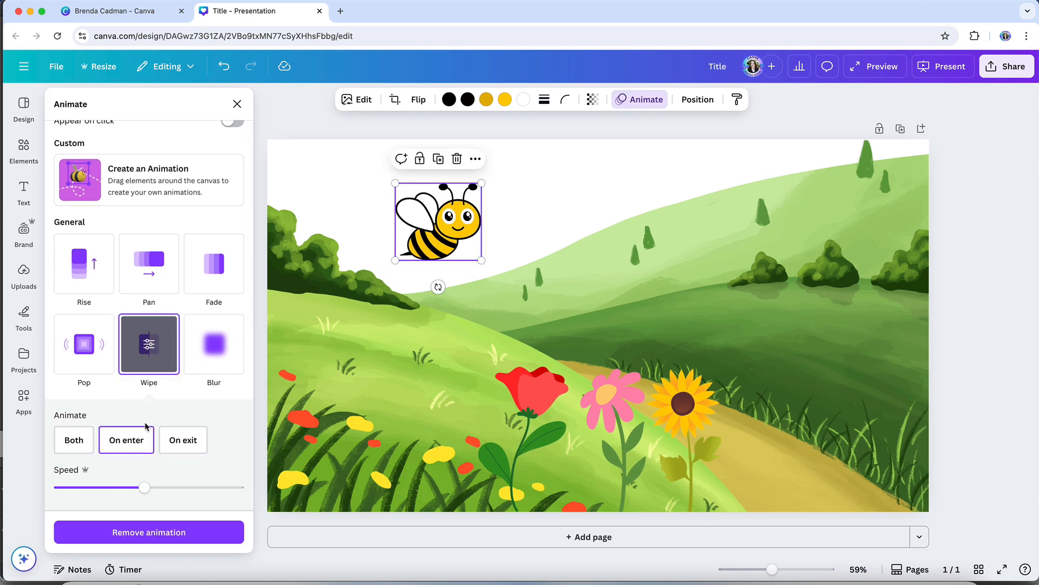
{"action": "scroll", "coordinate": [219, 419], "scroll_direction": "down", "scroll_amount": 3}
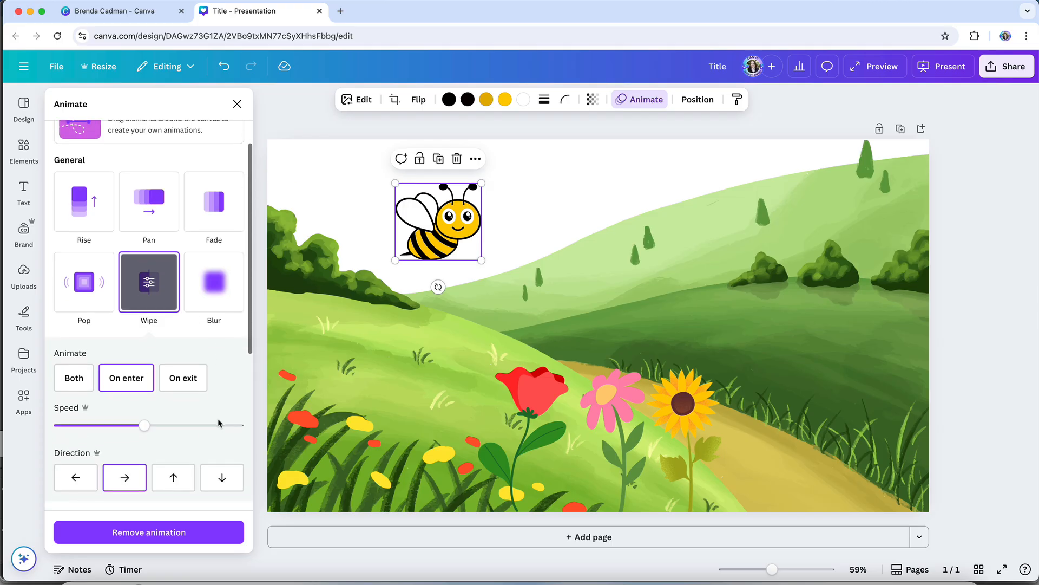
{"action": "scroll", "coordinate": [219, 422], "scroll_direction": "down", "scroll_amount": 3}
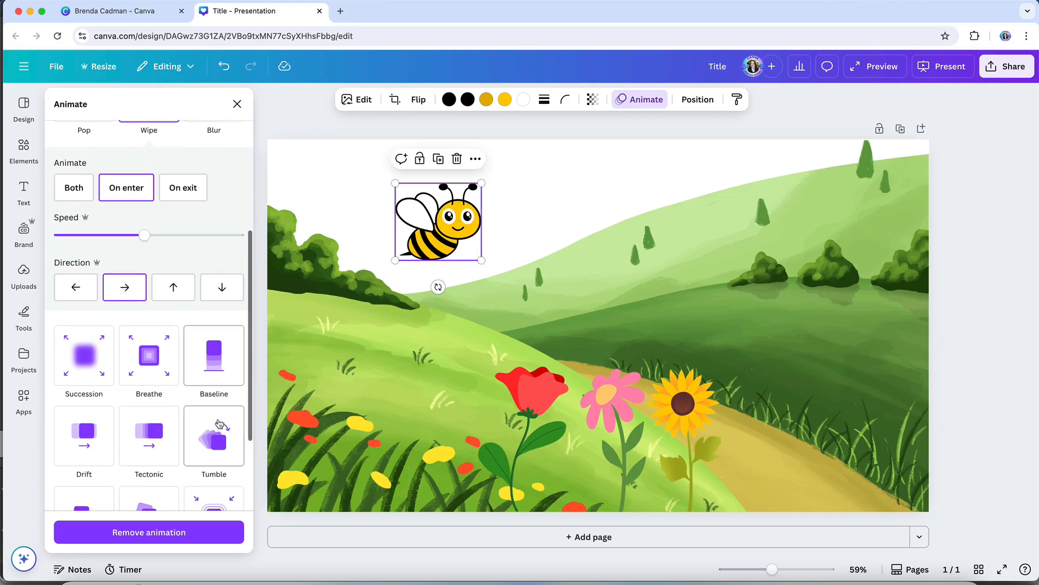
{"action": "scroll", "coordinate": [219, 423], "scroll_direction": "up", "scroll_amount": 3}
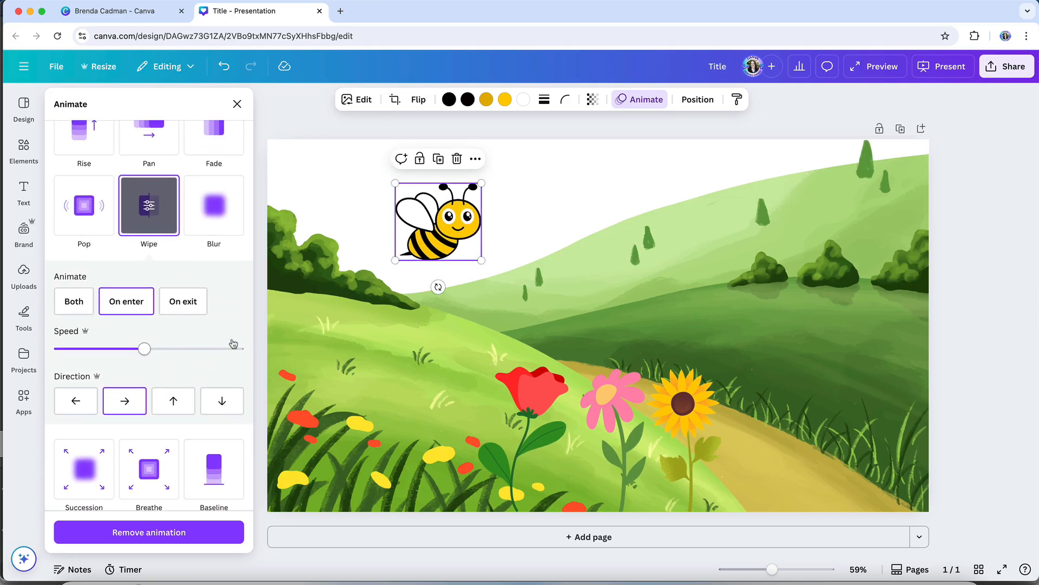
{"action": "left_click", "coordinate": [204, 349]}
{"action": "left_click", "coordinate": [173, 401]}
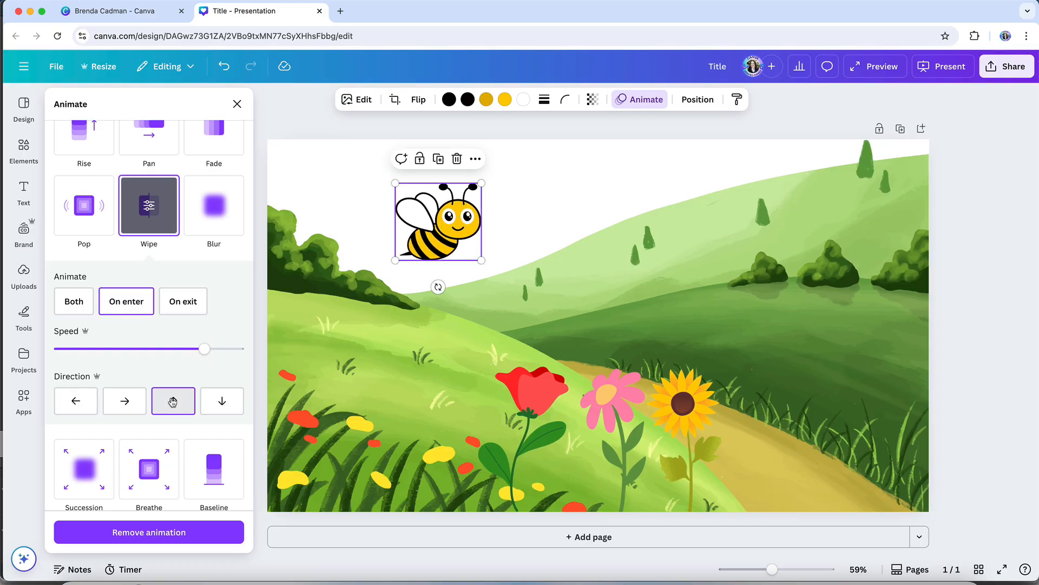
{"action": "left_click", "coordinate": [169, 532]}
Create a custom animation flying the bee along a looping path to the pink flower, with the Wiggle effect and a faster speed.
{"action": "left_click", "coordinate": [645, 101]}
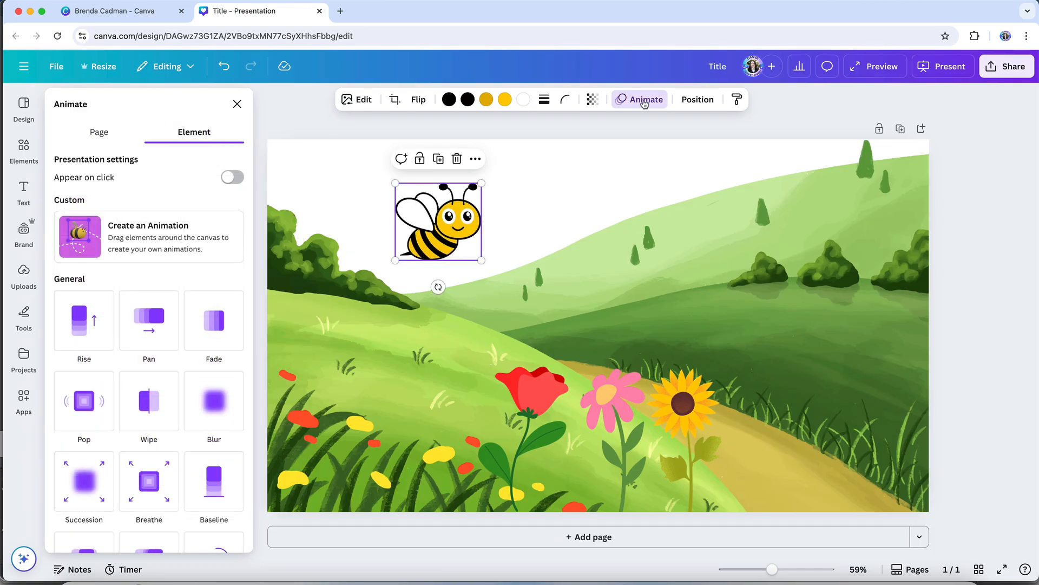
{"action": "left_click", "coordinate": [147, 235]}
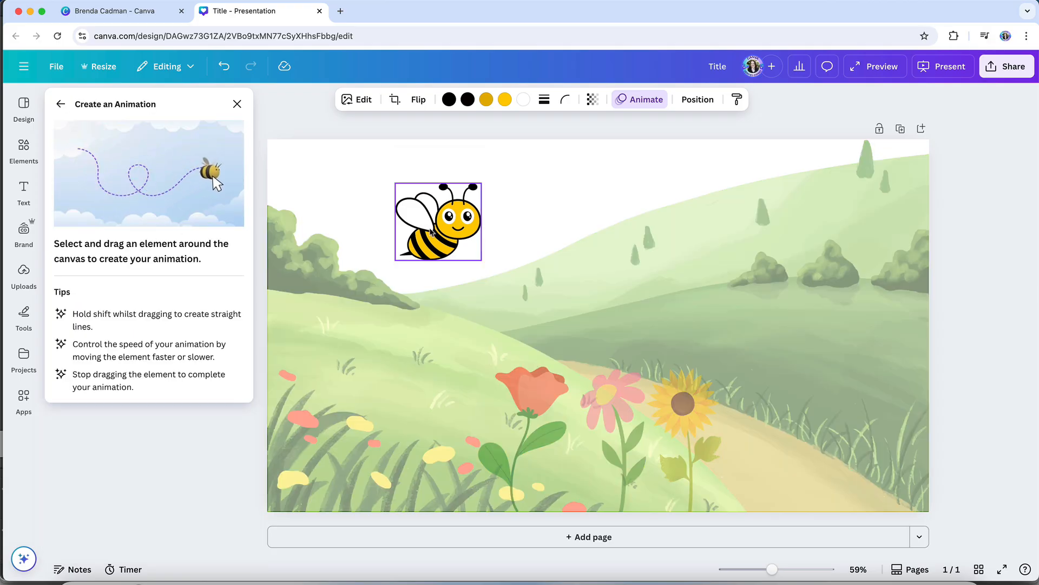
{"action": "mouse_move", "coordinate": [450, 225]}
{"action": "left_mouse_down"}
{"action": "mouse_move", "coordinate": [479, 233]}
{"action": "mouse_move", "coordinate": [505, 285]}
{"action": "mouse_move", "coordinate": [471, 308]}
{"action": "mouse_move", "coordinate": [474, 275]}
{"action": "mouse_move", "coordinate": [531, 242]}
{"action": "mouse_move", "coordinate": [576, 280]}
{"action": "mouse_move", "coordinate": [528, 315]}
{"action": "mouse_move", "coordinate": [548, 267]}
{"action": "mouse_move", "coordinate": [590, 278]}
{"action": "mouse_move", "coordinate": [623, 385]}
{"action": "left_mouse_up"}
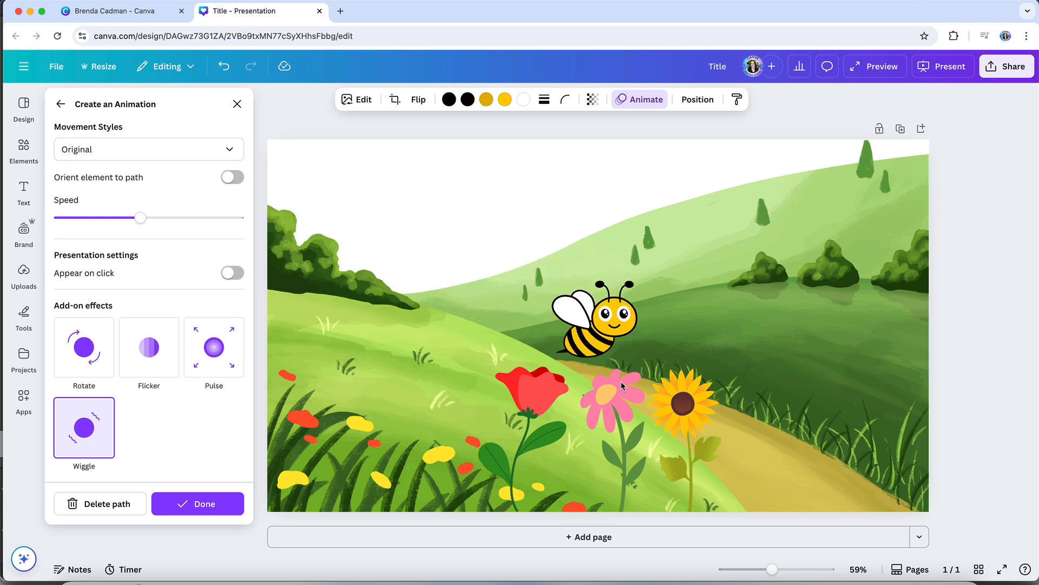
{"action": "left_click", "coordinate": [107, 430]}
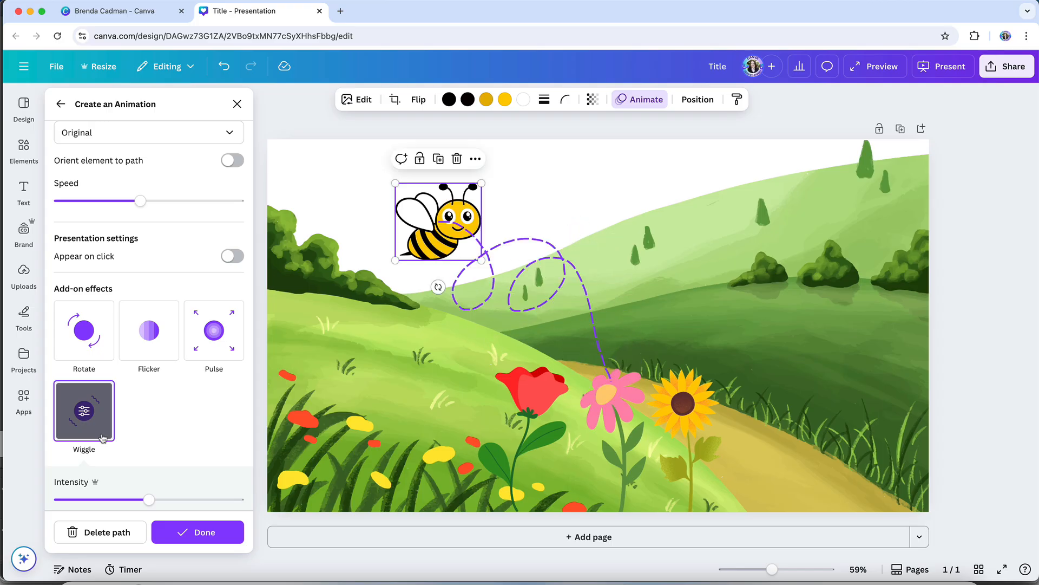
{"action": "left_click_drag", "start_coordinate": [140, 201], "coordinate": [199, 202]}
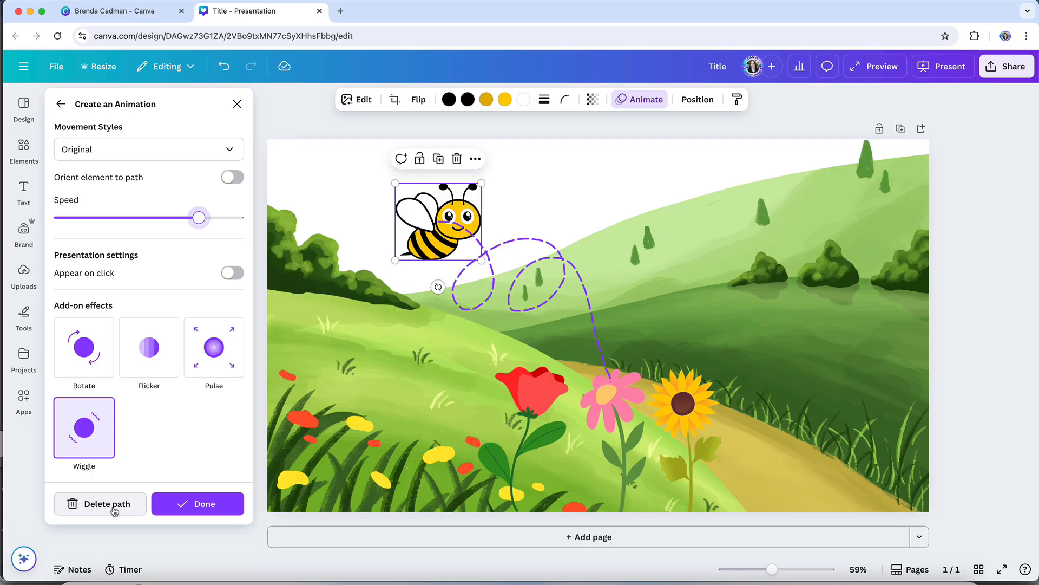
Delete the bee's custom animation path.
{"action": "left_click", "coordinate": [115, 504]}
{"action": "left_click", "coordinate": [284, 113]}
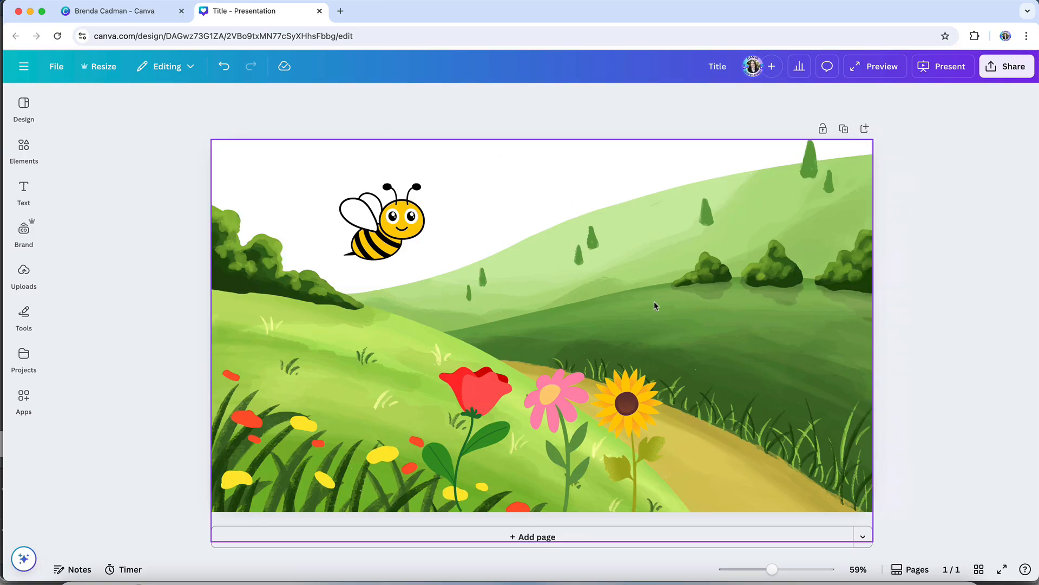
Show the page's duration timeline and shorten the rose, pink flower and sunflower to brief, staggered display times.
{"action": "left_click", "coordinate": [912, 572]}
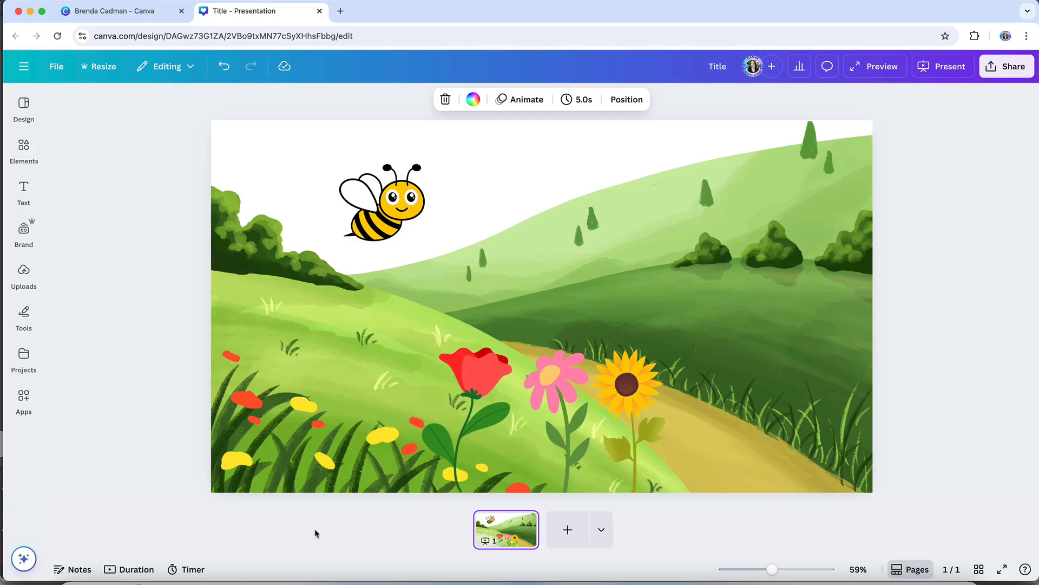
{"action": "left_click", "coordinate": [135, 571]}
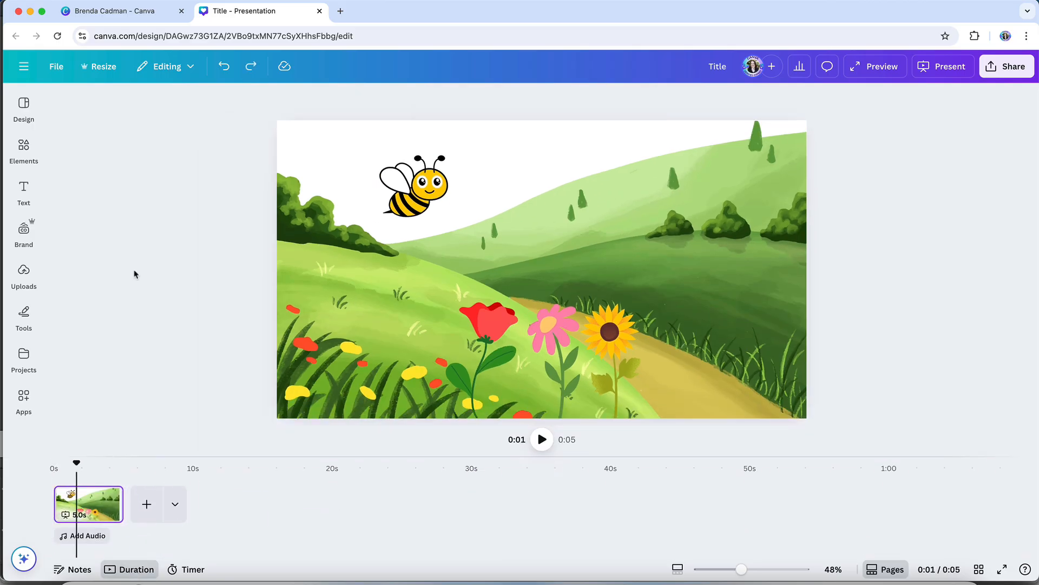
{"action": "left_click", "coordinate": [512, 327]}
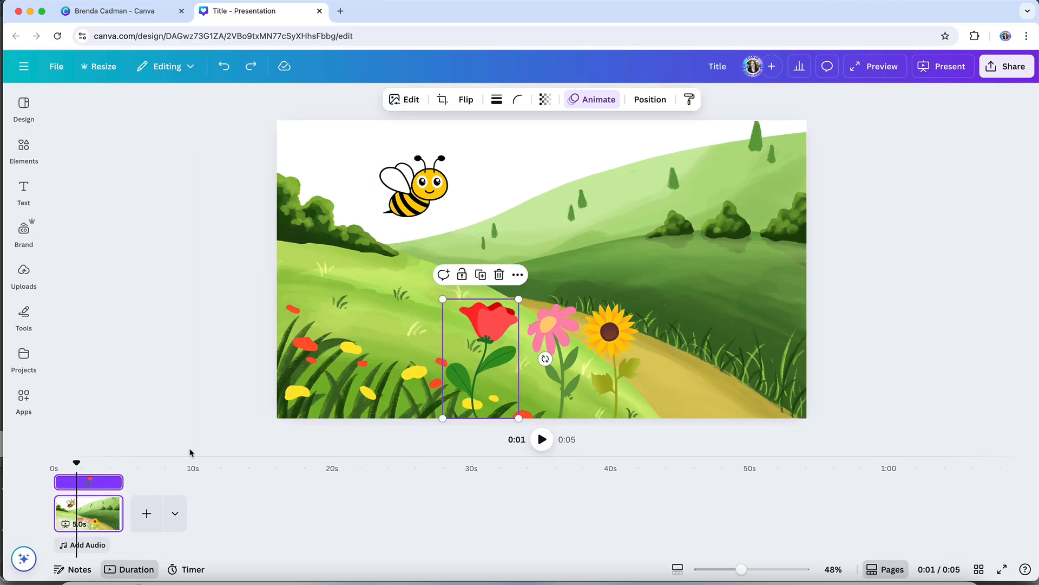
{"action": "mouse_move", "coordinate": [118, 484]}
{"action": "left_click_drag", "start_coordinate": [118, 484], "coordinate": [75, 486]}
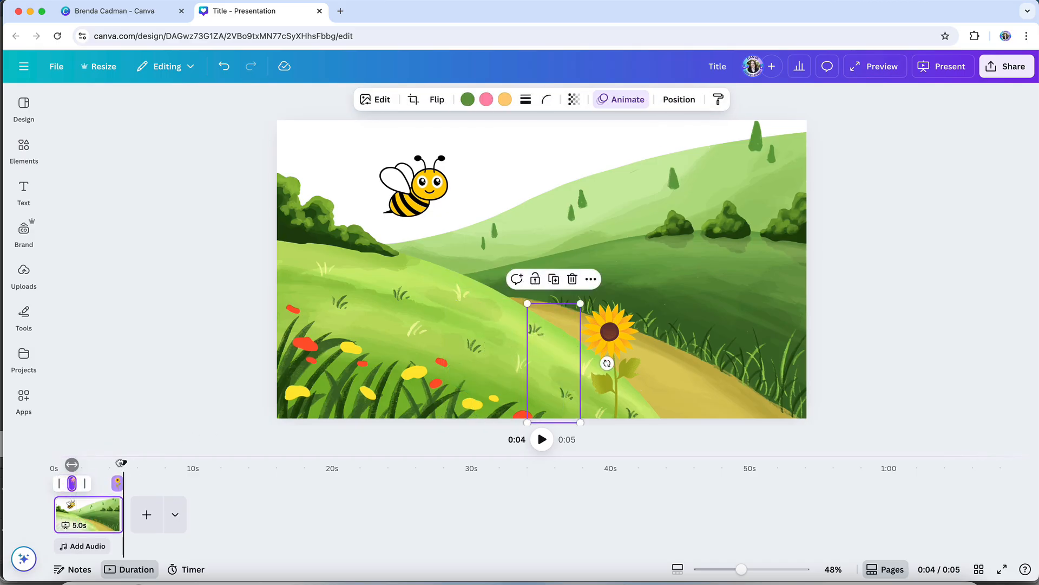
Play the page from 0:00 to preview the staggered timing of the flowers.
{"action": "left_click", "coordinate": [53, 464]}
{"action": "left_click", "coordinate": [184, 362]}
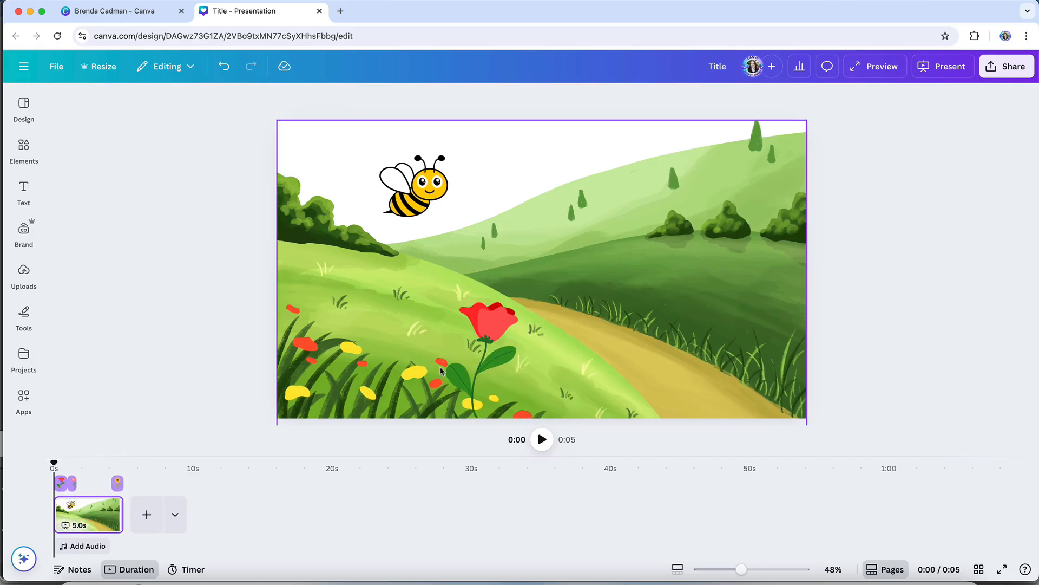
{"action": "left_click", "coordinate": [543, 443]}
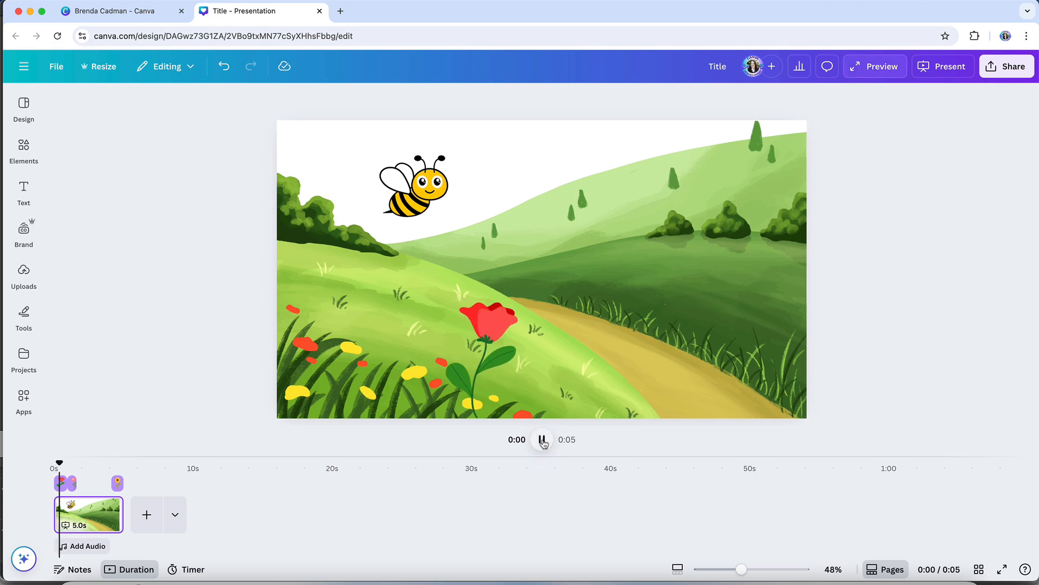